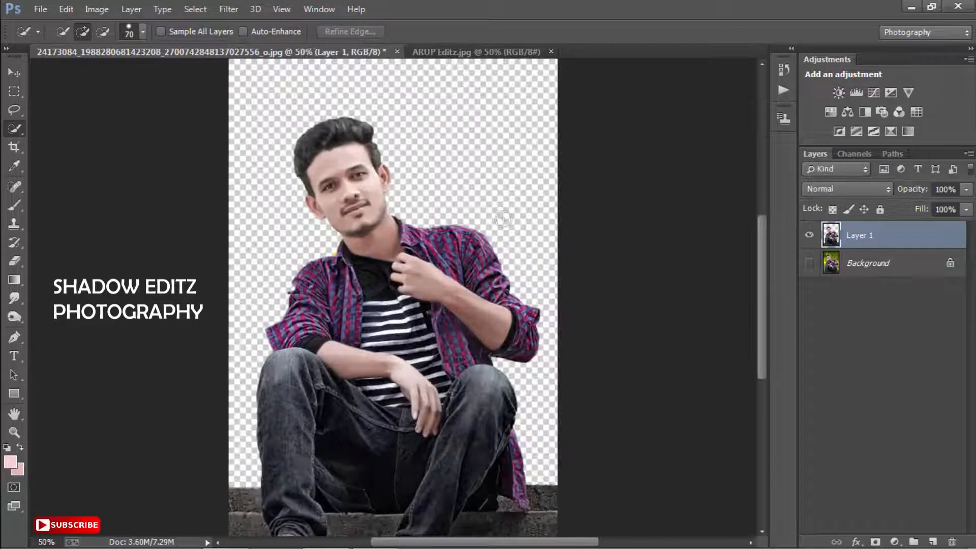
- Apply the Camera Raw filter to Layer 1 with exposure -0.05, contrast +4 and vibrance +83
{"action": "scroll", "coordinate": [504, 221], "scroll_direction": "up", "scroll_amount": 2}
{"action": "scroll", "coordinate": [504, 222], "scroll_direction": "down", "scroll_amount": 4}
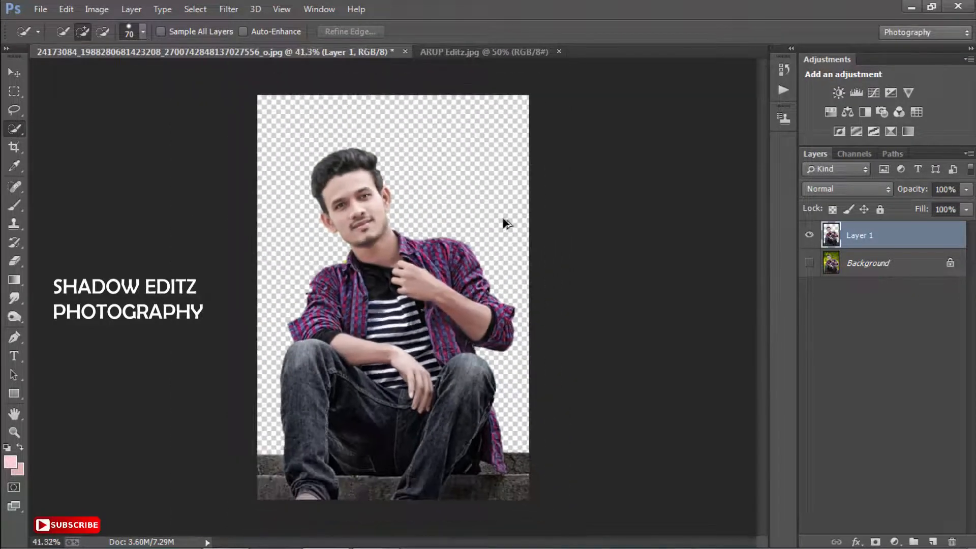
{"action": "key", "text": "v"}
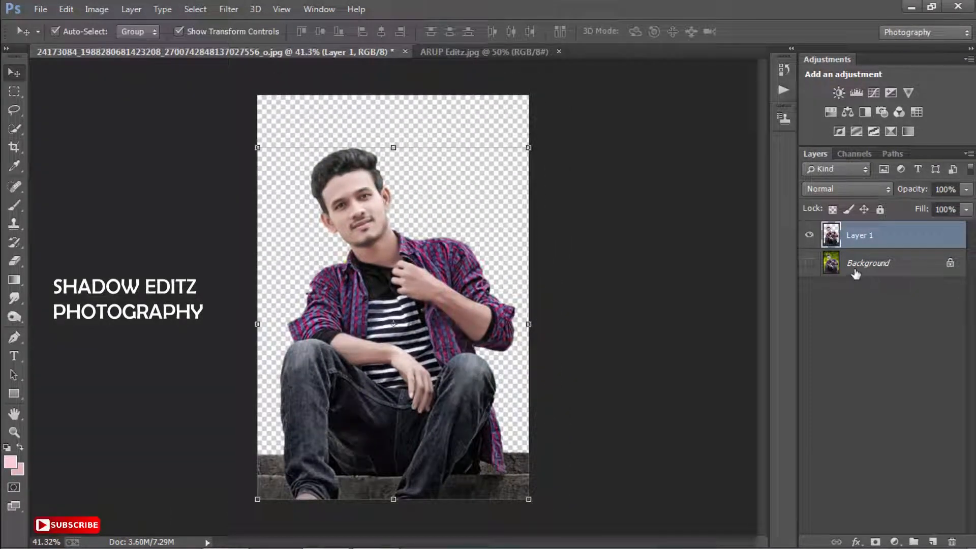
{"action": "left_click", "coordinate": [222, 9]}
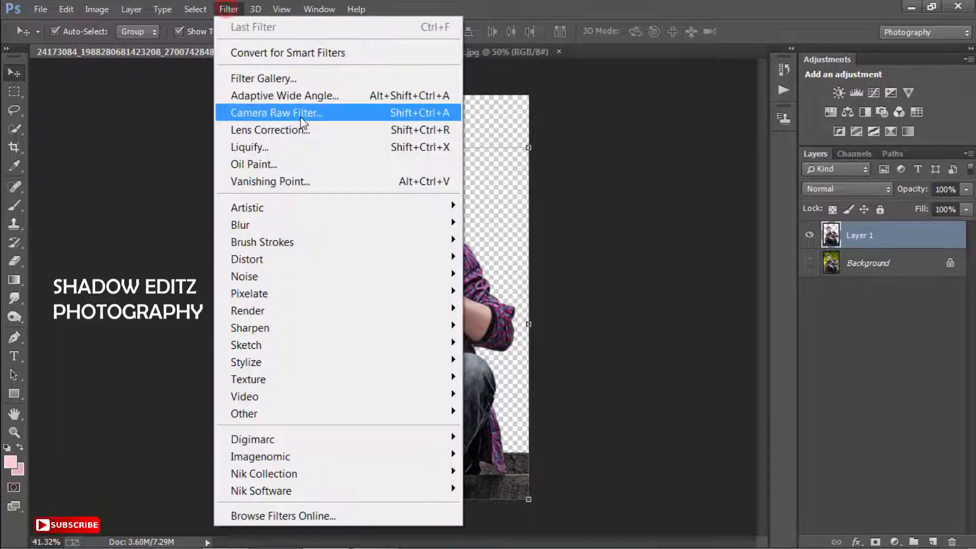
{"action": "left_click", "coordinate": [274, 111]}
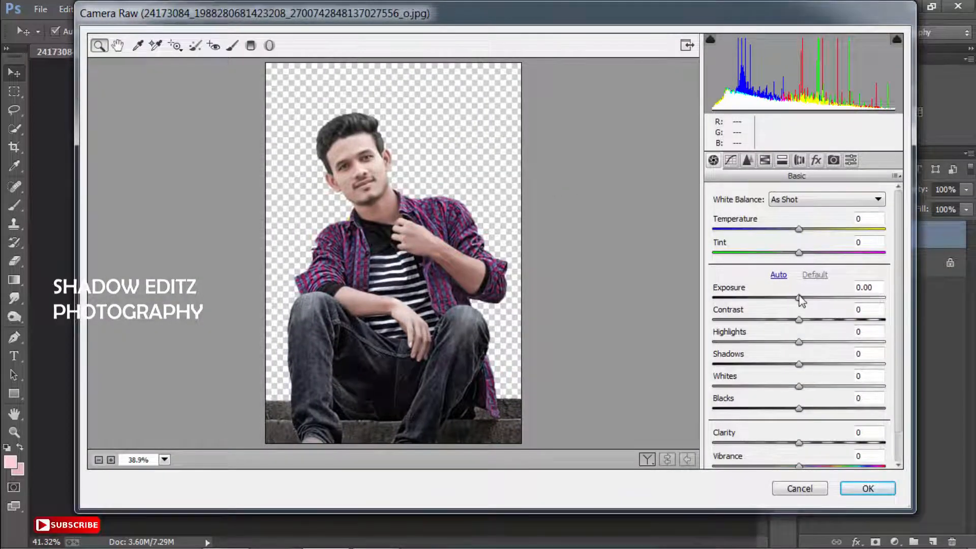
{"action": "left_click_drag", "start_coordinate": [799, 298], "coordinate": [803, 319]}
{"action": "left_click_drag", "start_coordinate": [800, 466], "coordinate": [863, 466]}
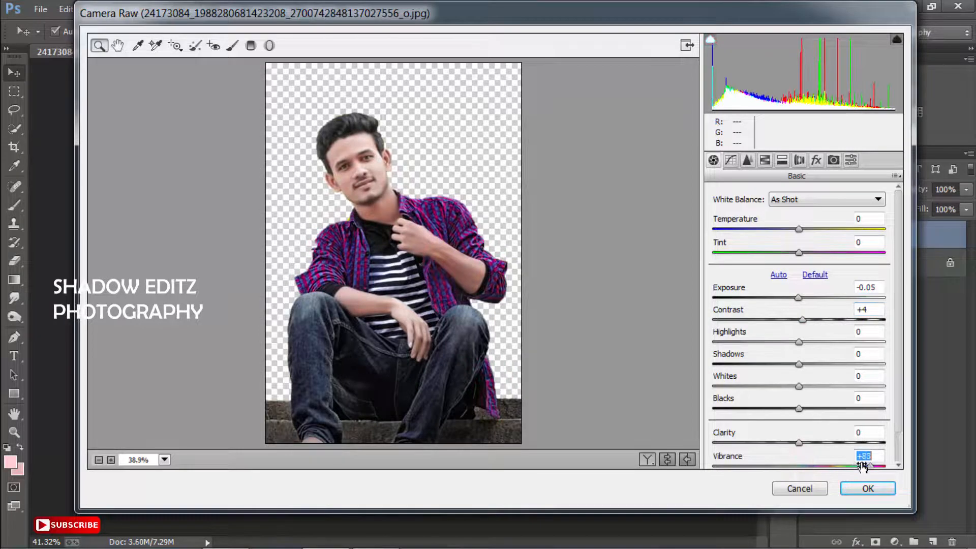
{"action": "left_click", "coordinate": [866, 489]}
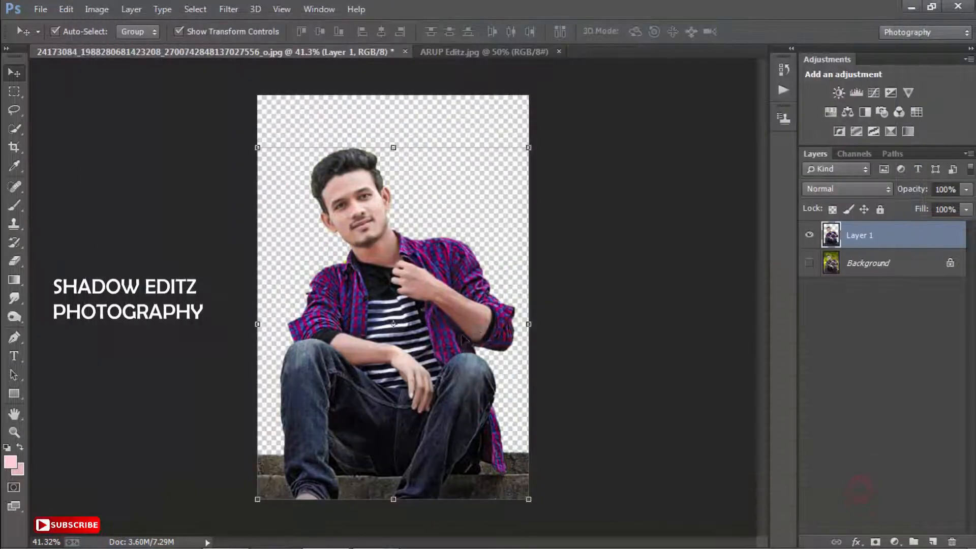
- Bring the cloudy sky image from ARUP Editz.jpg into the portrait document and enlarge it beyond the canvas width
{"action": "left_click", "coordinate": [620, 279]}
{"action": "left_click", "coordinate": [453, 51]}
{"action": "left_click_drag", "start_coordinate": [404, 256], "coordinate": [411, 283]}
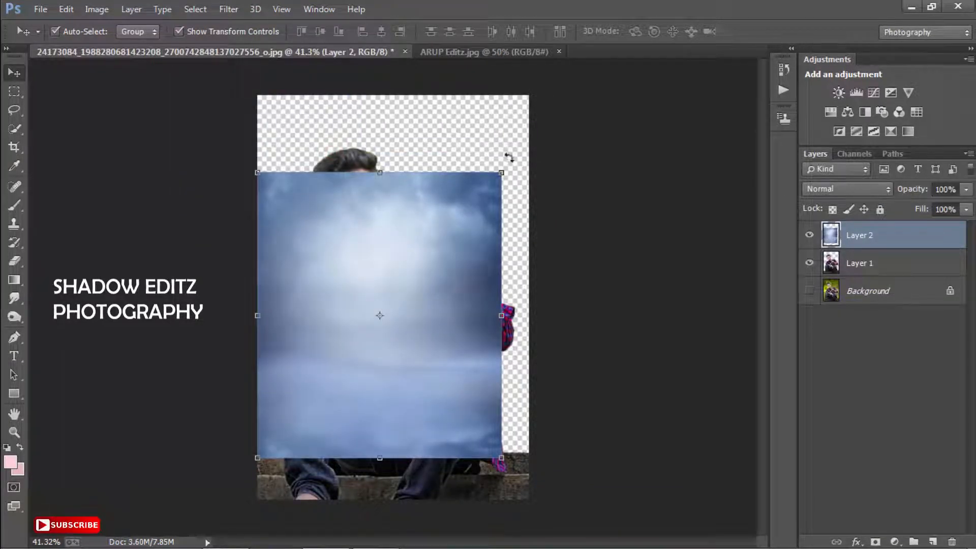
{"action": "left_click_drag", "start_coordinate": [502, 174], "coordinate": [551, 113]}
{"action": "left_click_drag", "start_coordinate": [484, 209], "coordinate": [492, 161]}
{"action": "double_click", "coordinate": [492, 161]}
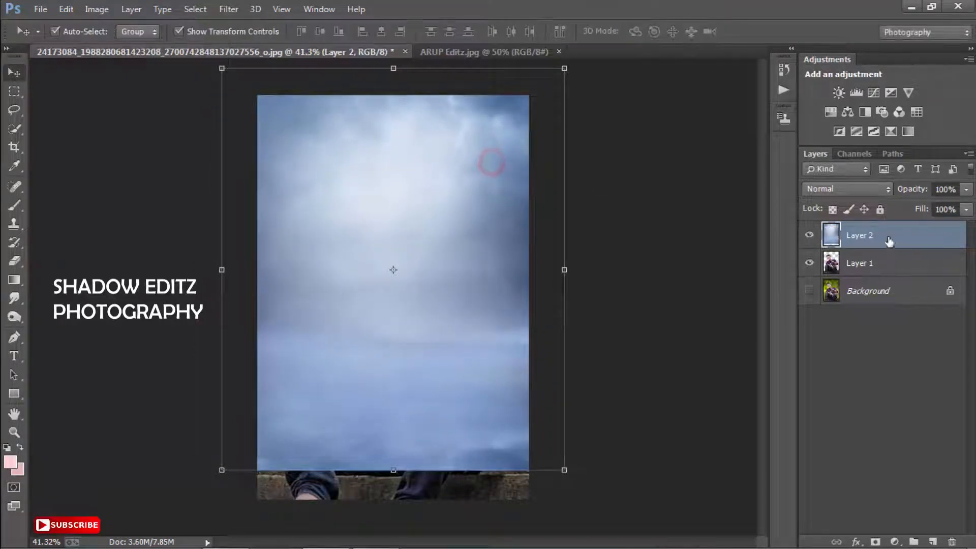
- Place the sky layer beneath the cut-out man and shift it so it fills the whole background
{"action": "left_click_drag", "start_coordinate": [886, 234], "coordinate": [883, 265]}
{"action": "left_click", "coordinate": [662, 209]}
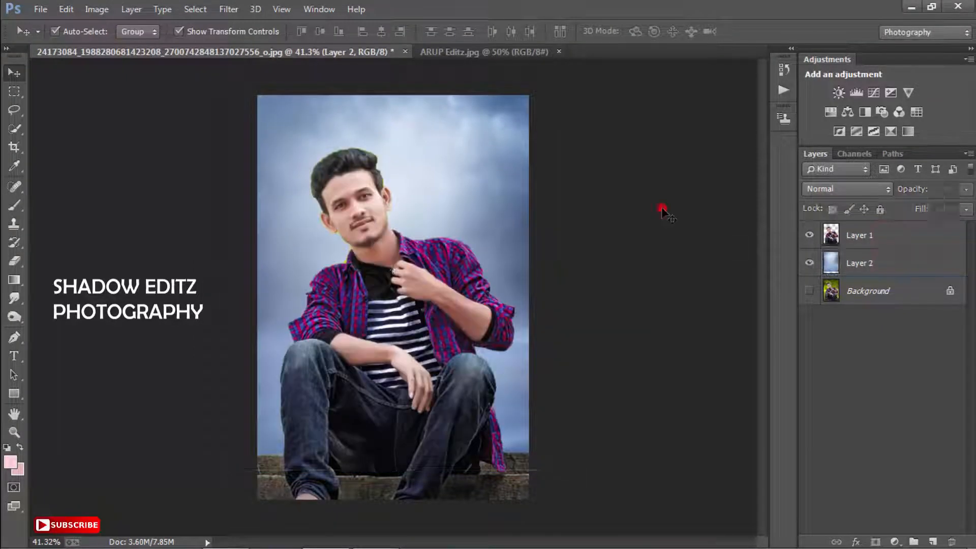
{"action": "left_click_drag", "start_coordinate": [471, 173], "coordinate": [432, 176]}
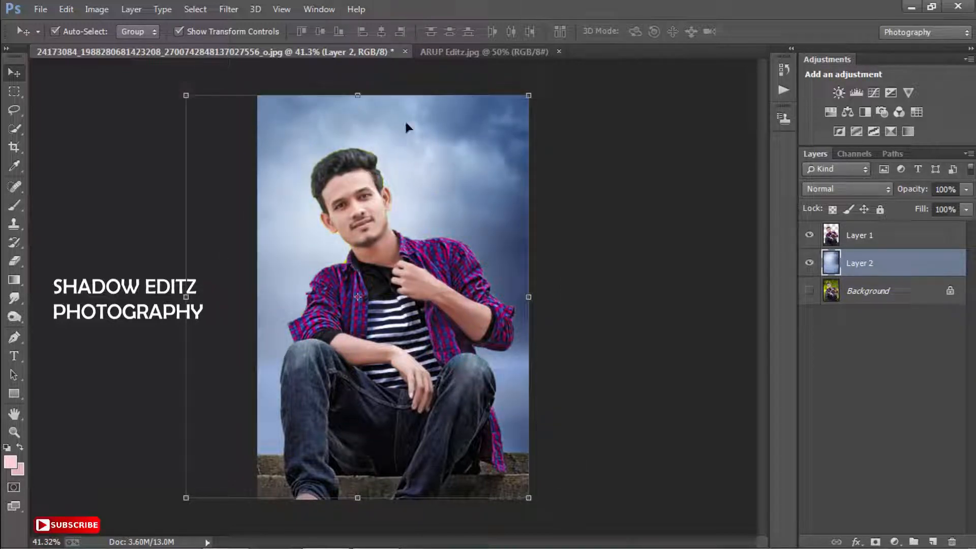
{"action": "left_click", "coordinate": [376, 264]}
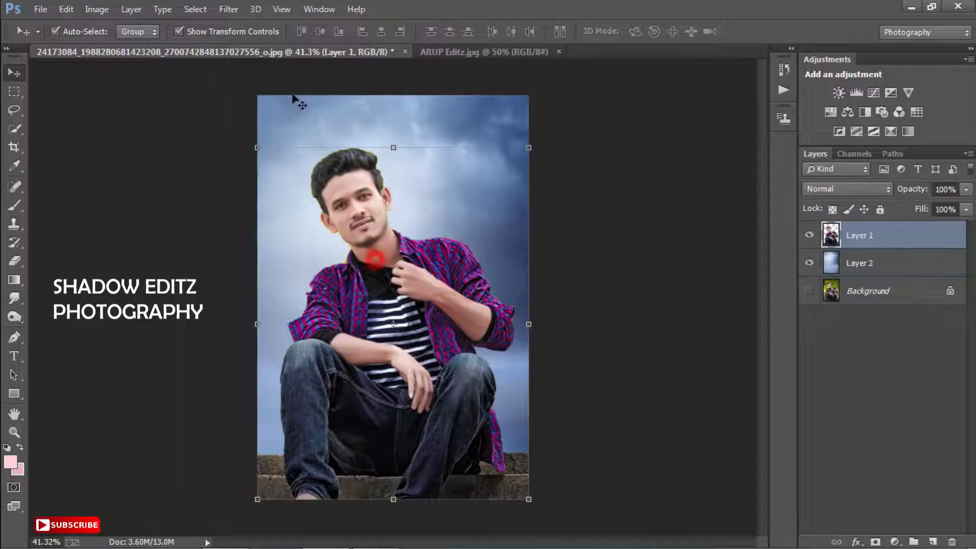
{"action": "left_click", "coordinate": [236, 13]}
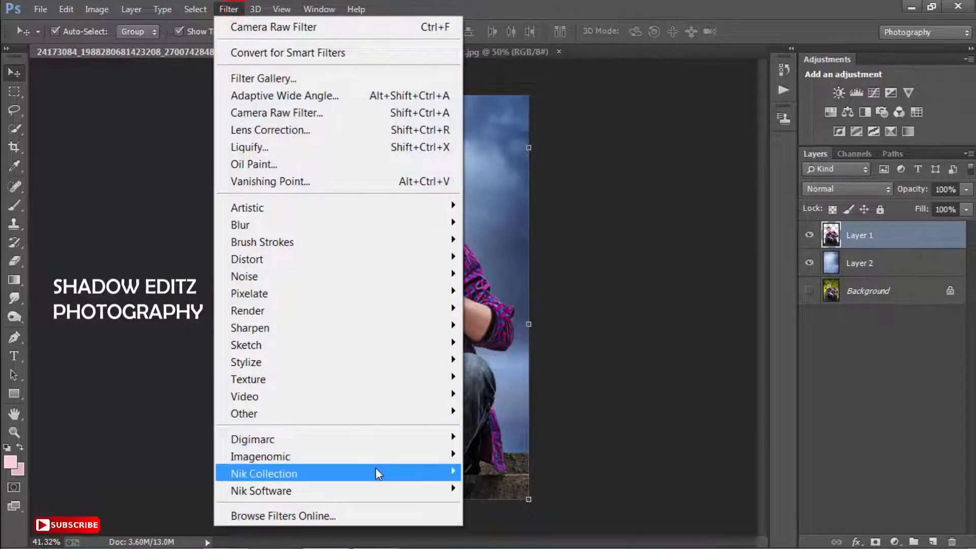
{"action": "left_click", "coordinate": [379, 471]}
{"action": "left_click", "coordinate": [514, 371]}
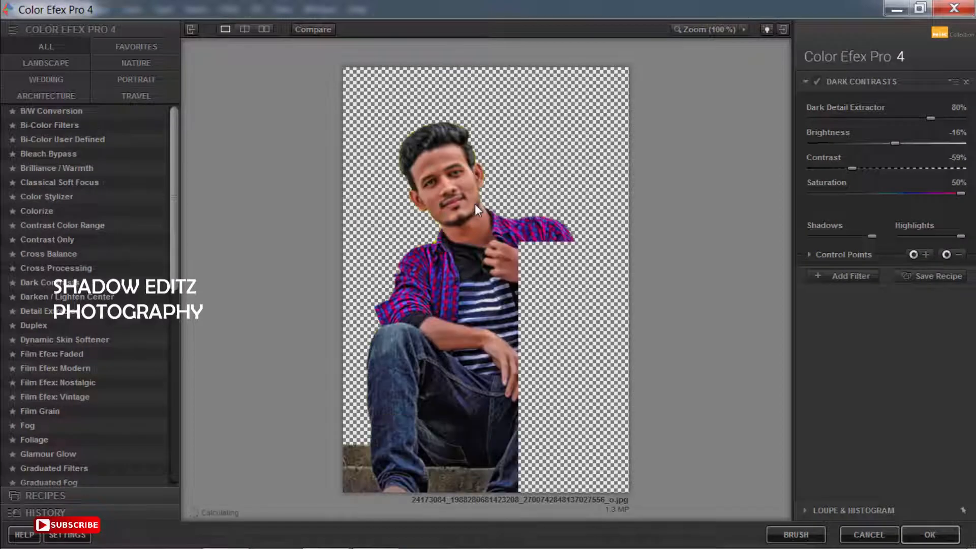
{"action": "left_click", "coordinate": [957, 6]}
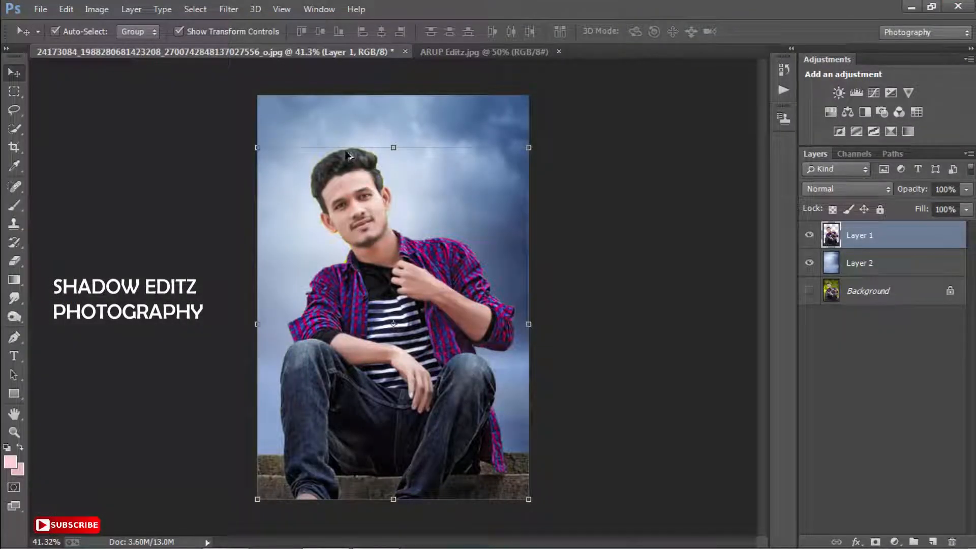
- Load Layer 1's outline as a selection, invert it, delete the faint edge fringe around the man and deselect
{"action": "scroll", "coordinate": [354, 186], "scroll_direction": "up", "scroll_amount": 4}
{"action": "scroll", "coordinate": [366, 188], "scroll_direction": "up", "scroll_amount": 5}
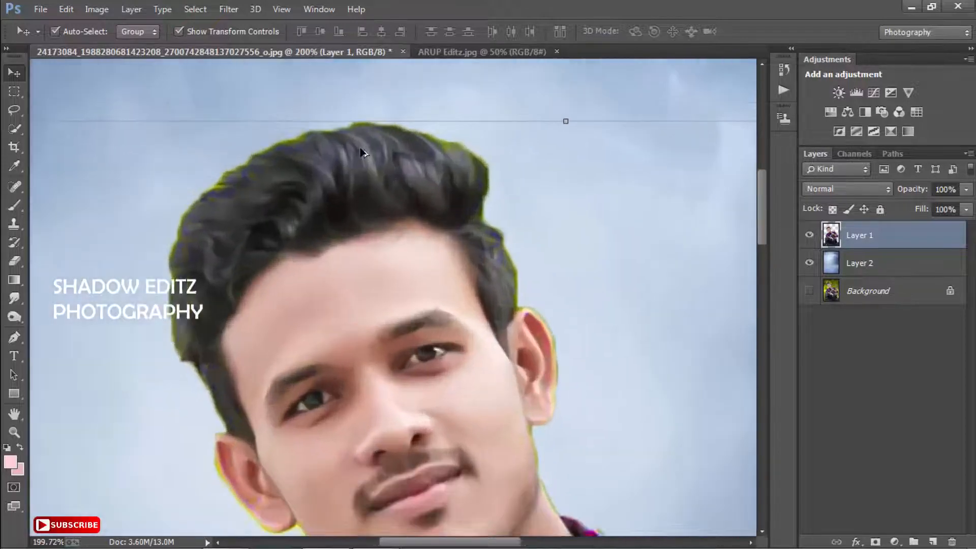
{"action": "left_click", "coordinate": [15, 299]}
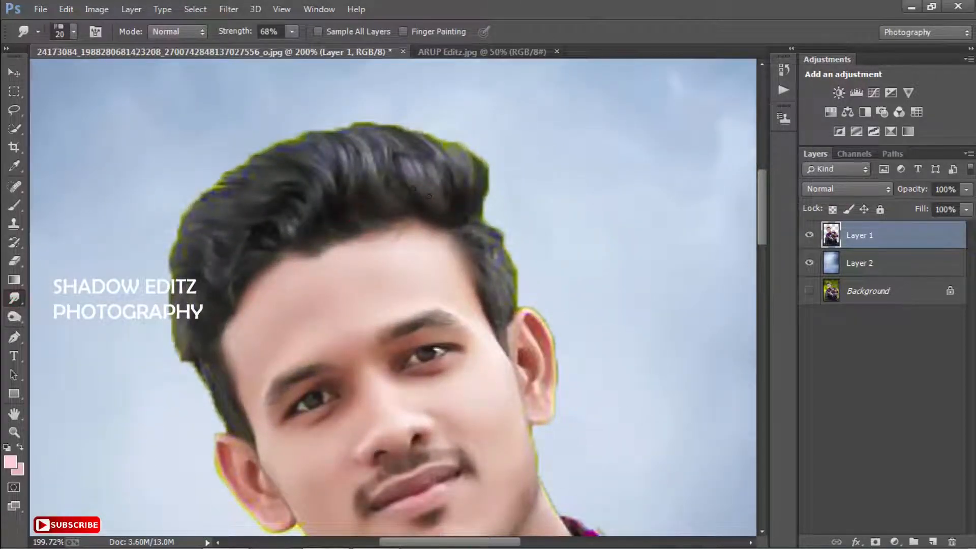
{"action": "key", "text": "e"}
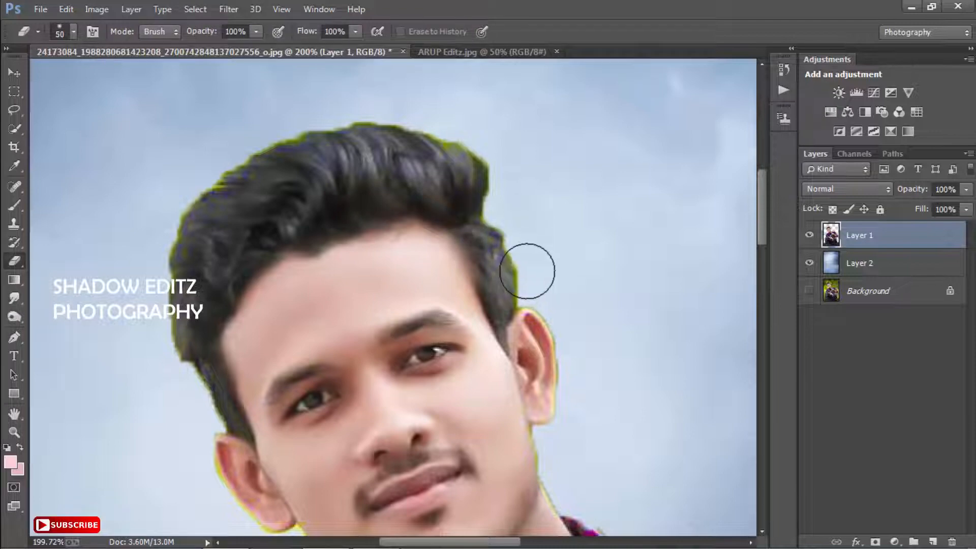
{"action": "key", "text": "bracketleft"}
{"action": "key", "text": "bracketleft"}
{"action": "key", "text": "bracketleft"}
{"action": "left_click", "coordinate": [831, 240], "text": "ctrl"}
{"action": "key", "text": "m"}
{"action": "right_click", "coordinate": [415, 206]}
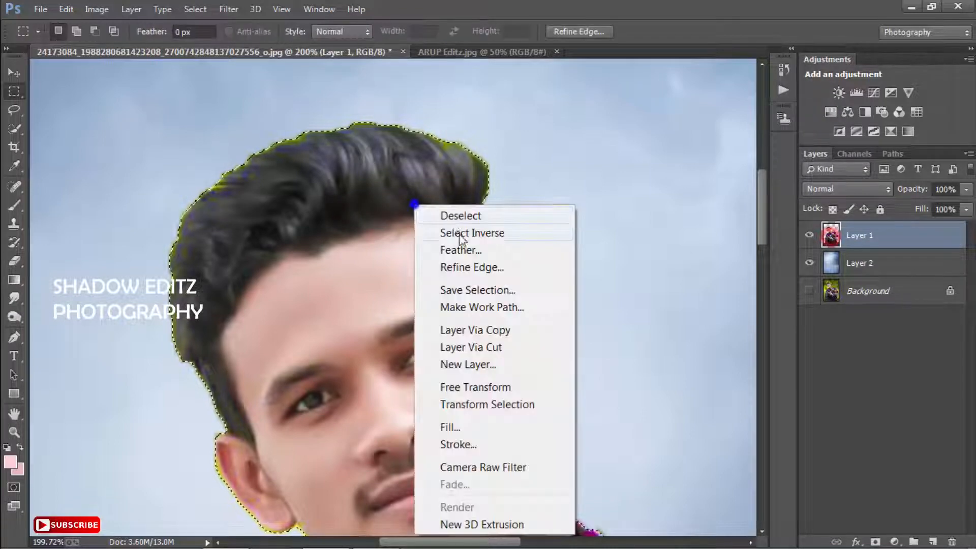
{"action": "left_click", "coordinate": [460, 233]}
{"action": "key", "text": "Delete"}
{"action": "left_click", "coordinate": [444, 220]}
- Erase the green fringe along the right side and top of the hair with a 10 px Eraser
{"action": "left_click", "coordinate": [14, 297]}
{"action": "key", "text": "e"}
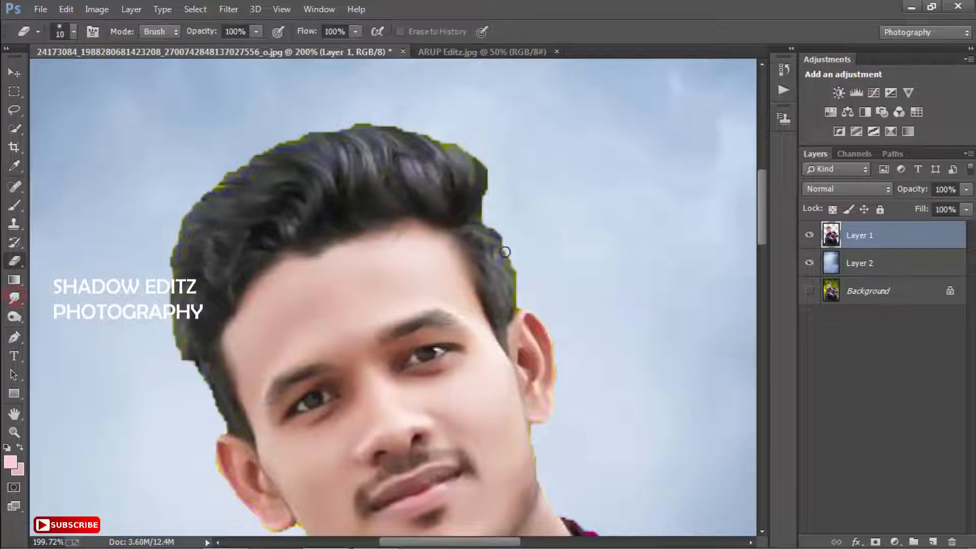
{"action": "key", "text": "bracketleft"}
{"action": "mouse_move", "coordinate": [525, 298]}
{"action": "left_mouse_down"}
{"action": "mouse_move", "coordinate": [488, 188]}
{"action": "mouse_move", "coordinate": [431, 139]}
{"action": "mouse_move", "coordinate": [333, 129]}
{"action": "left_mouse_up"}
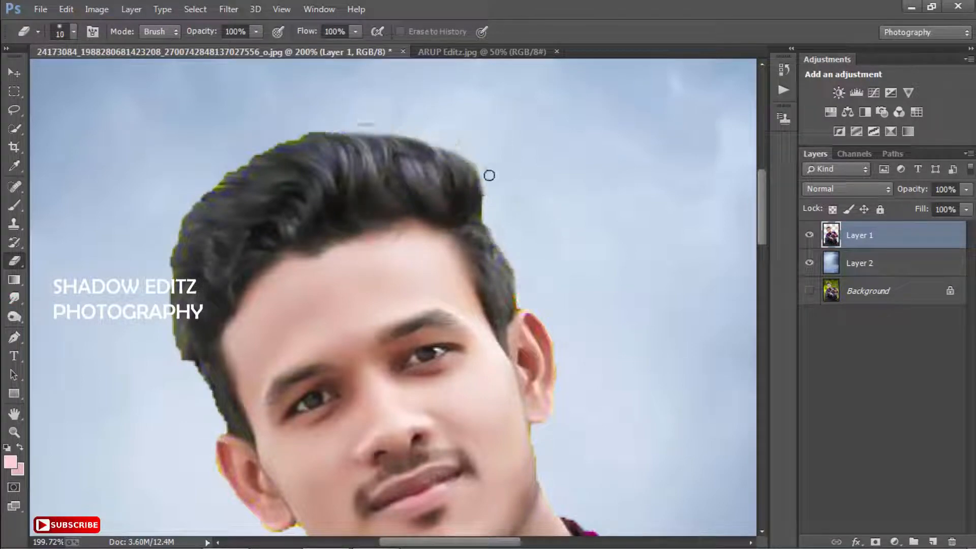
{"action": "mouse_move", "coordinate": [489, 170]}
{"action": "left_mouse_down"}
{"action": "mouse_move", "coordinate": [425, 134]}
{"action": "mouse_move", "coordinate": [333, 132]}
{"action": "left_mouse_up"}
{"action": "left_click", "coordinate": [333, 126]}
{"action": "left_click", "coordinate": [323, 127]}
{"action": "scroll", "coordinate": [218, 146], "scroll_direction": "down", "scroll_amount": 2}
{"action": "scroll", "coordinate": [214, 146], "scroll_direction": "up", "scroll_amount": 1}
- Smudge the hair on the top and right of the head upward into strands at 74% strength, size 20
{"action": "left_click", "coordinate": [15, 298]}
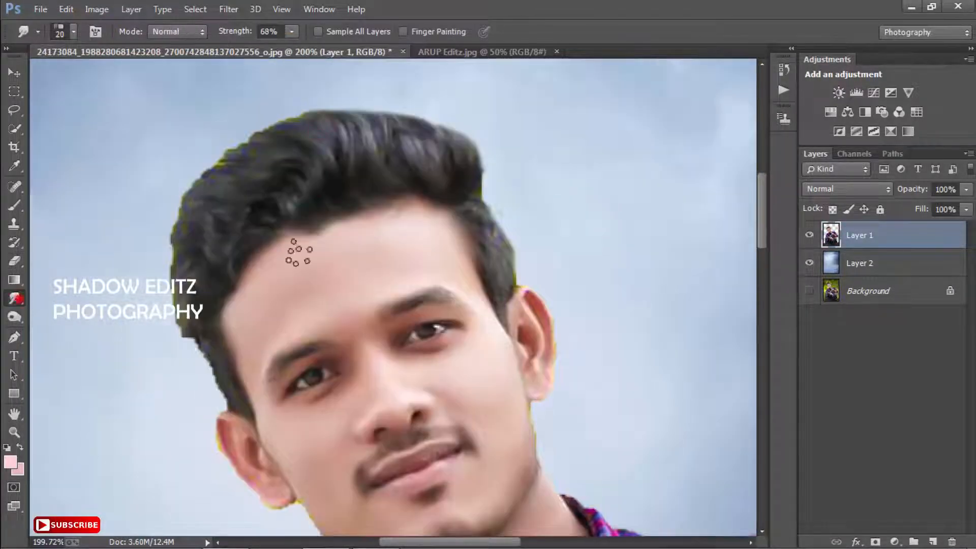
{"action": "scroll", "coordinate": [453, 252], "scroll_direction": "up", "scroll_amount": 2}
{"action": "mouse_move", "coordinate": [444, 189]}
{"action": "left_mouse_down"}
{"action": "mouse_move", "coordinate": [460, 244]}
{"action": "mouse_move", "coordinate": [392, 145]}
{"action": "left_mouse_up"}
{"action": "left_click_drag", "start_coordinate": [291, 32], "coordinate": [299, 49]}
{"action": "mouse_move", "coordinate": [459, 222]}
{"action": "left_mouse_down"}
{"action": "mouse_move", "coordinate": [387, 142]}
{"action": "mouse_move", "coordinate": [365, 136]}
{"action": "left_mouse_up"}
{"action": "key", "text": "bracketleft"}
{"action": "left_click_drag", "start_coordinate": [394, 214], "coordinate": [304, 145]}
{"action": "left_click_drag", "start_coordinate": [360, 222], "coordinate": [274, 157]}
{"action": "left_click_drag", "start_coordinate": [394, 210], "coordinate": [323, 71]}
- Smudge the left side of the hair upward and outward into spiky strands, covering the green edge
{"action": "scroll", "coordinate": [298, 220], "scroll_direction": "down", "scroll_amount": 3}
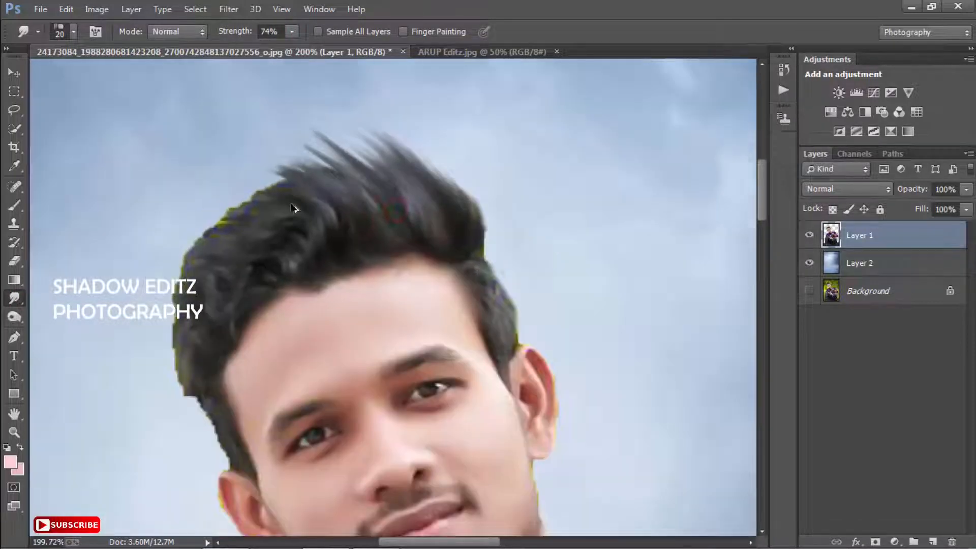
{"action": "left_click_drag", "start_coordinate": [322, 239], "coordinate": [263, 153]}
{"action": "left_click_drag", "start_coordinate": [296, 230], "coordinate": [252, 183]}
{"action": "left_click_drag", "start_coordinate": [303, 240], "coordinate": [219, 198]}
{"action": "left_click_drag", "start_coordinate": [276, 252], "coordinate": [209, 208]}
{"action": "mouse_move", "coordinate": [222, 338]}
{"action": "left_mouse_down"}
{"action": "mouse_move", "coordinate": [187, 296]}
{"action": "mouse_move", "coordinate": [180, 247]}
{"action": "left_mouse_up"}
{"action": "mouse_move", "coordinate": [230, 306]}
{"action": "left_mouse_down"}
{"action": "mouse_move", "coordinate": [210, 276]}
{"action": "mouse_move", "coordinate": [203, 216]}
{"action": "left_mouse_up"}
{"action": "left_click_drag", "start_coordinate": [245, 261], "coordinate": [216, 200]}
{"action": "left_click_drag", "start_coordinate": [259, 246], "coordinate": [219, 193]}
{"action": "left_click_drag", "start_coordinate": [283, 224], "coordinate": [259, 163]}
{"action": "left_click_drag", "start_coordinate": [305, 224], "coordinate": [259, 155]}
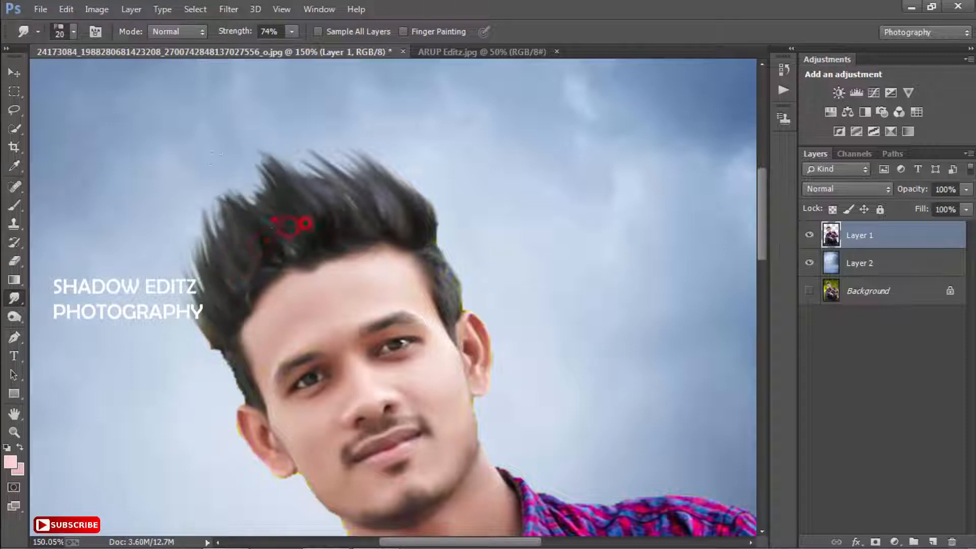
- Smudge the hair across the crown upward from left to right and back to make it taller and fuller
{"action": "left_click_drag", "start_coordinate": [274, 220], "coordinate": [226, 168]}
{"action": "left_click_drag", "start_coordinate": [267, 240], "coordinate": [229, 183]}
{"action": "mouse_move", "coordinate": [335, 201]}
{"action": "left_mouse_down"}
{"action": "mouse_move", "coordinate": [278, 158]}
{"action": "mouse_move", "coordinate": [305, 146]}
{"action": "left_mouse_up"}
{"action": "left_click_drag", "start_coordinate": [384, 213], "coordinate": [346, 145]}
{"action": "mouse_move", "coordinate": [393, 210]}
{"action": "left_mouse_down"}
{"action": "mouse_move", "coordinate": [364, 148]}
{"action": "mouse_move", "coordinate": [381, 152]}
{"action": "left_mouse_up"}
{"action": "left_click_drag", "start_coordinate": [419, 220], "coordinate": [381, 153]}
{"action": "left_click_drag", "start_coordinate": [395, 191], "coordinate": [348, 136]}
{"action": "left_click_drag", "start_coordinate": [357, 193], "coordinate": [317, 134]}
{"action": "mouse_move", "coordinate": [341, 193]}
{"action": "left_mouse_down"}
{"action": "mouse_move", "coordinate": [297, 145]}
{"action": "mouse_move", "coordinate": [282, 151]}
{"action": "left_mouse_up"}
{"action": "left_click_drag", "start_coordinate": [309, 219], "coordinate": [262, 146]}
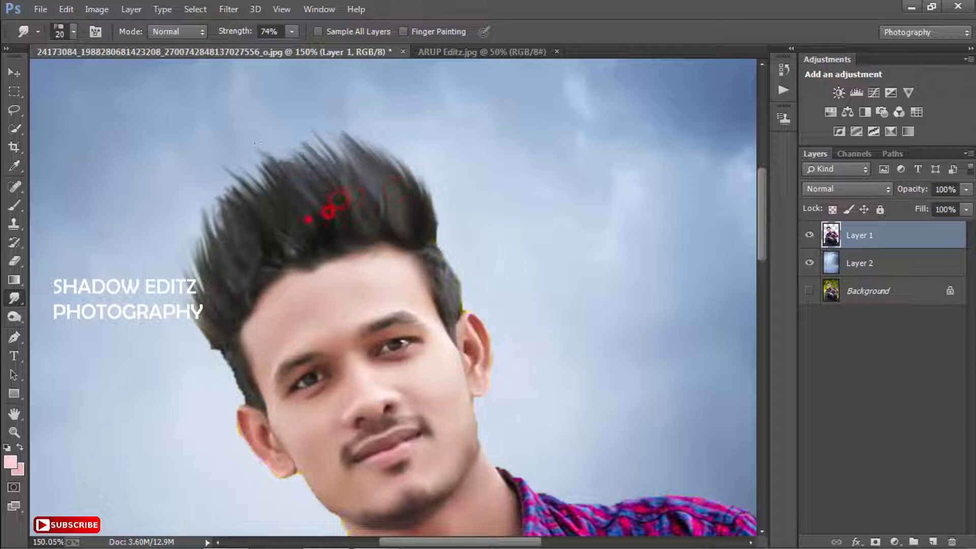
- Lengthen the strands on the left side of the hair with repeated upward Smudge strokes
{"action": "left_click_drag", "start_coordinate": [274, 240], "coordinate": [239, 163]}
{"action": "left_click_drag", "start_coordinate": [254, 270], "coordinate": [218, 173]}
{"action": "left_click_drag", "start_coordinate": [232, 292], "coordinate": [192, 206]}
{"action": "mouse_move", "coordinate": [216, 317]}
{"action": "left_mouse_down"}
{"action": "mouse_move", "coordinate": [175, 245]}
{"action": "mouse_move", "coordinate": [160, 239]}
{"action": "left_mouse_up"}
{"action": "left_click_drag", "start_coordinate": [183, 295], "coordinate": [164, 229]}
{"action": "left_click_drag", "start_coordinate": [210, 270], "coordinate": [188, 206]}
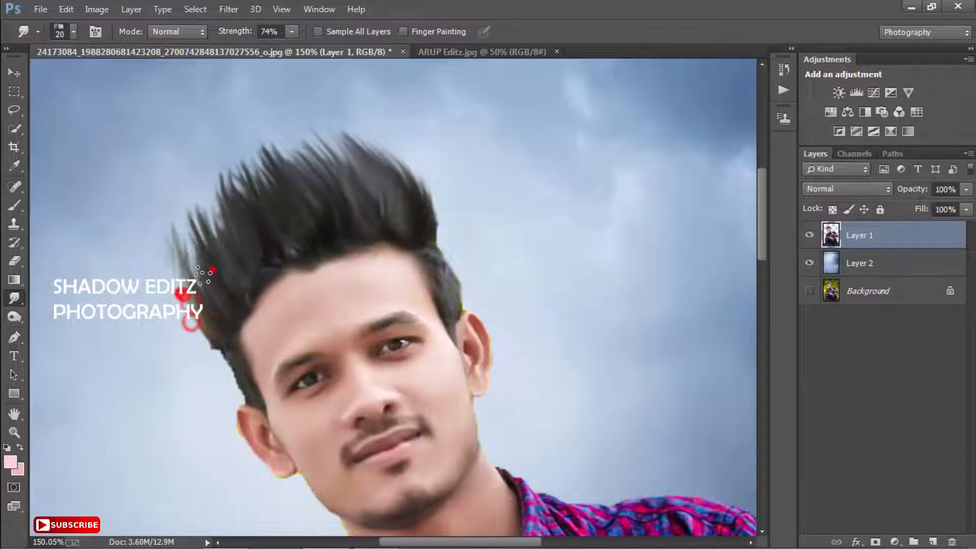
{"action": "left_click_drag", "start_coordinate": [206, 289], "coordinate": [172, 221]}
{"action": "left_click_drag", "start_coordinate": [200, 272], "coordinate": [175, 221]}
{"action": "left_click_drag", "start_coordinate": [218, 250], "coordinate": [191, 187]}
{"action": "left_click_drag", "start_coordinate": [235, 224], "coordinate": [203, 189]}
- Smudge the strands at the peak of the hair further upward into thin spikes
{"action": "left_click_drag", "start_coordinate": [298, 195], "coordinate": [268, 141]}
{"action": "left_click_drag", "start_coordinate": [335, 178], "coordinate": [310, 120]}
{"action": "left_click_drag", "start_coordinate": [345, 161], "coordinate": [306, 119]}
{"action": "left_click_drag", "start_coordinate": [327, 182], "coordinate": [292, 135]}
{"action": "left_click_drag", "start_coordinate": [298, 171], "coordinate": [275, 143]}
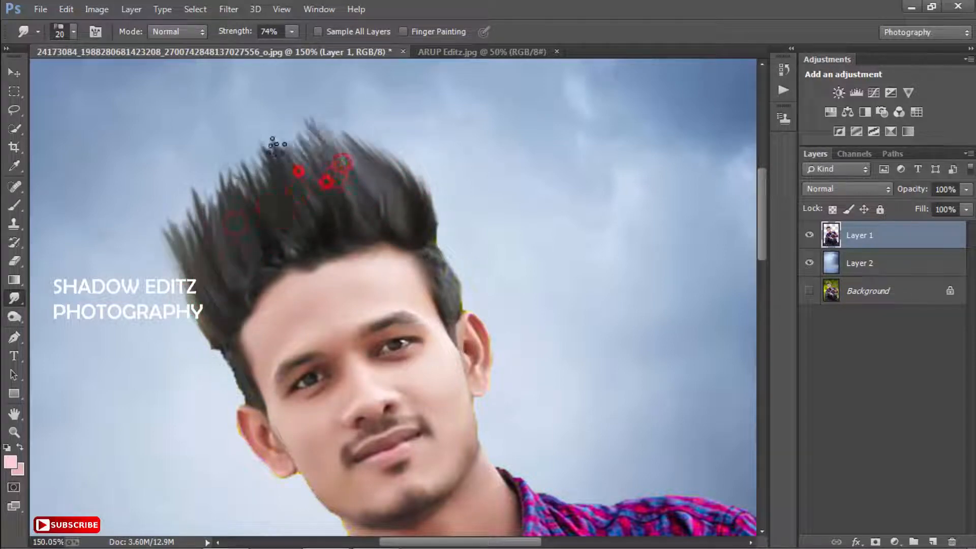
- Trim the overlong hair tips along the top and left outline with a 35 px Eraser
{"action": "key", "text": "e"}
{"action": "key", "text": "]"}
{"action": "key", "text": "]"}
{"action": "mouse_move", "coordinate": [366, 122]}
{"action": "left_mouse_down"}
{"action": "mouse_move", "coordinate": [259, 129]}
{"action": "mouse_move", "coordinate": [188, 190]}
{"action": "mouse_move", "coordinate": [138, 276]}
{"action": "left_mouse_up"}
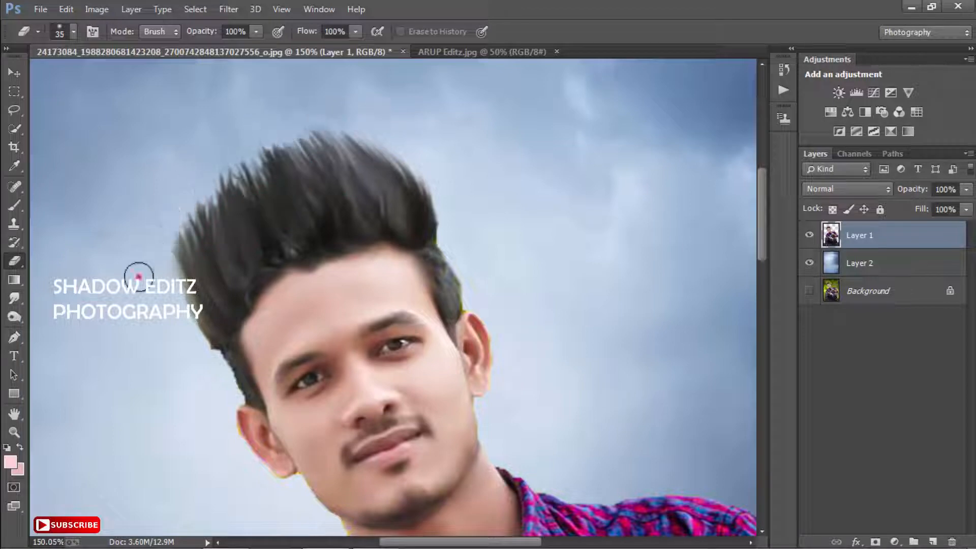
- Smudge the upper right of the hair upward to round out its shape and erase the stray strands beside it
{"action": "key", "text": "ctrl+minus"}
{"action": "key", "text": "ctrl+minus"}
{"action": "scroll", "coordinate": [372, 257], "scroll_direction": "up", "scroll_amount": 8}
{"action": "left_click", "coordinate": [14, 316]}
{"action": "left_click", "coordinate": [16, 296]}
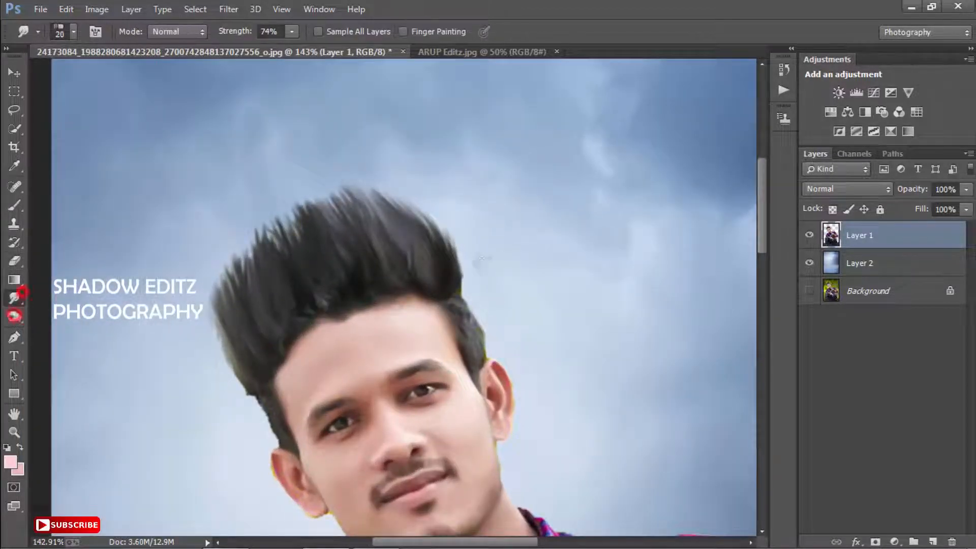
{"action": "mouse_move", "coordinate": [447, 248]}
{"action": "left_mouse_down"}
{"action": "mouse_move", "coordinate": [422, 191]}
{"action": "mouse_move", "coordinate": [412, 203]}
{"action": "mouse_move", "coordinate": [378, 190]}
{"action": "left_mouse_up"}
{"action": "key", "text": "ctrl+z"}
{"action": "left_click_drag", "start_coordinate": [447, 253], "coordinate": [427, 204]}
{"action": "left_click_drag", "start_coordinate": [433, 230], "coordinate": [394, 195]}
{"action": "key", "text": "e"}
{"action": "left_click", "coordinate": [458, 206]}
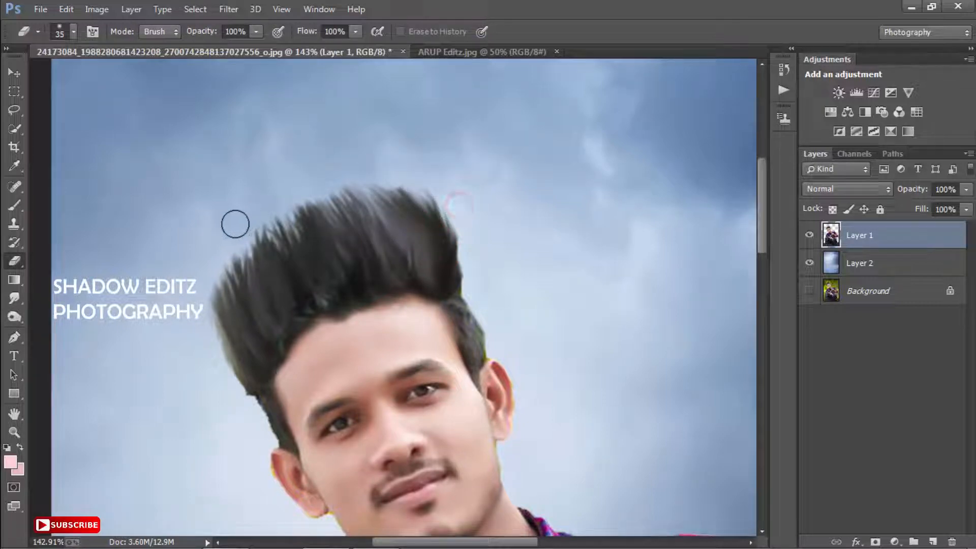
- Open Color Efex Pro 4 from the Nik Collection for Layer 1 and remove the preloaded Dark Contrasts filter
{"action": "scroll", "coordinate": [354, 304], "scroll_direction": "down", "scroll_amount": 8}
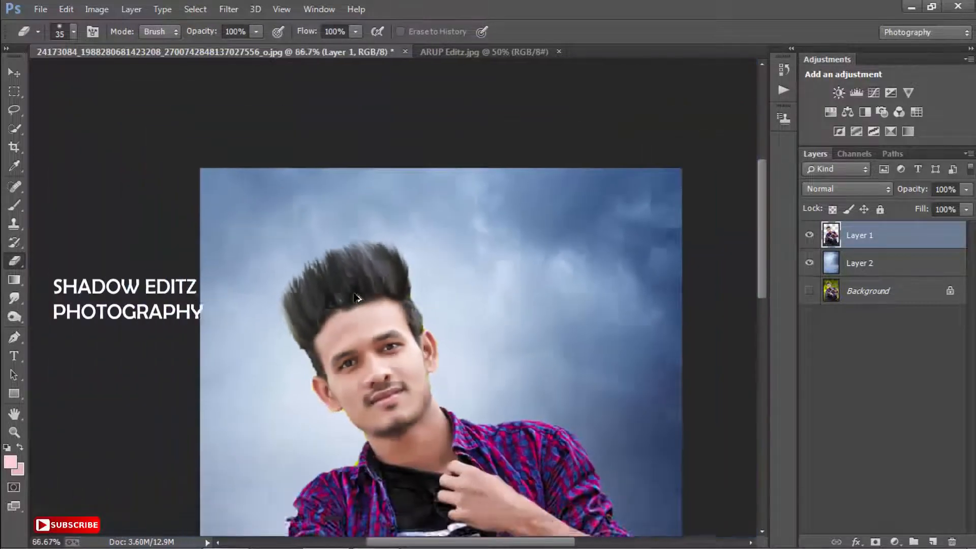
{"action": "scroll", "coordinate": [438, 259], "scroll_direction": "up", "scroll_amount": 1}
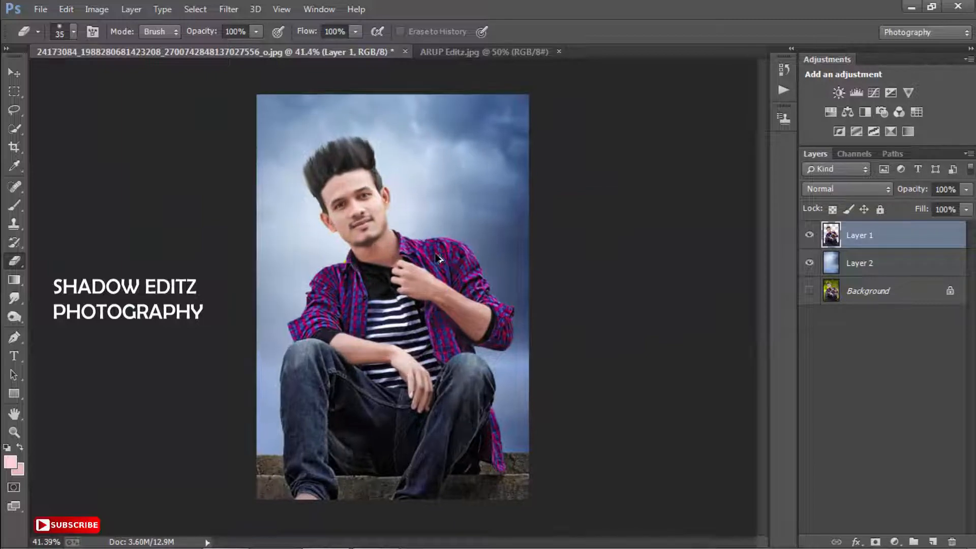
{"action": "key", "text": "v"}
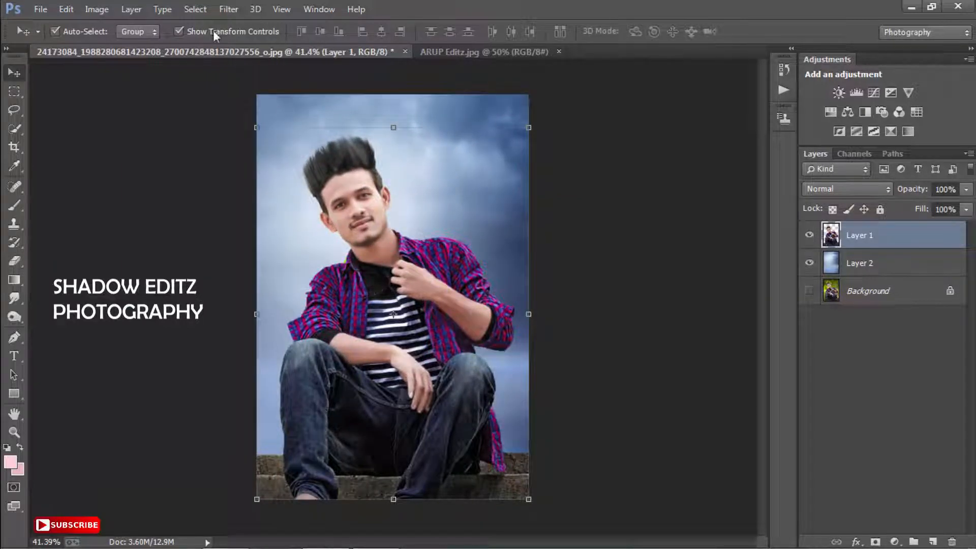
{"action": "left_click", "coordinate": [228, 8]}
{"action": "left_click", "coordinate": [332, 476]}
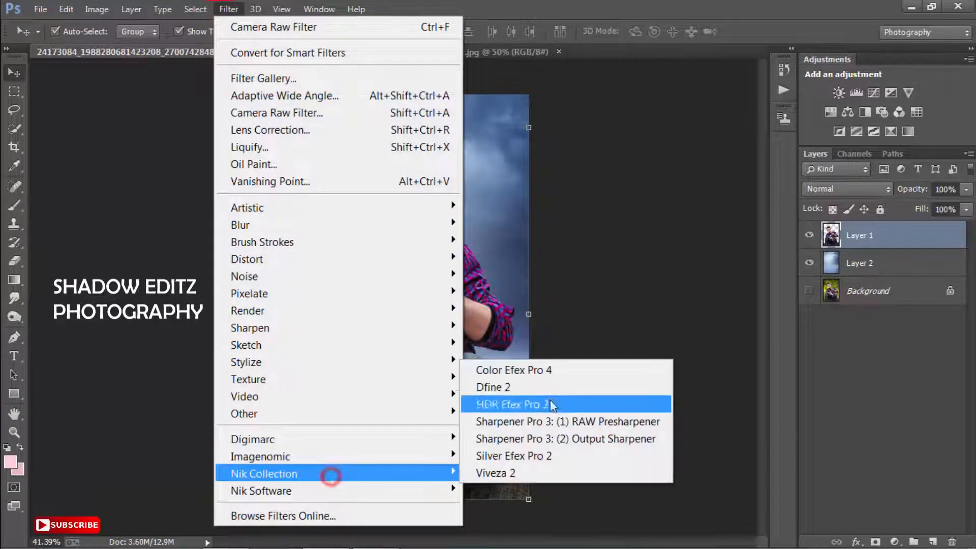
{"action": "left_click", "coordinate": [552, 371]}
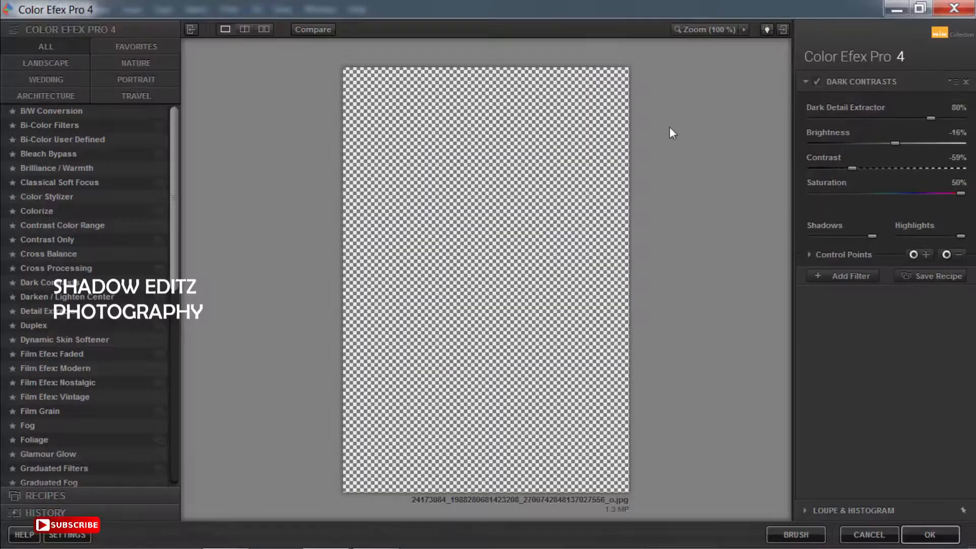
{"action": "left_click", "coordinate": [966, 82]}
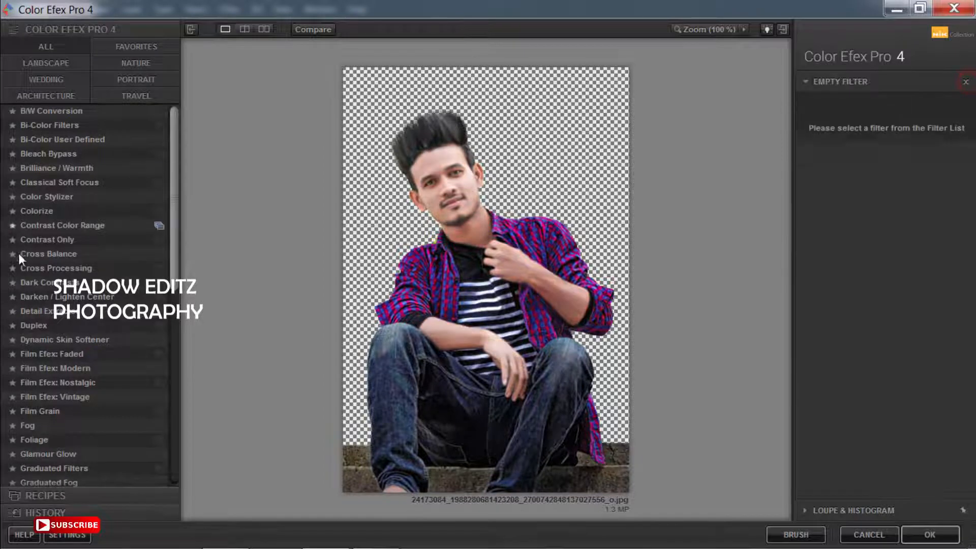
- Apply the Dark Contrasts filter with Saturation at 50%, Contrast at -59% and Brightness at -35%
{"action": "left_click", "coordinate": [51, 283]}
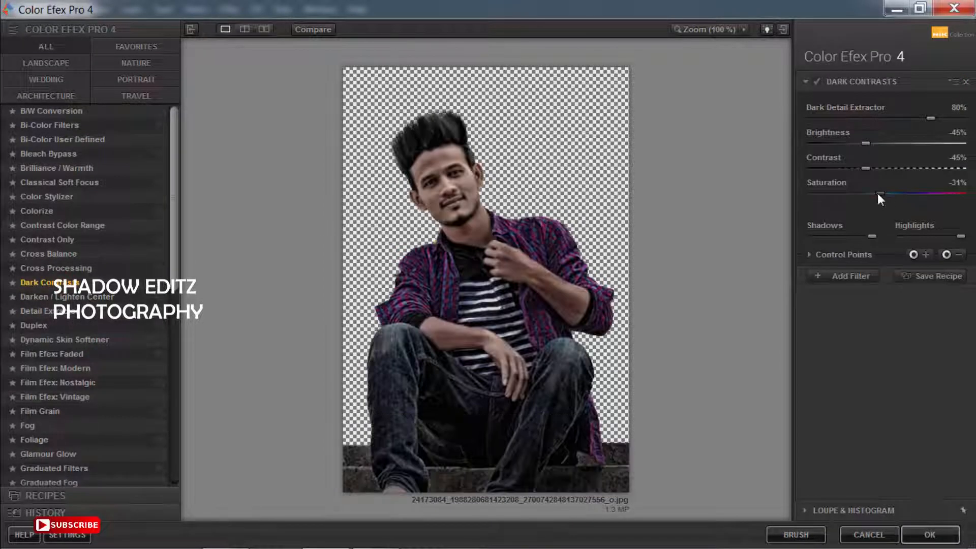
{"action": "left_click_drag", "start_coordinate": [880, 193], "coordinate": [940, 194]}
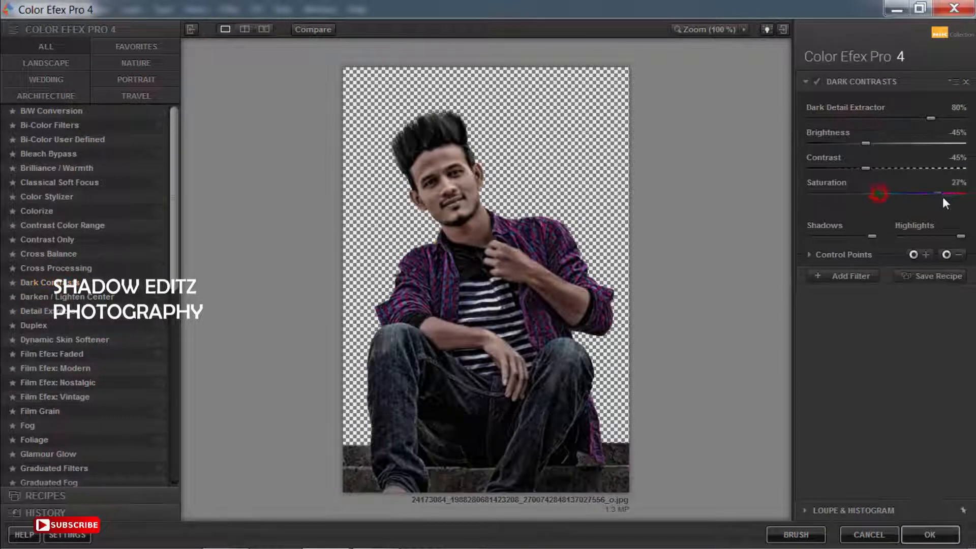
{"action": "left_click", "coordinate": [853, 167]}
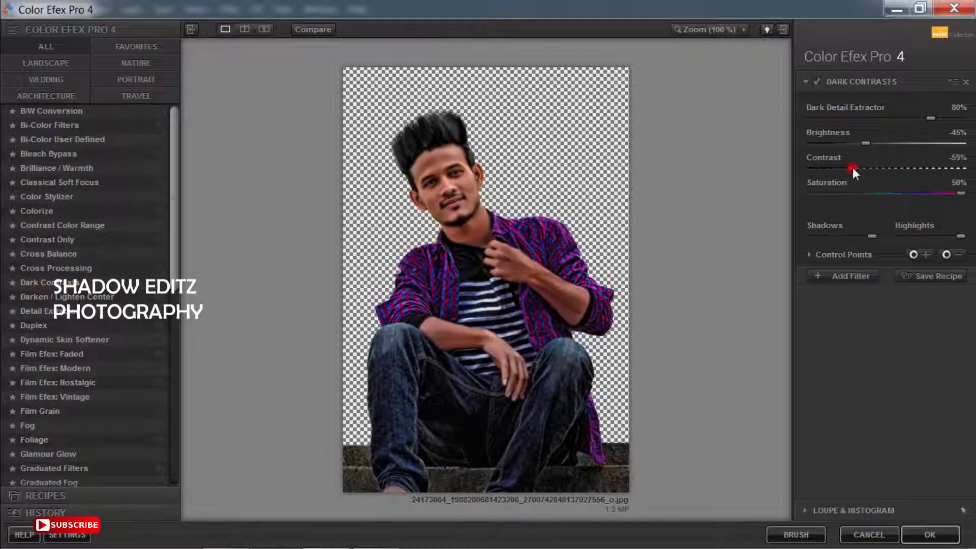
{"action": "left_click", "coordinate": [878, 142]}
- Add a Contrast Color Range filter with Color at 53°, Color Contrast at 31% and reduced Contrast, and apply the effects to the portrait
{"action": "left_click", "coordinate": [846, 276]}
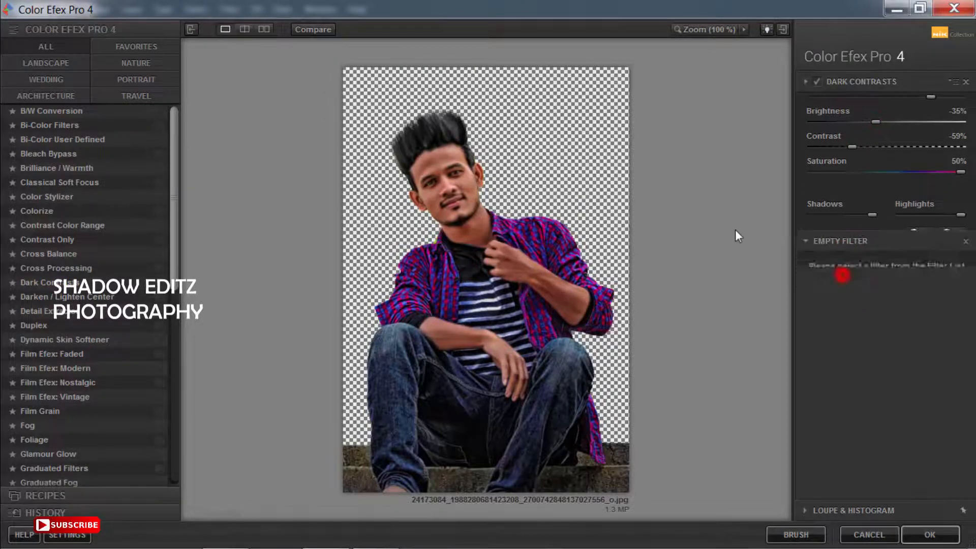
{"action": "left_click", "coordinate": [68, 226]}
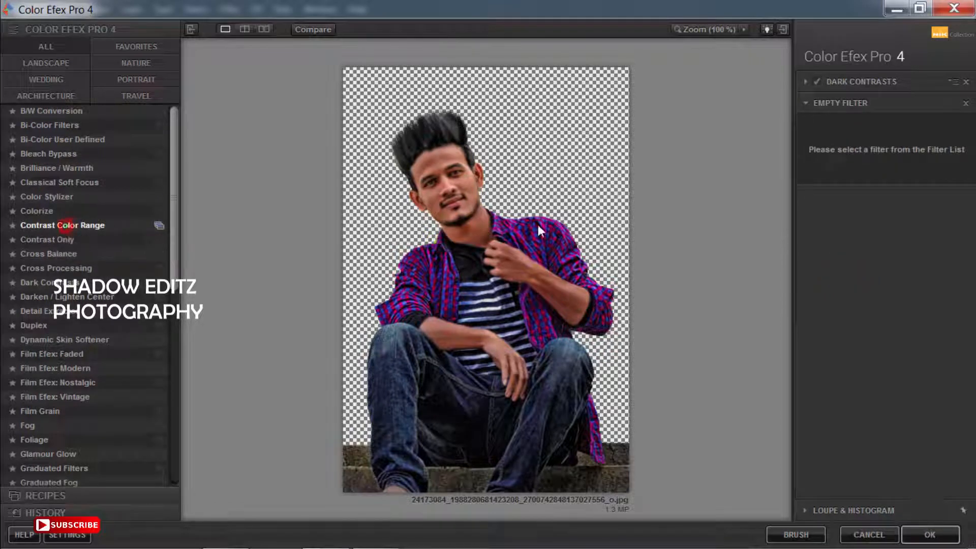
{"action": "left_click", "coordinate": [834, 138]}
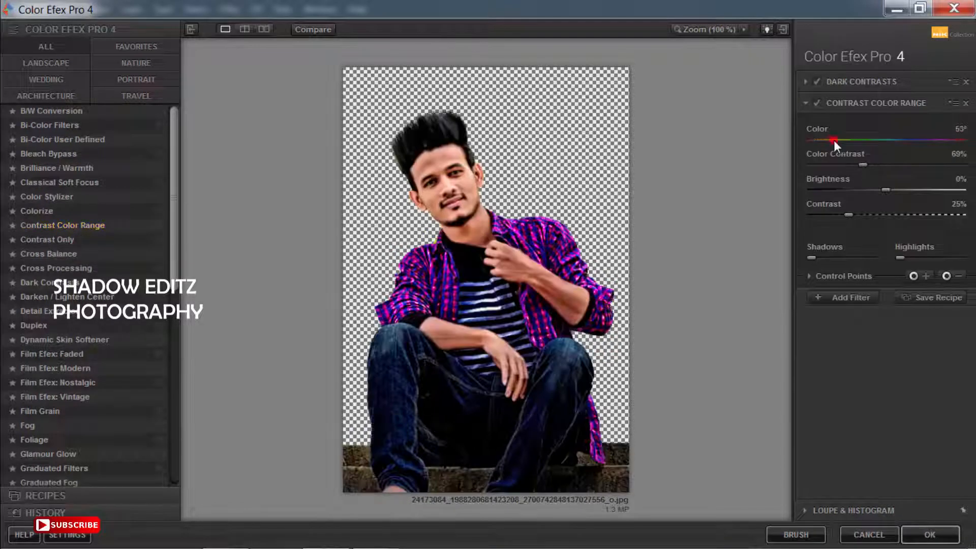
{"action": "left_click", "coordinate": [824, 164]}
{"action": "left_click", "coordinate": [816, 165]}
{"action": "double_click", "coordinate": [831, 165]}
{"action": "left_click_drag", "start_coordinate": [822, 164], "coordinate": [837, 166]}
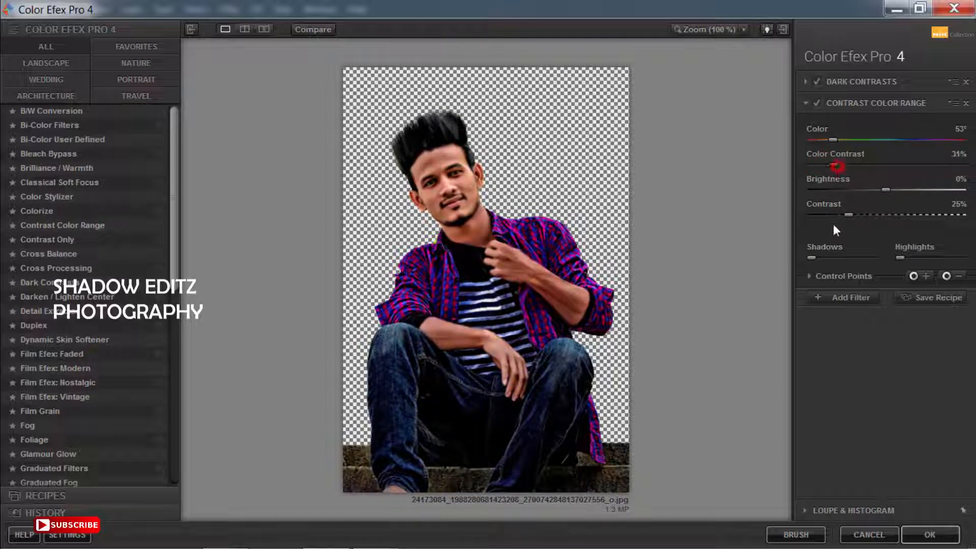
{"action": "left_click", "coordinate": [823, 213]}
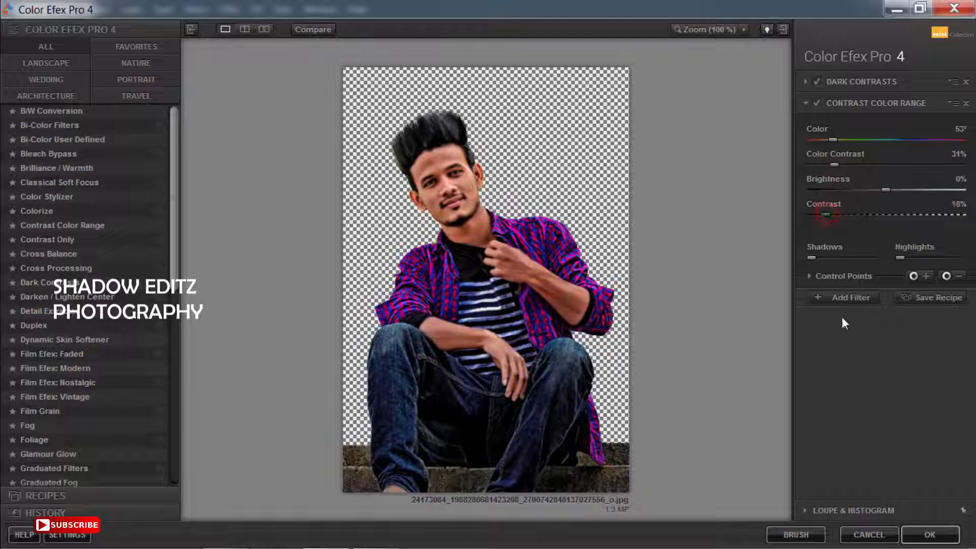
{"action": "left_click", "coordinate": [841, 296]}
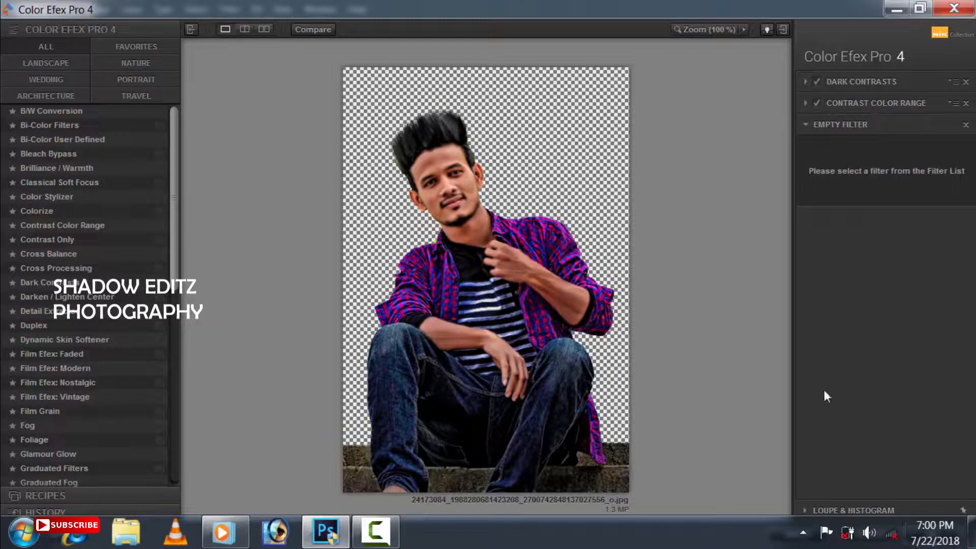
{"action": "left_click", "coordinate": [915, 529]}
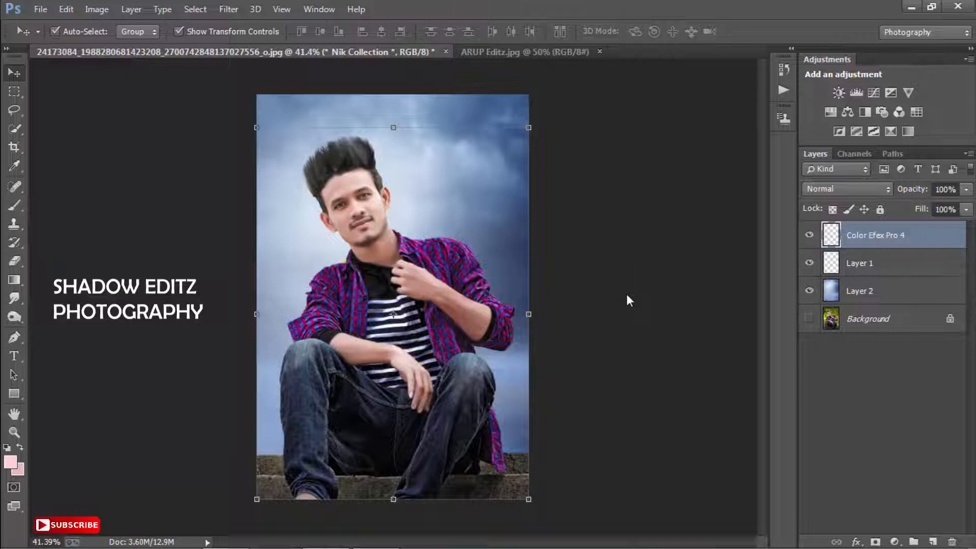
- Erase the Color Efex Pro 4 layer over the face to restore the softer skin, enlarging the Eraser for the broad areas
{"action": "scroll", "coordinate": [354, 182], "scroll_direction": "up", "scroll_amount": 2}
{"action": "scroll", "coordinate": [354, 182], "scroll_direction": "up", "scroll_amount": 3}
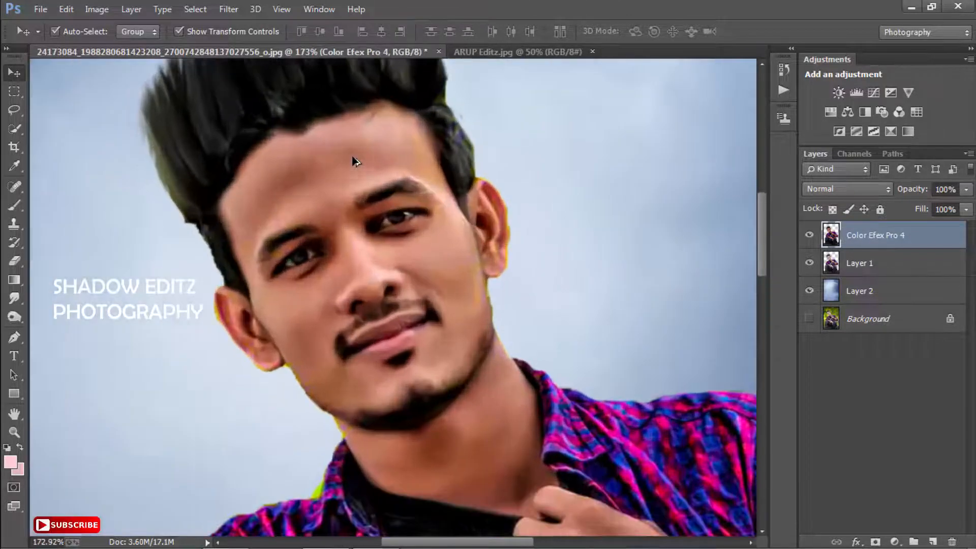
{"action": "key", "text": "e"}
{"action": "left_click", "coordinate": [245, 265]}
{"action": "mouse_move", "coordinate": [248, 180]}
{"action": "left_mouse_down"}
{"action": "mouse_move", "coordinate": [295, 142]}
{"action": "mouse_move", "coordinate": [388, 113]}
{"action": "mouse_move", "coordinate": [390, 146]}
{"action": "mouse_move", "coordinate": [305, 171]}
{"action": "mouse_move", "coordinate": [279, 270]}
{"action": "mouse_move", "coordinate": [353, 214]}
{"action": "mouse_move", "coordinate": [368, 236]}
{"action": "mouse_move", "coordinate": [361, 268]}
{"action": "left_mouse_up"}
{"action": "key", "text": "bracketright"}
{"action": "key", "text": "bracketright"}
{"action": "key", "text": "bracketright"}
{"action": "mouse_move", "coordinate": [296, 258]}
{"action": "left_mouse_down"}
{"action": "mouse_move", "coordinate": [306, 286]}
{"action": "mouse_move", "coordinate": [239, 310]}
{"action": "mouse_move", "coordinate": [254, 376]}
{"action": "mouse_move", "coordinate": [351, 427]}
{"action": "mouse_move", "coordinate": [387, 227]}
{"action": "mouse_move", "coordinate": [479, 320]}
{"action": "mouse_move", "coordinate": [516, 269]}
{"action": "mouse_move", "coordinate": [413, 360]}
{"action": "mouse_move", "coordinate": [371, 360]}
{"action": "mouse_move", "coordinate": [508, 383]}
{"action": "mouse_move", "coordinate": [526, 406]}
{"action": "mouse_move", "coordinate": [491, 278]}
{"action": "left_mouse_up"}
- Erase the filter effect under the chin and across the neck, using a 45 px and a 35 px Eraser
{"action": "scroll", "coordinate": [514, 266], "scroll_direction": "down", "scroll_amount": 3}
{"action": "key", "text": "bracketleft"}
{"action": "key", "text": "bracketleft"}
{"action": "left_click", "coordinate": [437, 367]}
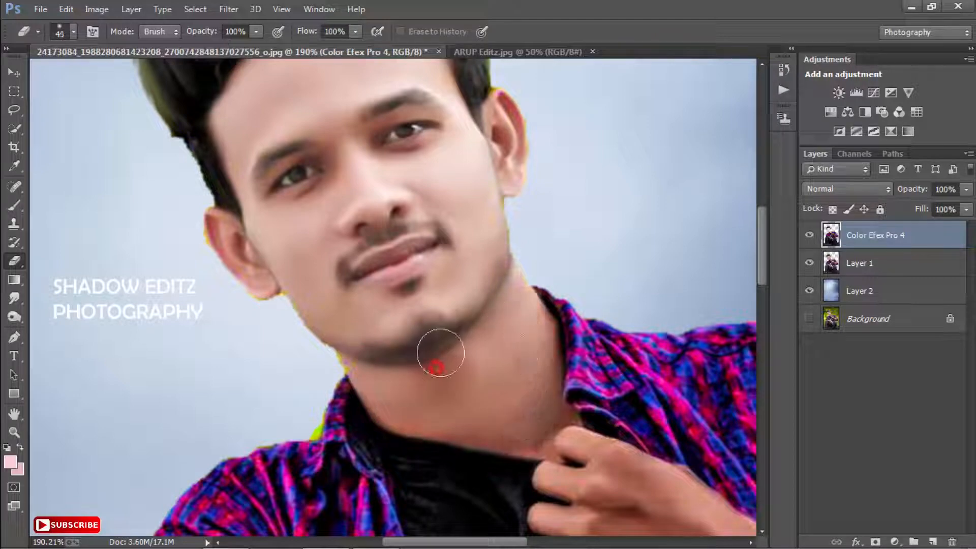
{"action": "left_click", "coordinate": [449, 372]}
{"action": "left_click", "coordinate": [530, 414]}
{"action": "left_click", "coordinate": [521, 433]}
{"action": "left_click", "coordinate": [532, 437]}
{"action": "key", "text": "bracketleft"}
{"action": "left_click", "coordinate": [374, 382]}
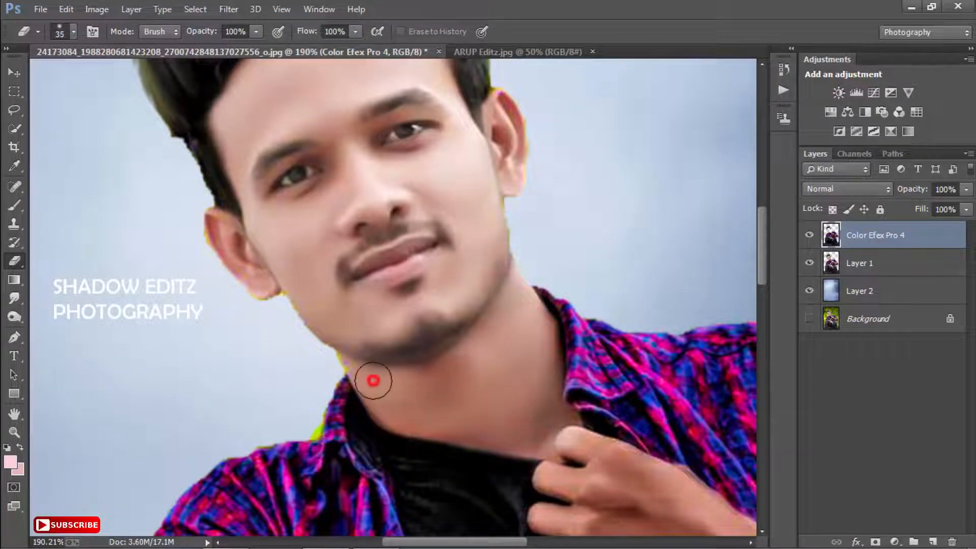
- Erase the filter effect from the raised hand and its forearm with a 30 px Eraser
{"action": "scroll", "coordinate": [446, 374], "scroll_direction": "down", "scroll_amount": 3}
{"action": "left_click_drag", "start_coordinate": [628, 466], "coordinate": [531, 370]}
{"action": "scroll", "coordinate": [517, 344], "scroll_direction": "up", "scroll_amount": 2}
{"action": "scroll", "coordinate": [517, 340], "scroll_direction": "up", "scroll_amount": 1}
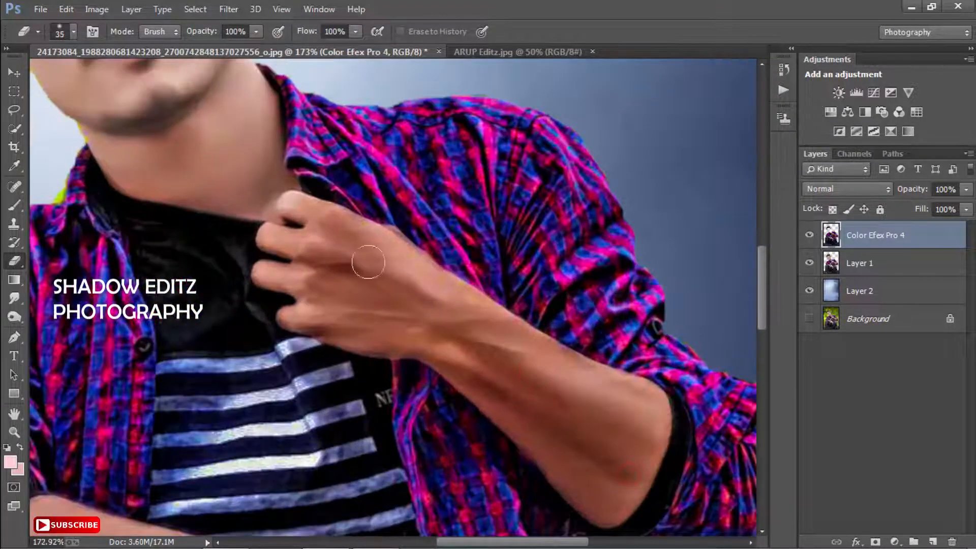
{"action": "key", "text": "bracketleft"}
{"action": "mouse_move", "coordinate": [289, 204]}
{"action": "left_mouse_down"}
{"action": "mouse_move", "coordinate": [347, 231]}
{"action": "mouse_move", "coordinate": [312, 311]}
{"action": "mouse_move", "coordinate": [436, 349]}
{"action": "mouse_move", "coordinate": [400, 321]}
{"action": "mouse_move", "coordinate": [395, 258]}
{"action": "mouse_move", "coordinate": [549, 373]}
{"action": "mouse_move", "coordinate": [372, 319]}
{"action": "left_mouse_up"}
{"action": "scroll", "coordinate": [550, 318], "scroll_direction": "down", "scroll_amount": 2}
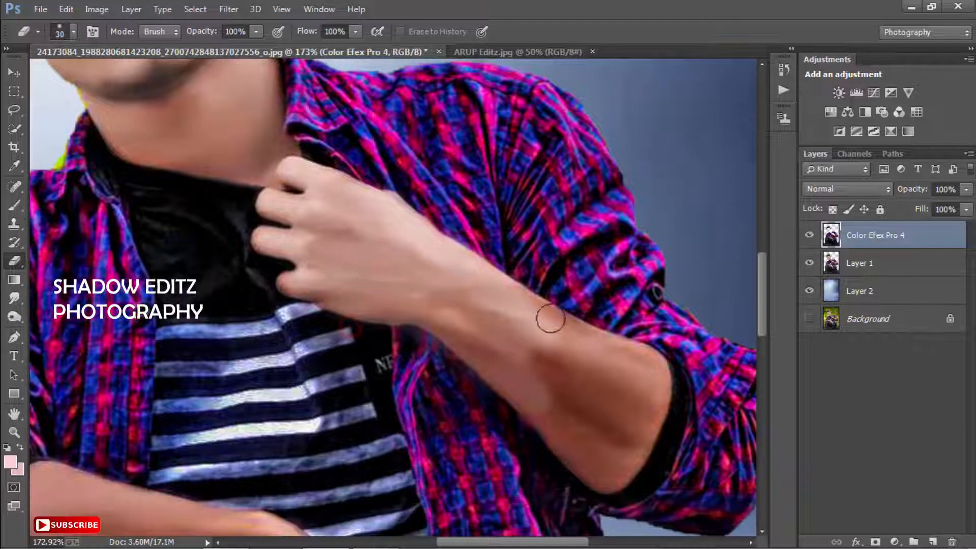
{"action": "mouse_move", "coordinate": [529, 305]}
{"action": "left_mouse_down"}
{"action": "mouse_move", "coordinate": [650, 371]}
{"action": "mouse_move", "coordinate": [636, 390]}
{"action": "mouse_move", "coordinate": [551, 366]}
{"action": "mouse_move", "coordinate": [601, 462]}
{"action": "mouse_move", "coordinate": [523, 377]}
{"action": "left_mouse_up"}
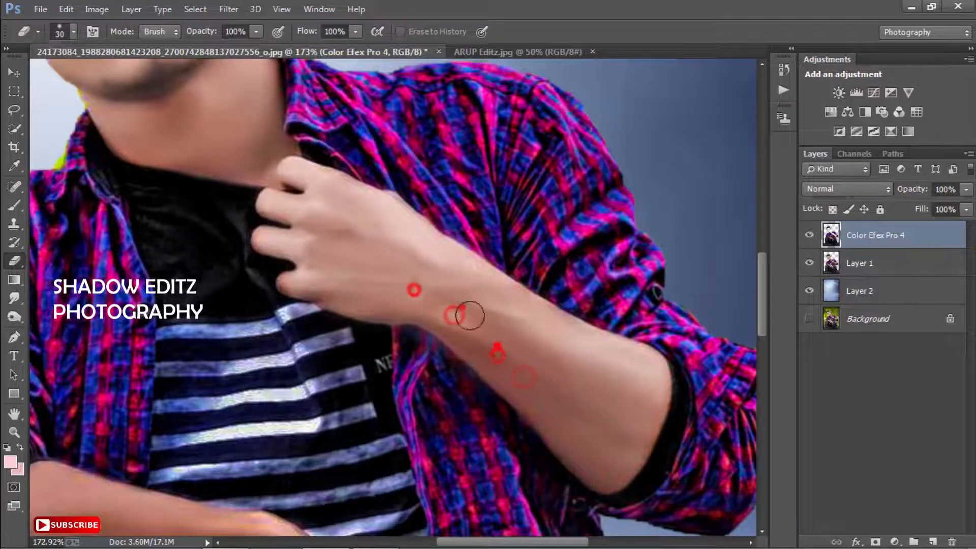
- Erase the filter effect from the lower forearm, hand and fingers resting on the knee
{"action": "scroll", "coordinate": [458, 318], "scroll_direction": "down", "scroll_amount": 5}
{"action": "scroll", "coordinate": [288, 419], "scroll_direction": "up", "scroll_amount": 5}
{"action": "scroll", "coordinate": [289, 419], "scroll_direction": "down", "scroll_amount": 4}
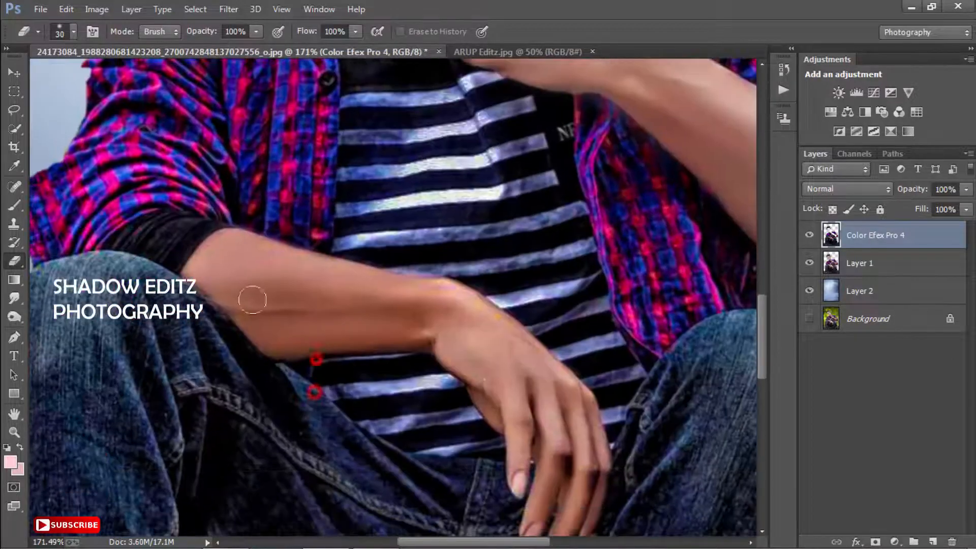
{"action": "left_click_drag", "start_coordinate": [196, 268], "coordinate": [268, 250]}
{"action": "mouse_move", "coordinate": [360, 279]}
{"action": "left_mouse_down"}
{"action": "mouse_move", "coordinate": [218, 280]}
{"action": "mouse_move", "coordinate": [232, 305]}
{"action": "mouse_move", "coordinate": [342, 328]}
{"action": "mouse_move", "coordinate": [276, 343]}
{"action": "mouse_move", "coordinate": [379, 337]}
{"action": "mouse_move", "coordinate": [370, 280]}
{"action": "mouse_move", "coordinate": [419, 287]}
{"action": "mouse_move", "coordinate": [451, 323]}
{"action": "mouse_move", "coordinate": [372, 310]}
{"action": "mouse_move", "coordinate": [458, 330]}
{"action": "mouse_move", "coordinate": [482, 318]}
{"action": "mouse_move", "coordinate": [512, 328]}
{"action": "mouse_move", "coordinate": [582, 441]}
{"action": "mouse_move", "coordinate": [526, 429]}
{"action": "mouse_move", "coordinate": [400, 336]}
{"action": "left_mouse_up"}
{"action": "scroll", "coordinate": [400, 336], "scroll_direction": "down", "scroll_amount": 3}
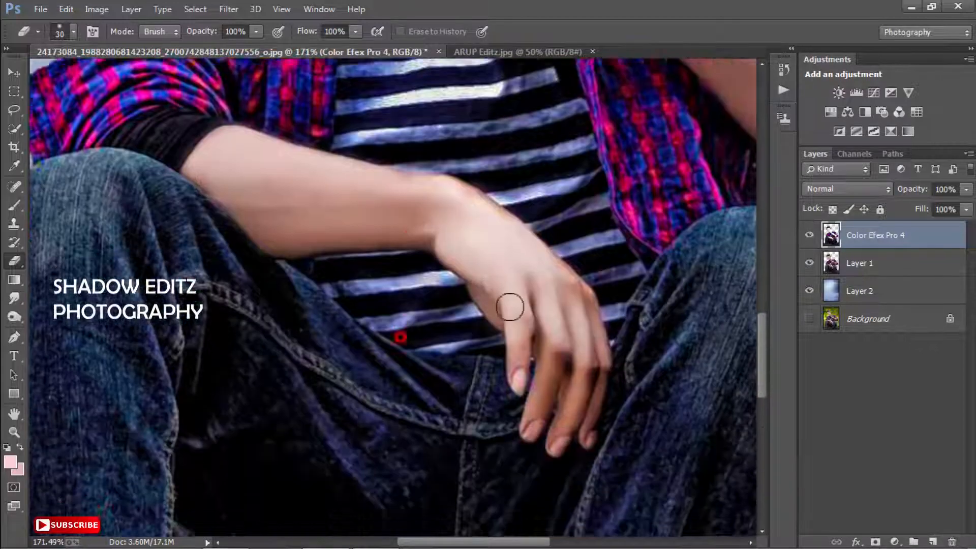
{"action": "mouse_move", "coordinate": [510, 305]}
{"action": "left_mouse_down"}
{"action": "mouse_move", "coordinate": [584, 283]}
{"action": "mouse_move", "coordinate": [547, 203]}
{"action": "mouse_move", "coordinate": [406, 120]}
{"action": "mouse_move", "coordinate": [377, 120]}
{"action": "left_mouse_up"}
{"action": "scroll", "coordinate": [354, 263], "scroll_direction": "down", "scroll_amount": 5}
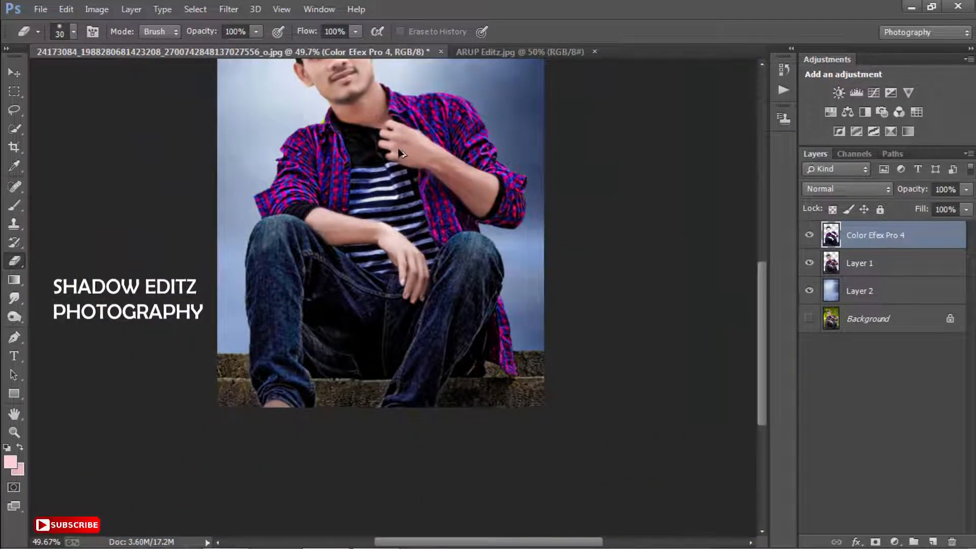
{"action": "scroll", "coordinate": [400, 153], "scroll_direction": "down", "scroll_amount": 1}
{"action": "scroll", "coordinate": [402, 173], "scroll_direction": "up", "scroll_amount": 1}
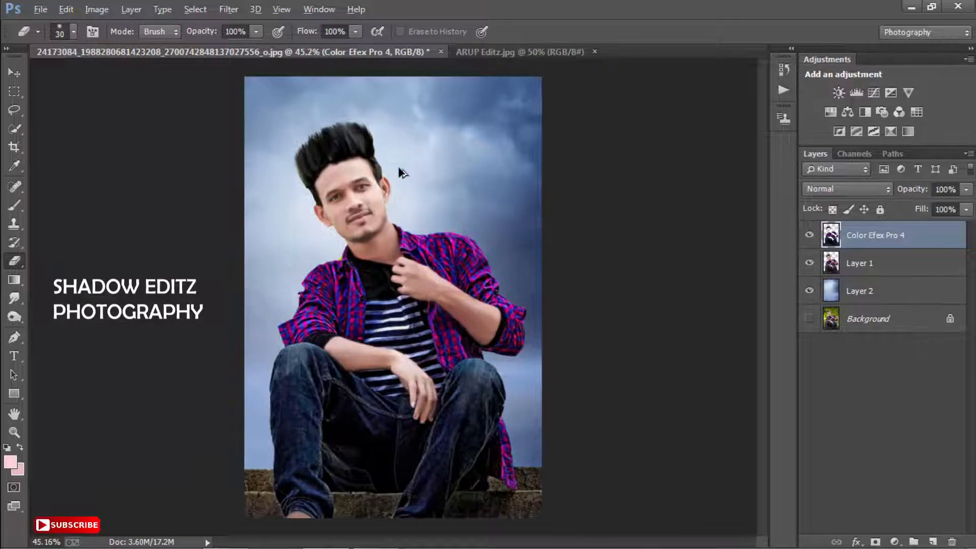
- Apply a Camera Raw Filter to the Color Efex Pro 4 layer with Clarity +4, Vibrance +18, Saturation +6 and Exposure +0.50
{"action": "key", "text": "v"}
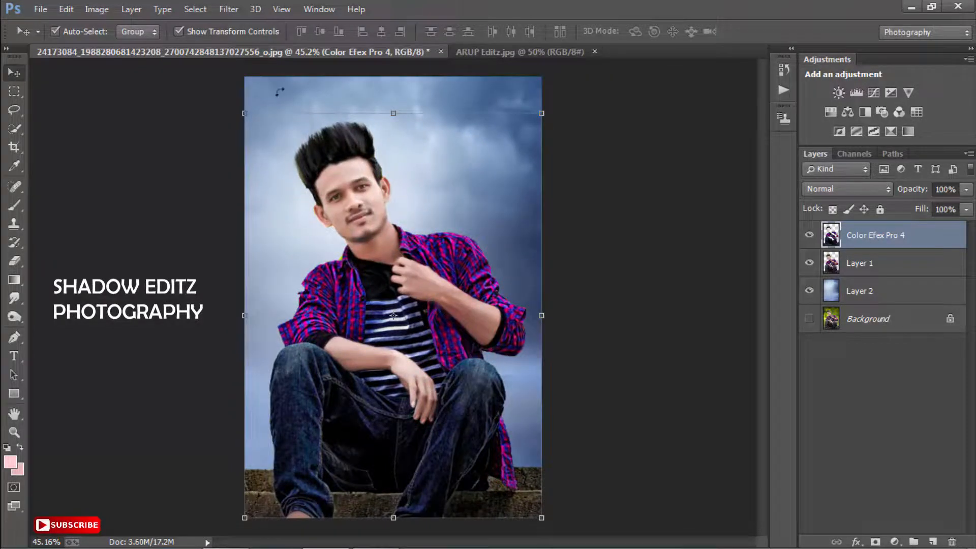
{"action": "left_click", "coordinate": [232, 9]}
{"action": "left_click", "coordinate": [271, 110]}
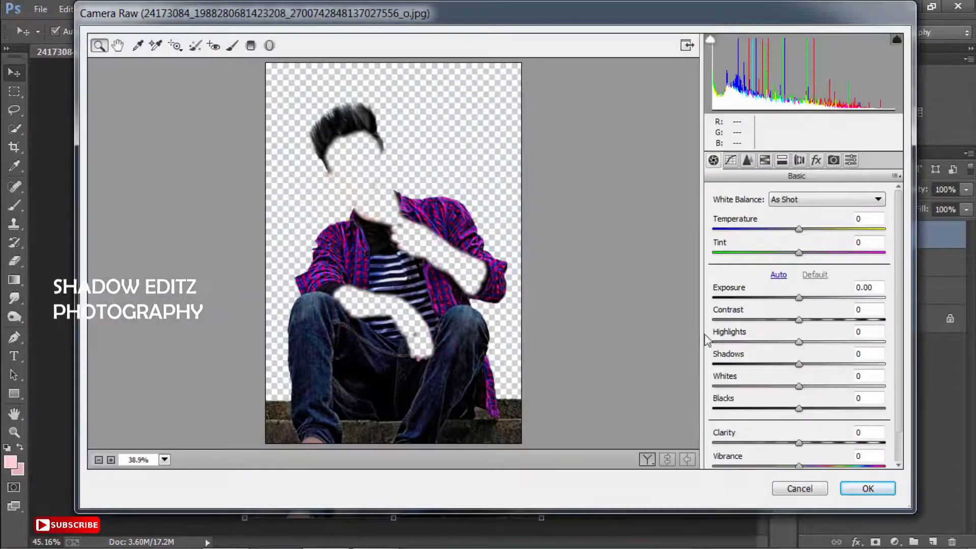
{"action": "mouse_move", "coordinate": [801, 443]}
{"action": "left_mouse_down"}
{"action": "mouse_move", "coordinate": [903, 443]}
{"action": "mouse_move", "coordinate": [802, 447]}
{"action": "mouse_move", "coordinate": [816, 465]}
{"action": "mouse_move", "coordinate": [804, 456]}
{"action": "left_mouse_up"}
{"action": "scroll", "coordinate": [816, 465], "scroll_direction": "down", "scroll_amount": 1}
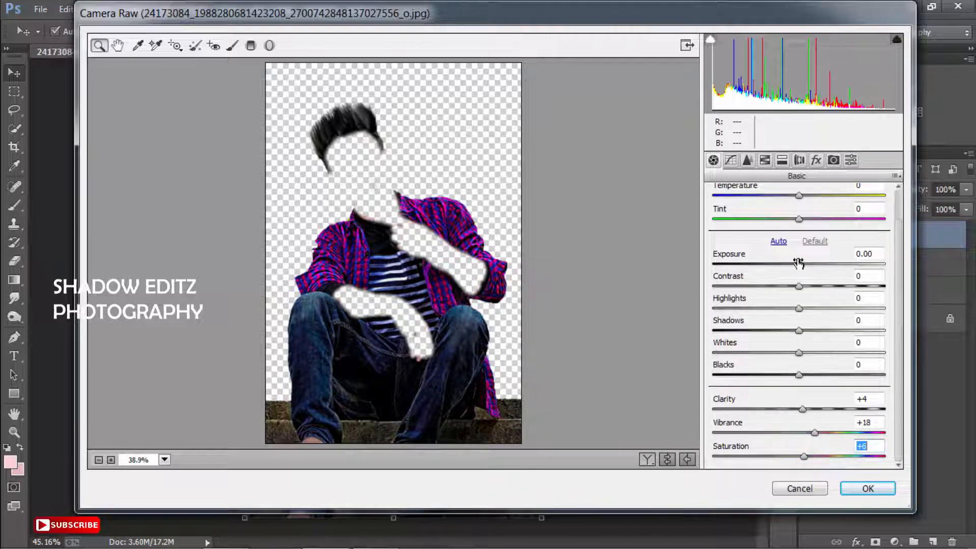
{"action": "left_click_drag", "start_coordinate": [798, 262], "coordinate": [808, 263]}
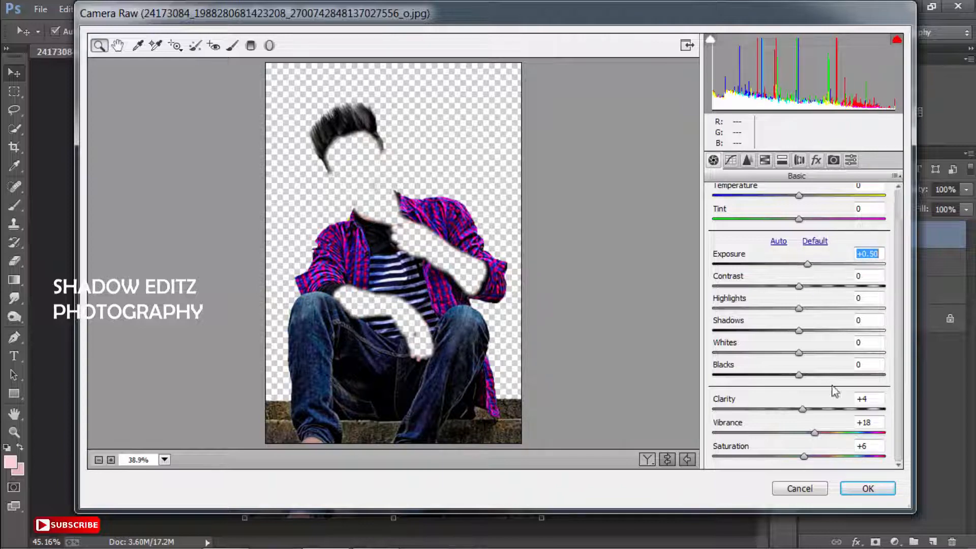
{"action": "left_click", "coordinate": [868, 488]}
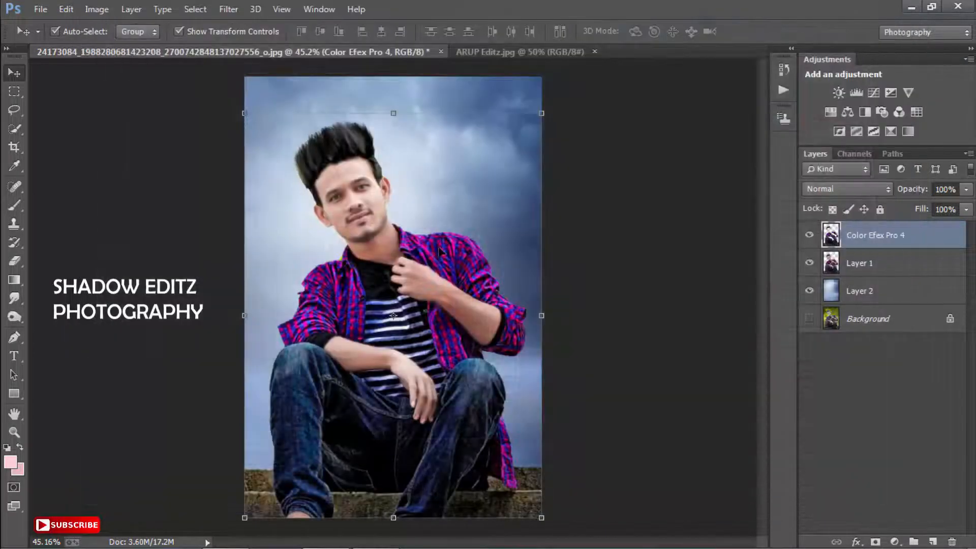
- Merge Layer 1 and the Color Efex Pro 4 layer into a single layer
{"action": "left_click", "coordinate": [591, 249]}
{"action": "left_click_drag", "start_coordinate": [348, 167], "coordinate": [330, 217]}
{"action": "left_click", "coordinate": [377, 248]}
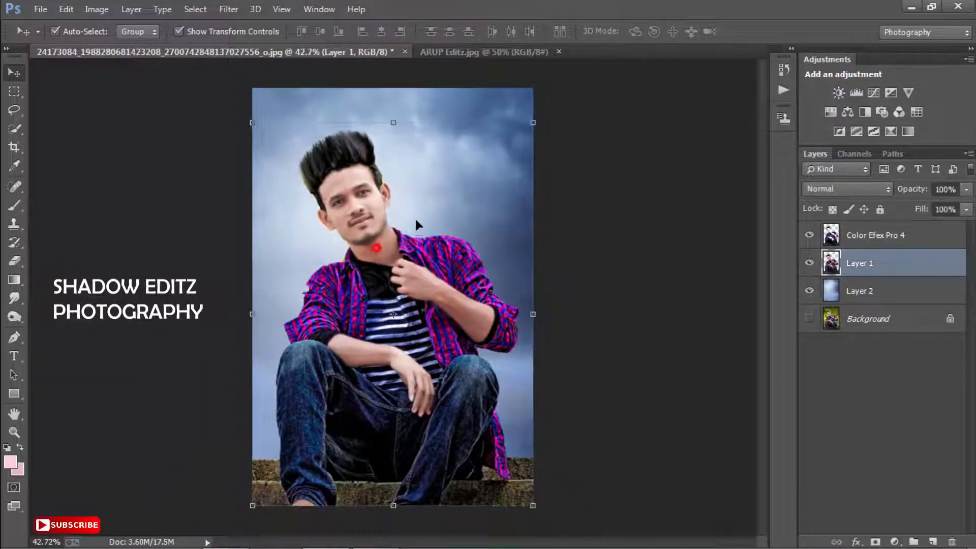
{"action": "left_click", "coordinate": [858, 237], "text": "ctrl"}
{"action": "key", "text": "ctrl+e"}
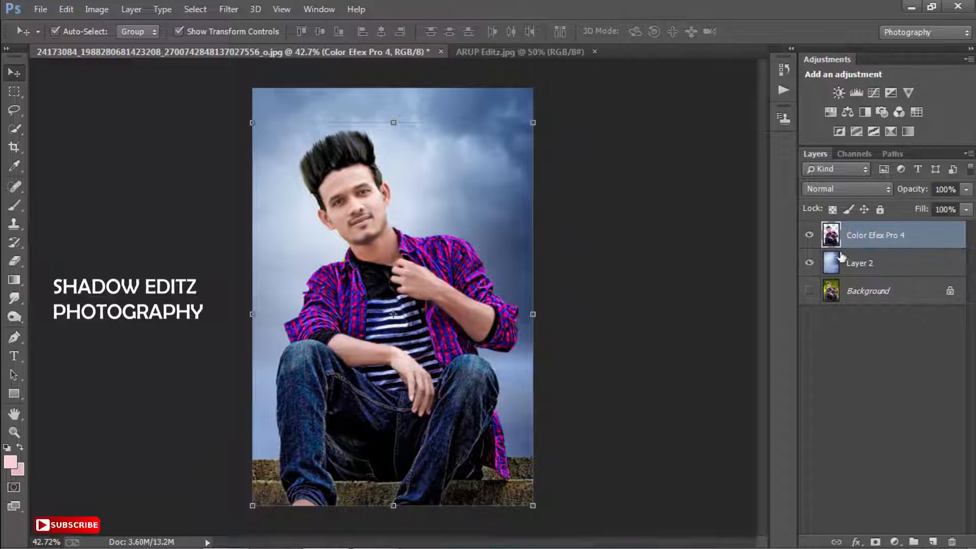
- Open Color Efex Pro 4 from the Nik Collection for the sky on Layer 2 and remove the preloaded Dark Contrasts filter
{"action": "right_click", "coordinate": [420, 184]}
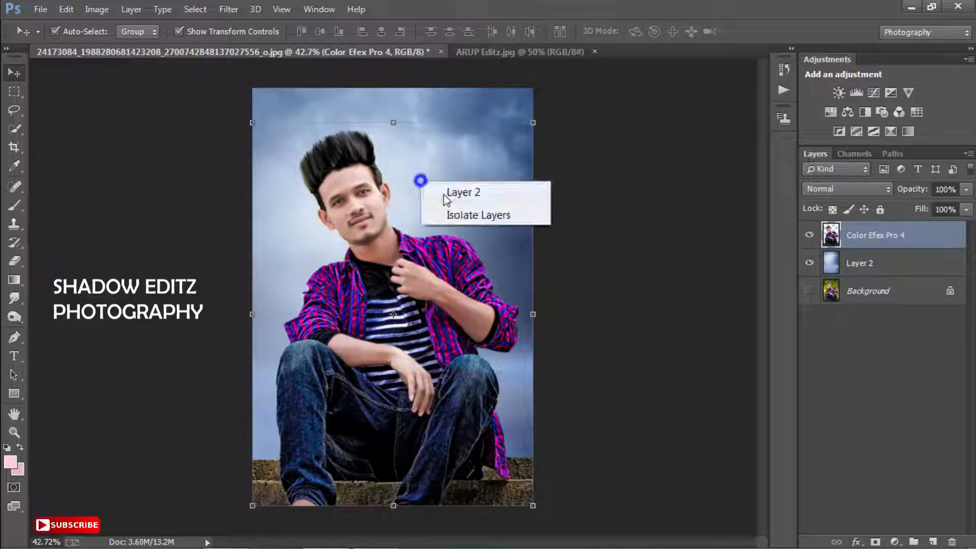
{"action": "left_click", "coordinate": [443, 193]}
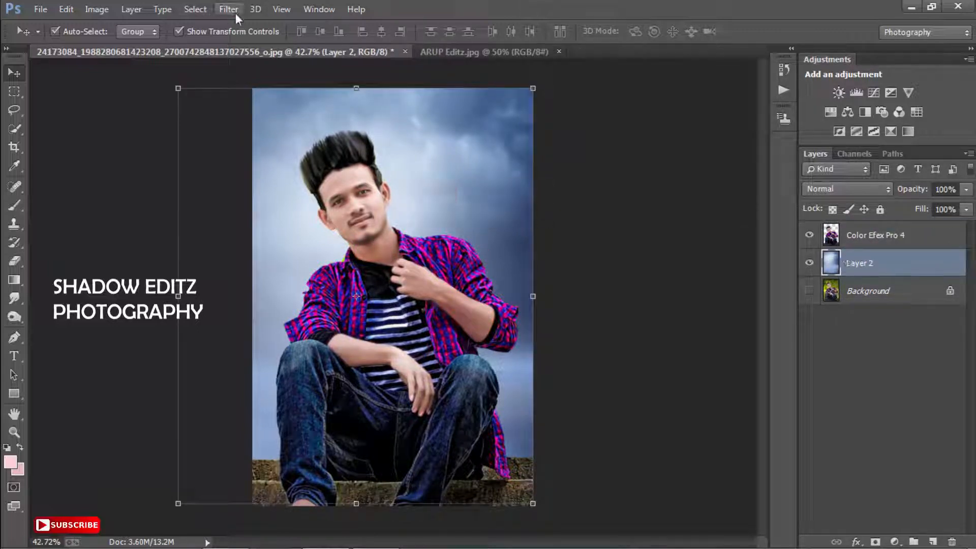
{"action": "left_click", "coordinate": [230, 9]}
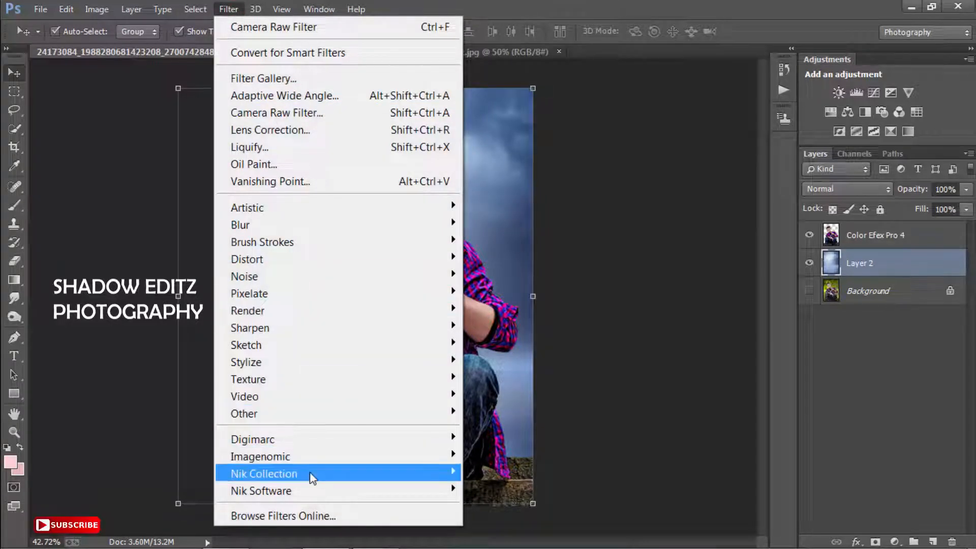
{"action": "mouse_move", "coordinate": [311, 473]}
{"action": "left_click", "coordinate": [508, 365]}
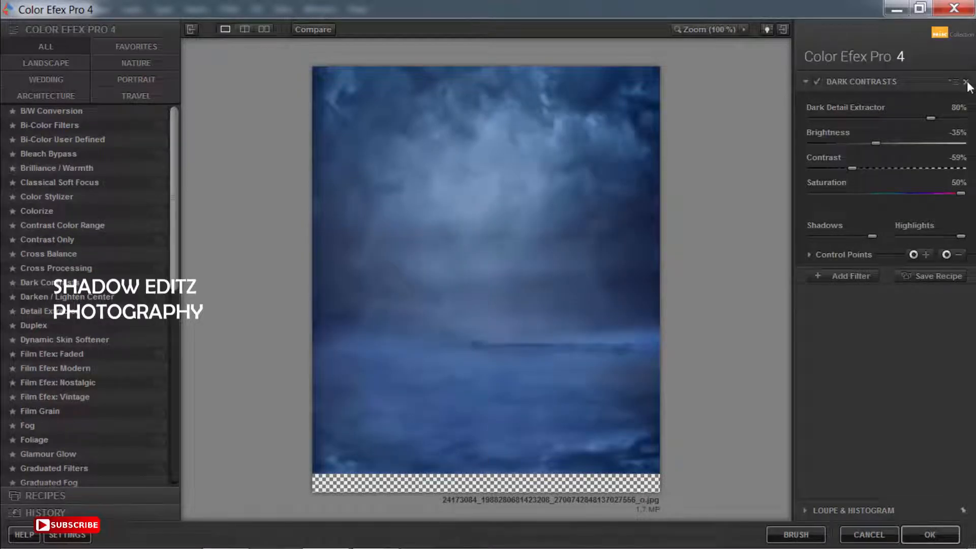
{"action": "left_click", "coordinate": [966, 82]}
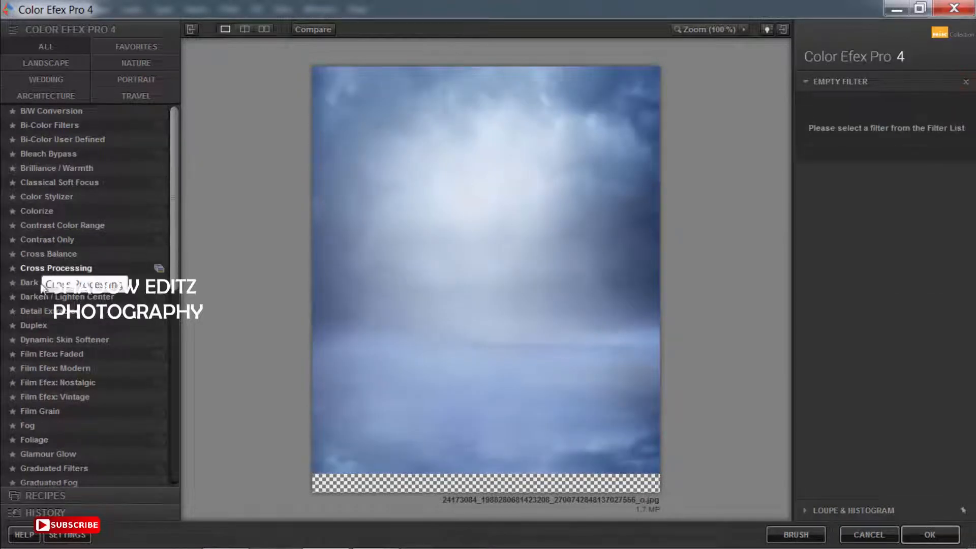
- Apply the Dark Contrasts filter to the sky with Dark Detail Extractor 84%, Contrast -69% and Saturation 30%
{"action": "left_click", "coordinate": [35, 283]}
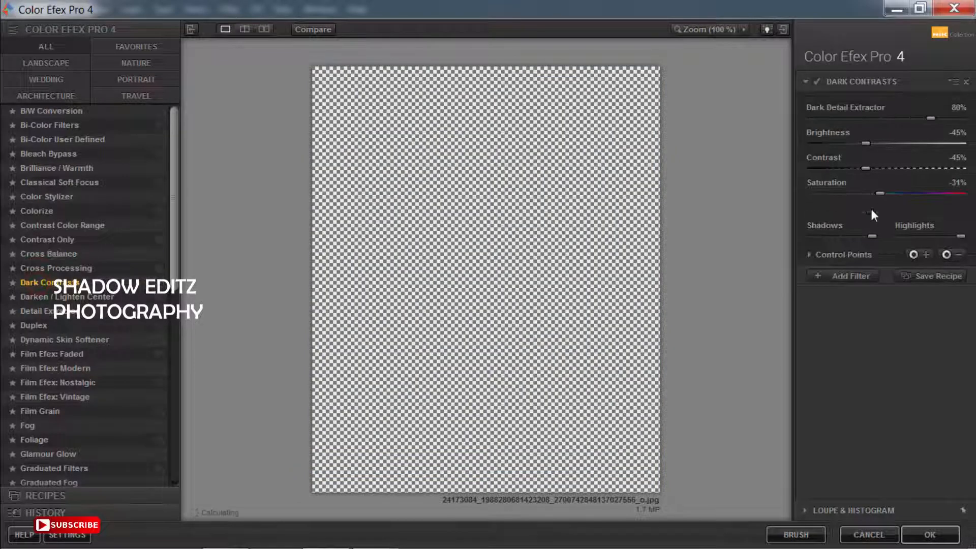
{"action": "left_click_drag", "start_coordinate": [881, 192], "coordinate": [936, 198]}
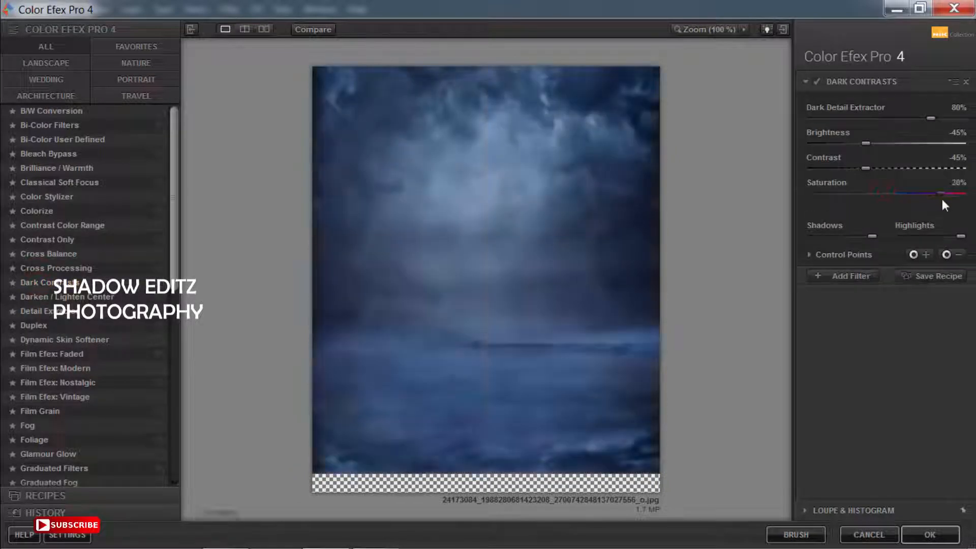
{"action": "left_click_drag", "start_coordinate": [867, 166], "coordinate": [843, 167]}
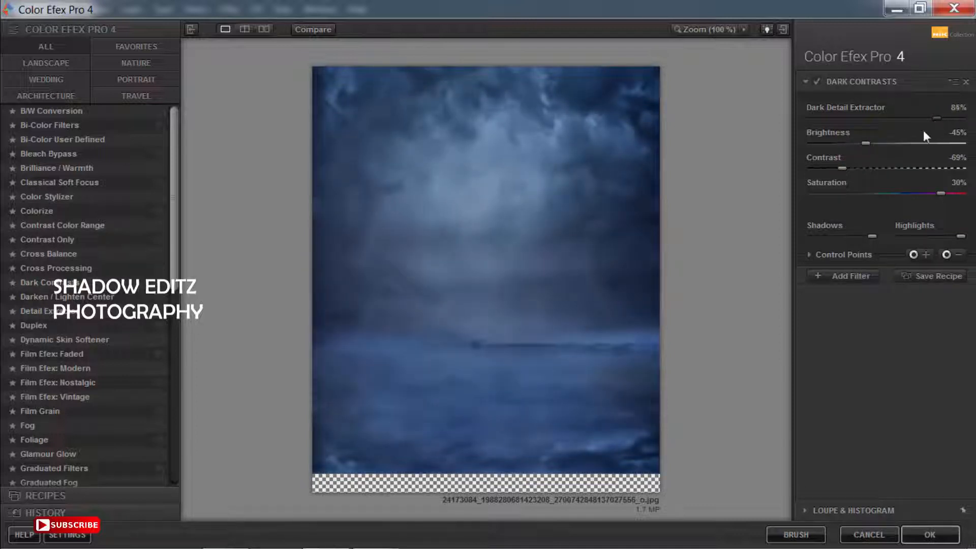
- Add a Contrast Color Range filter with Color 39°, Color Contrast 27%, Brightness 25%, Contrast 29% and slightly raised Shadows
{"action": "left_click", "coordinate": [826, 279]}
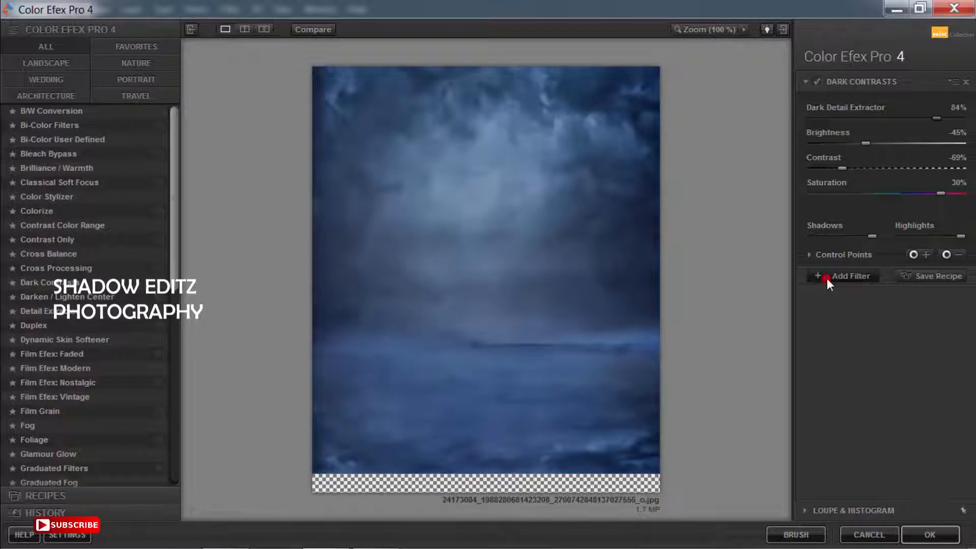
{"action": "left_click", "coordinate": [67, 227]}
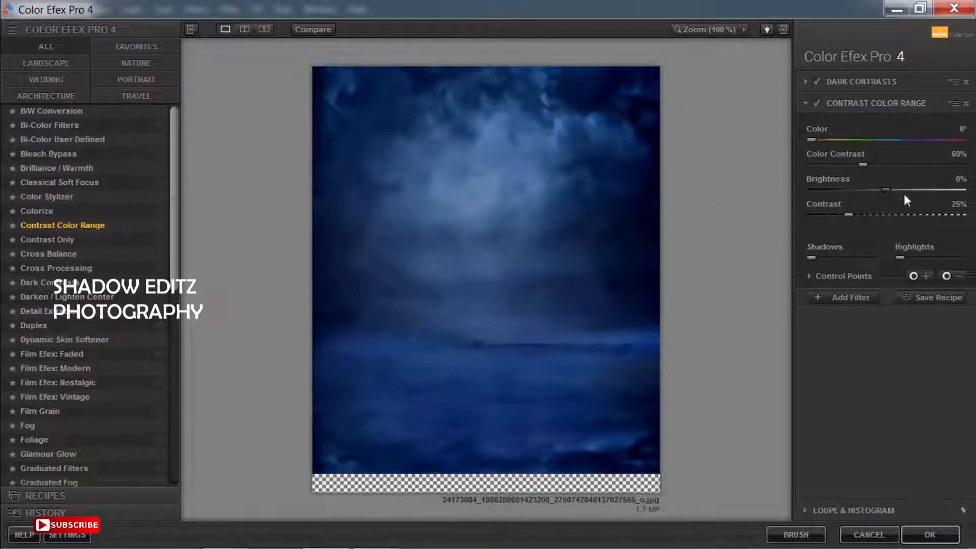
{"action": "left_click_drag", "start_coordinate": [887, 187], "coordinate": [907, 197]}
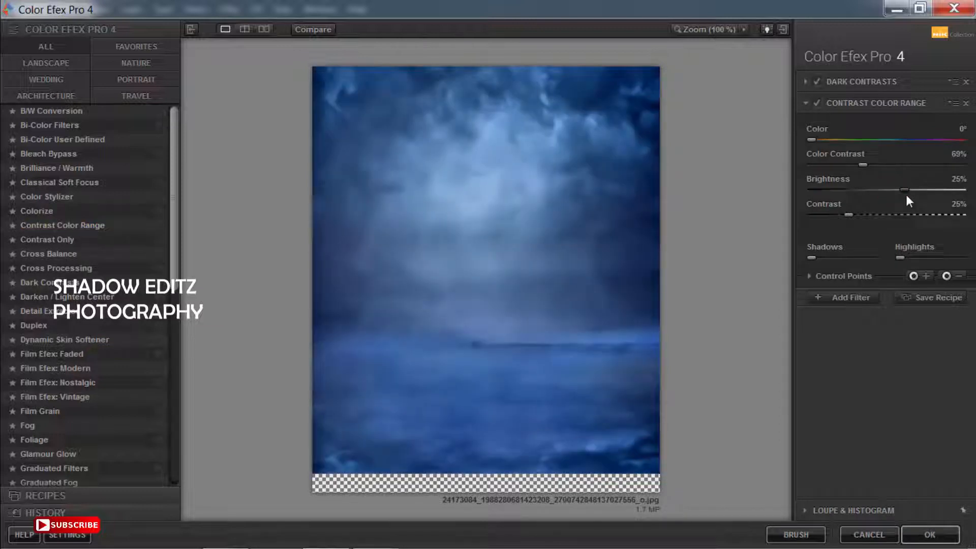
{"action": "left_click", "coordinate": [828, 140]}
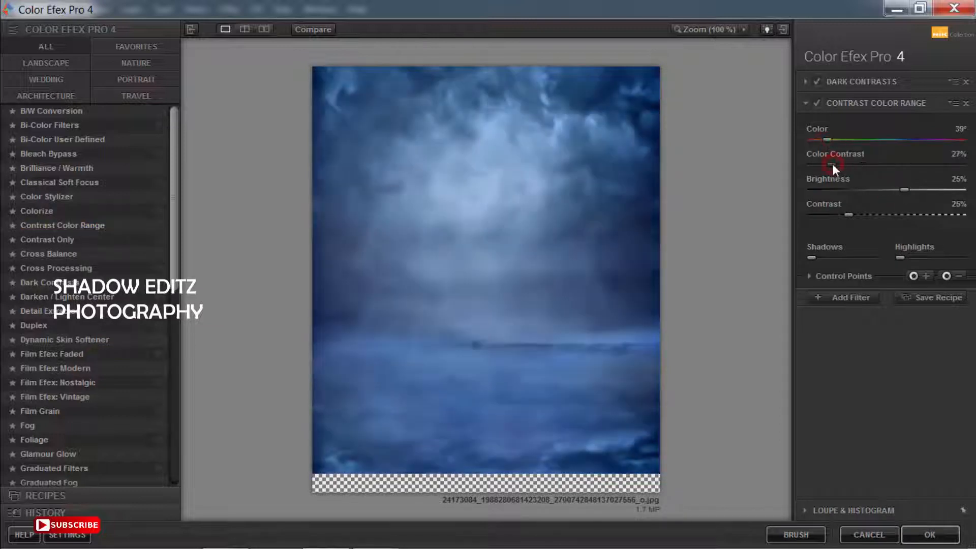
{"action": "left_click", "coordinate": [825, 256]}
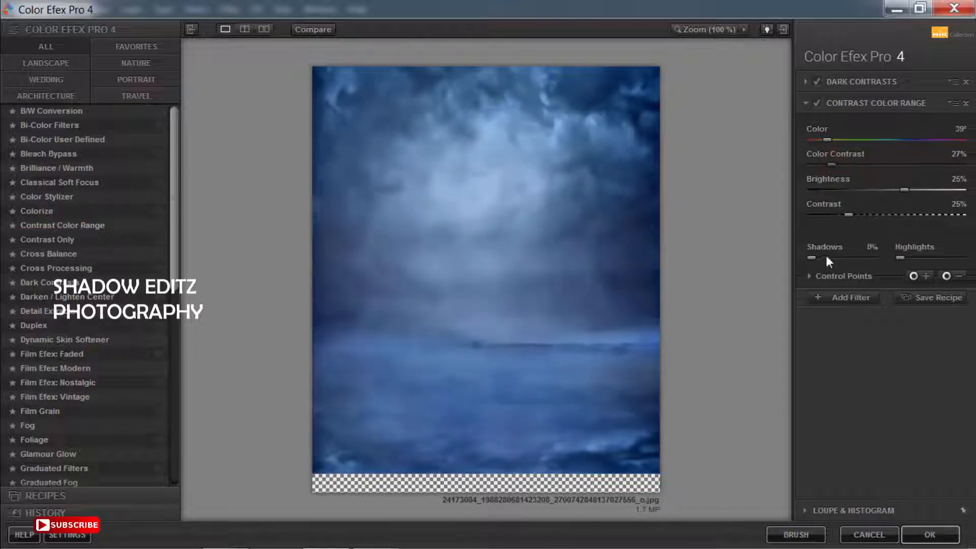
{"action": "left_click", "coordinate": [832, 215]}
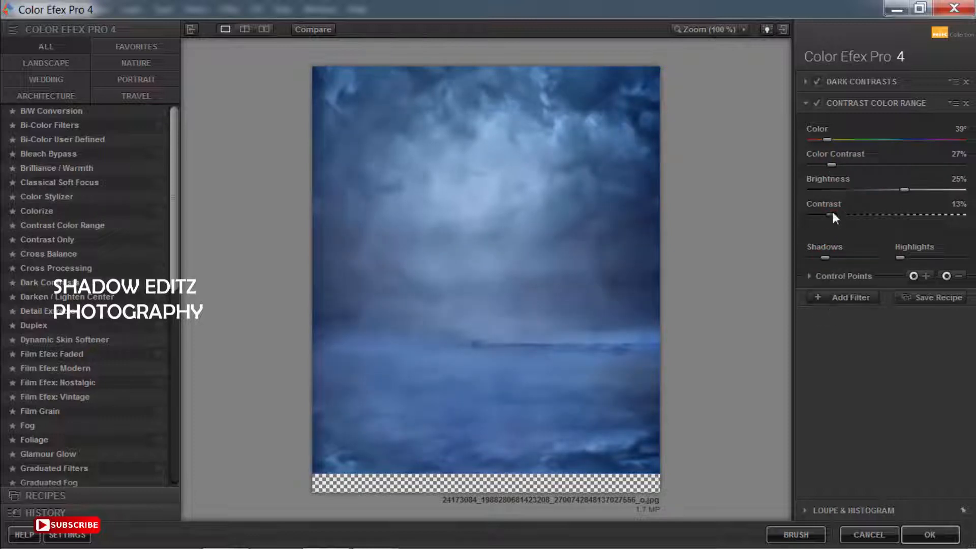
{"action": "left_click_drag", "start_coordinate": [832, 214], "coordinate": [856, 216]}
- Apply the Color Efex Pro 4 filters to the sky and merge the resulting layer with Layer 2
{"action": "left_click", "coordinate": [842, 296]}
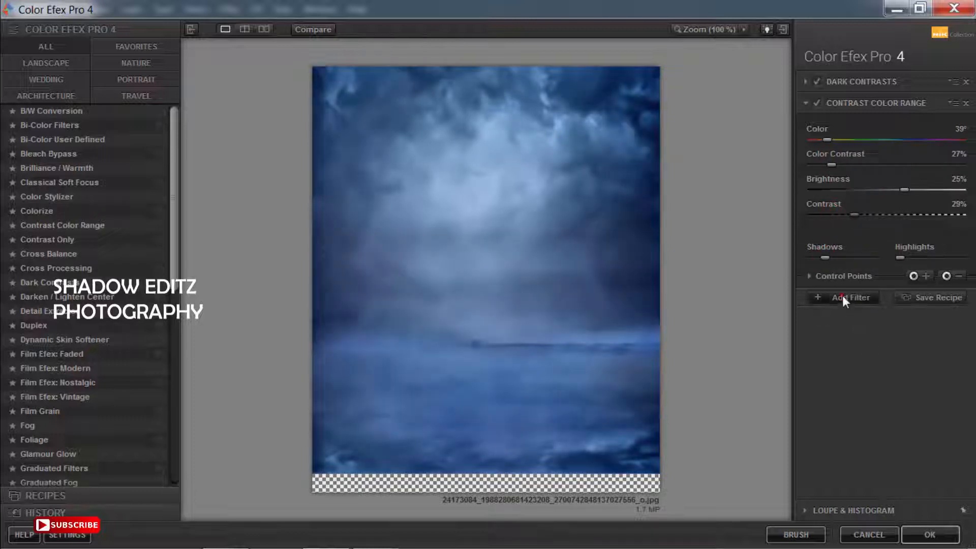
{"action": "left_click", "coordinate": [930, 534]}
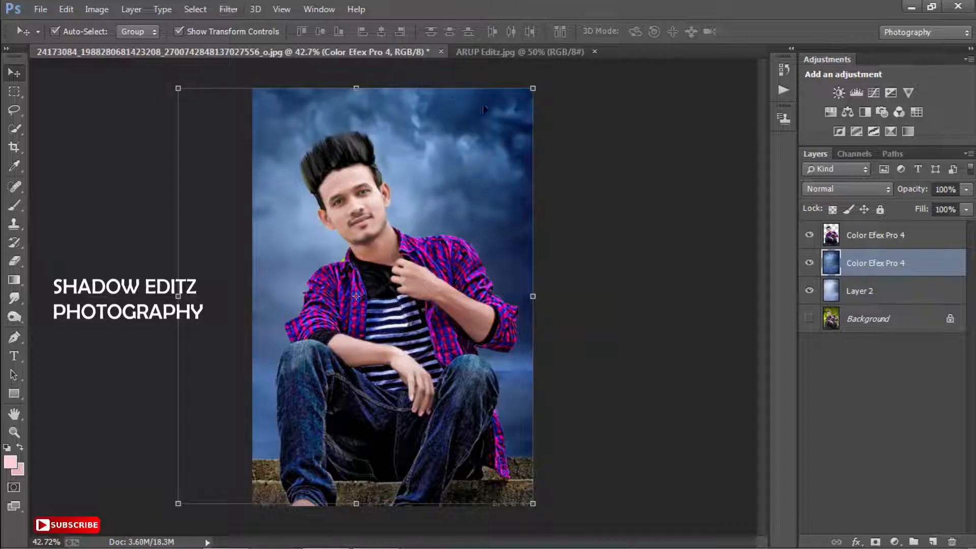
{"action": "left_click", "coordinate": [857, 291], "text": "shift"}
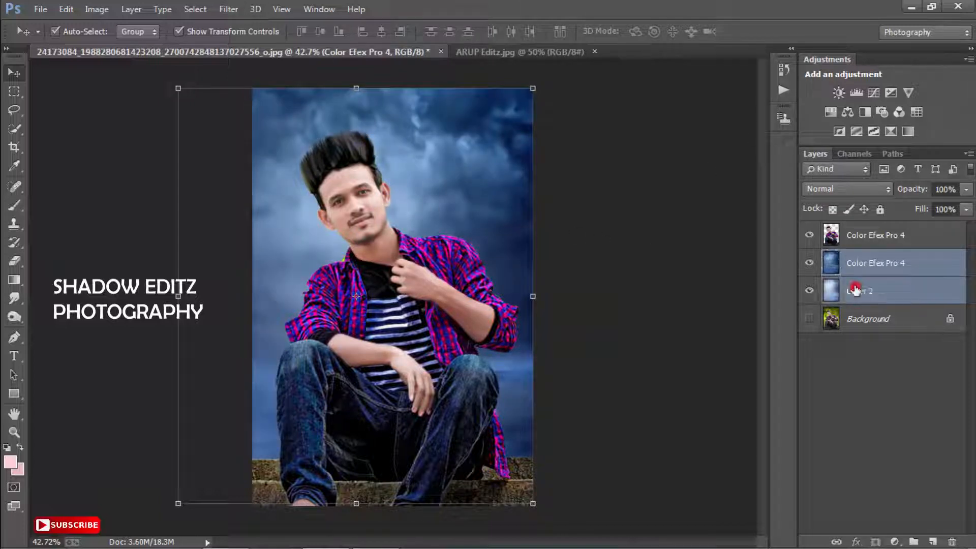
{"action": "key", "text": "ctrl+e"}
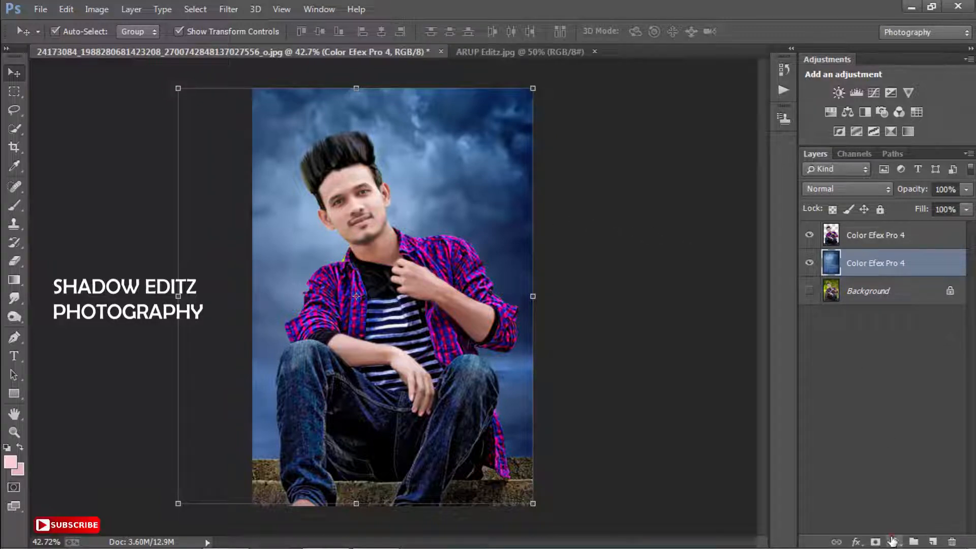
- Add a Levels adjustment above the sky layer with black input 4 and midtones 1.37
{"action": "left_click", "coordinate": [894, 541]}
{"action": "left_click", "coordinate": [865, 277]}
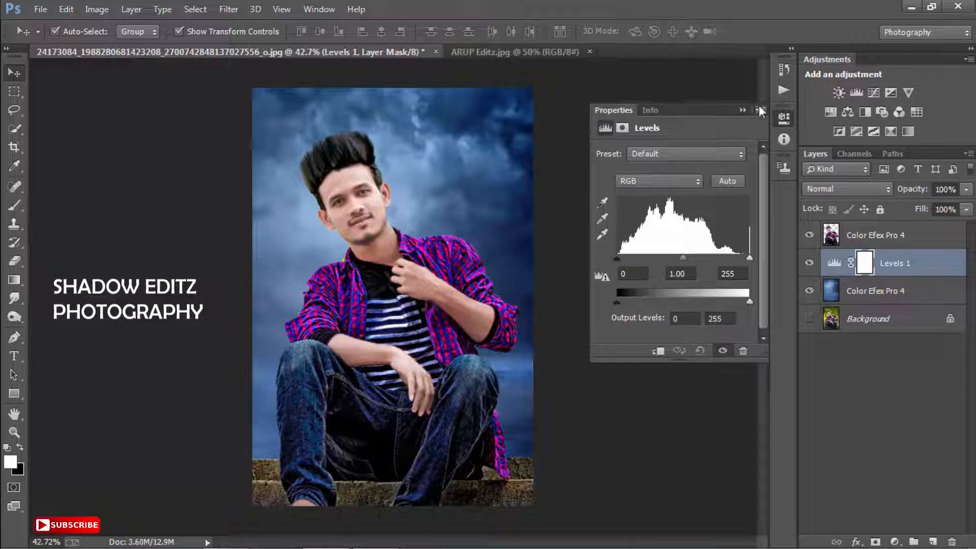
{"action": "left_click_drag", "start_coordinate": [682, 259], "coordinate": [618, 255]}
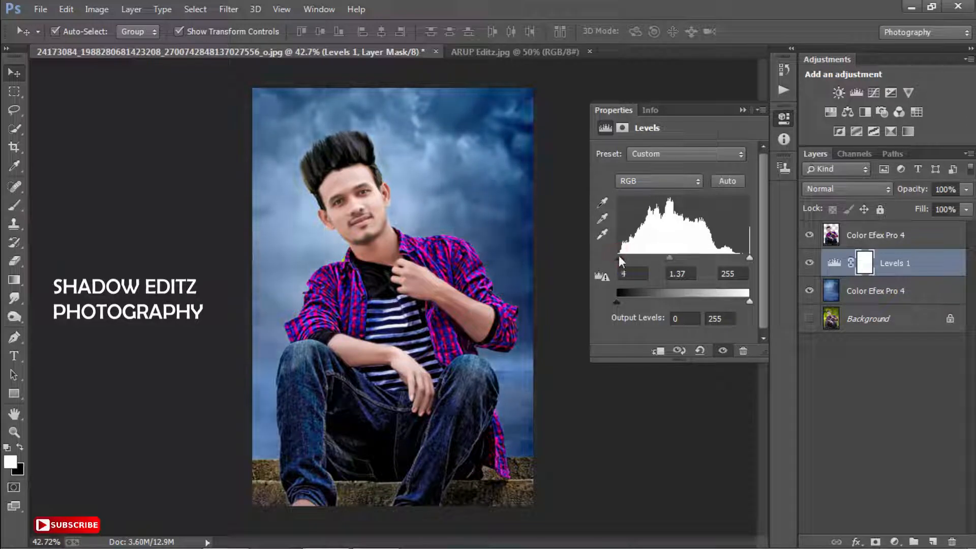
{"action": "left_click", "coordinate": [723, 350]}
{"action": "left_click", "coordinate": [742, 111]}
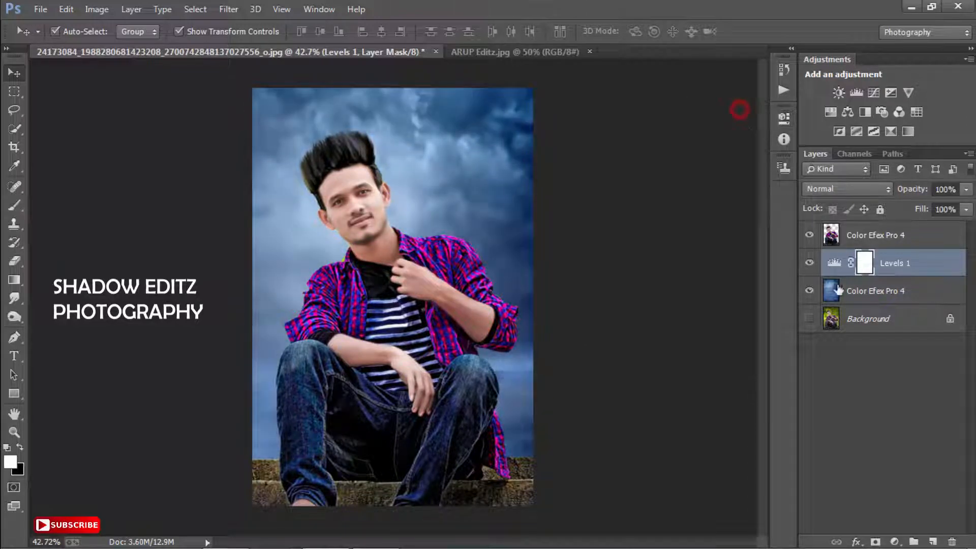
- Merge the Levels 1 adjustment with the Color Efex Pro 4 sky layer beneath it
{"action": "left_click", "coordinate": [865, 236], "text": "shift"}
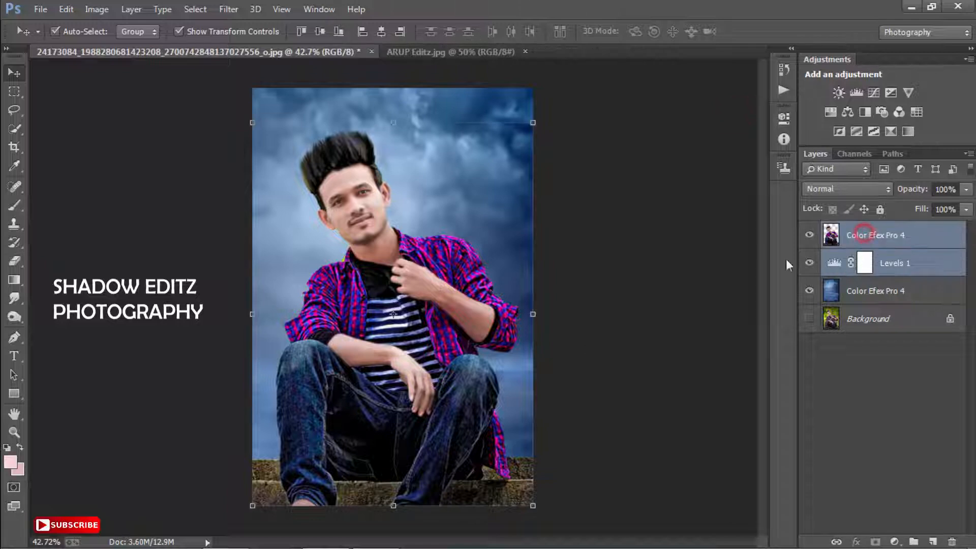
{"action": "left_click", "coordinate": [899, 259]}
{"action": "left_click", "coordinate": [865, 290], "text": "shift"}
{"action": "key", "text": "ctrl+e"}
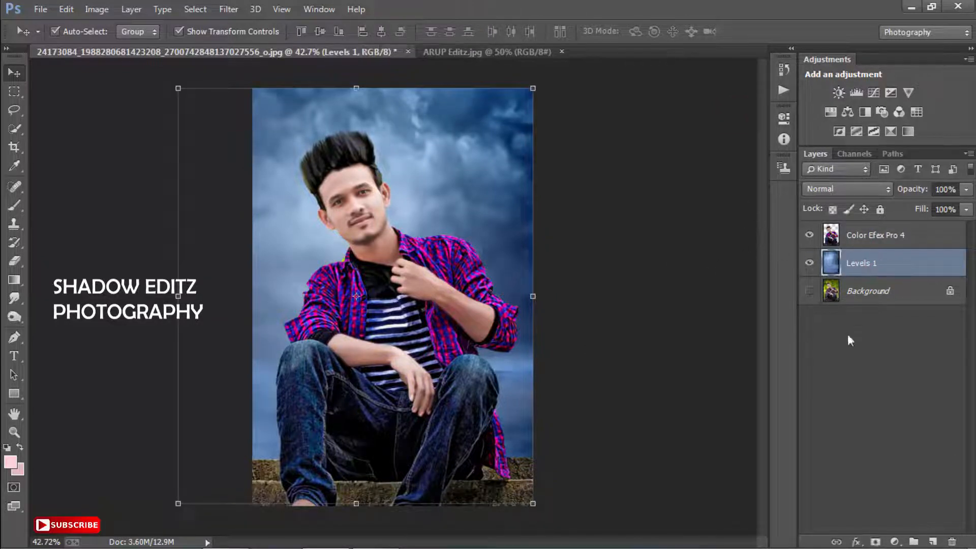
- Add a Curves adjustment clipped to the sky layer, moving the black point slightly inward and setting a point at input 168, output 174
{"action": "left_click", "coordinate": [892, 536]}
{"action": "left_click", "coordinate": [858, 288]}
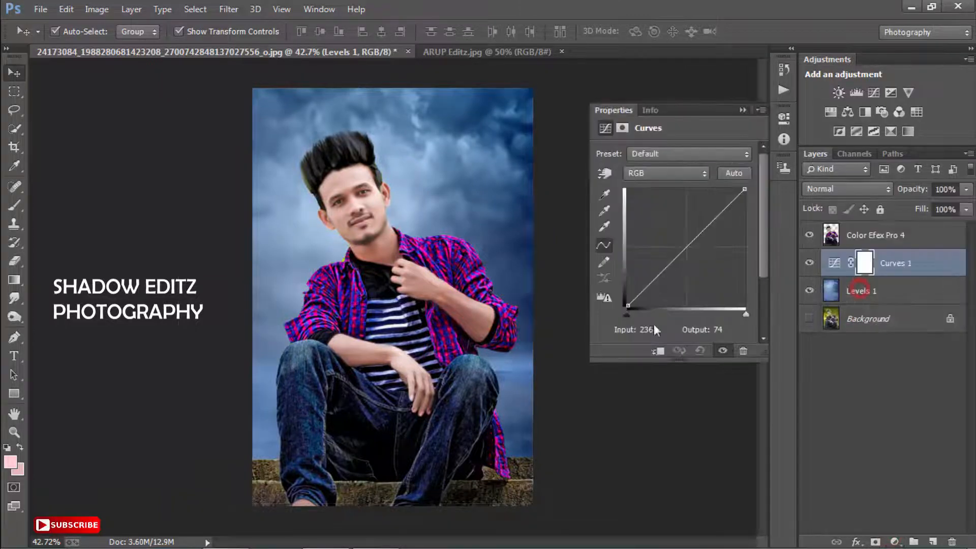
{"action": "left_click", "coordinate": [658, 350]}
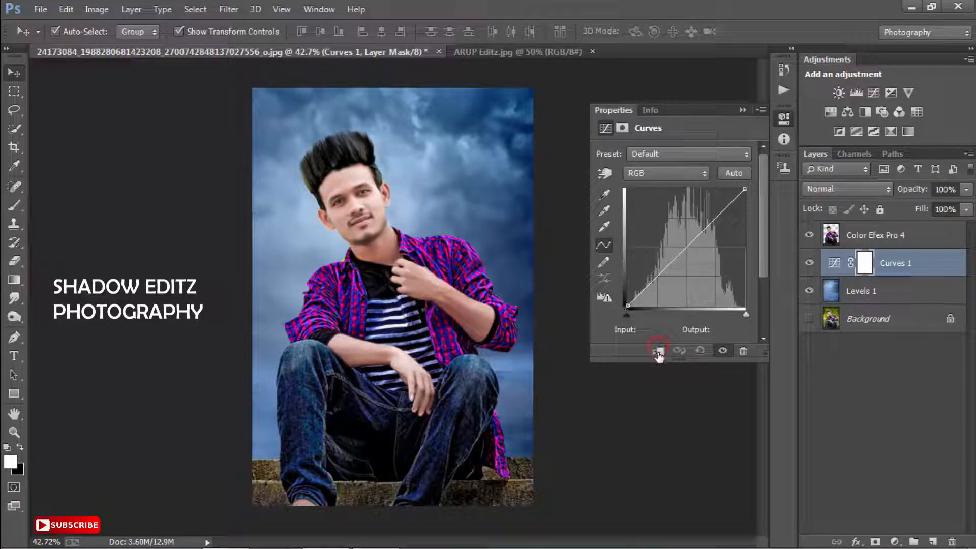
{"action": "left_click_drag", "start_coordinate": [629, 310], "coordinate": [632, 311]}
{"action": "left_click_drag", "start_coordinate": [714, 222], "coordinate": [705, 227]}
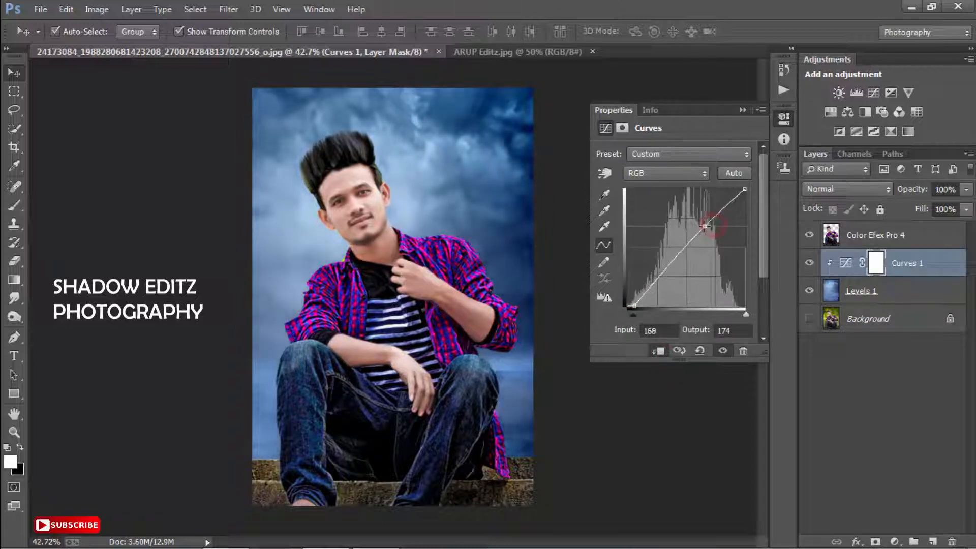
{"action": "left_click", "coordinate": [743, 109]}
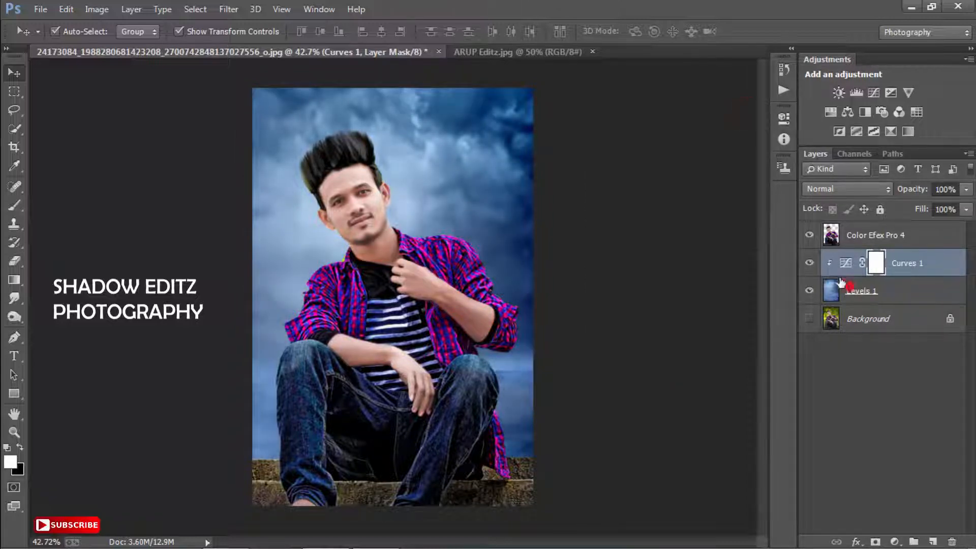
- Merge the Curves adjustment into the sky layer and crop to the canvas bounds, deleting the pixels outside
{"action": "left_click", "coordinate": [842, 283], "text": "shift"}
{"action": "key", "text": "ctrl+e"}
{"action": "key", "text": "c"}
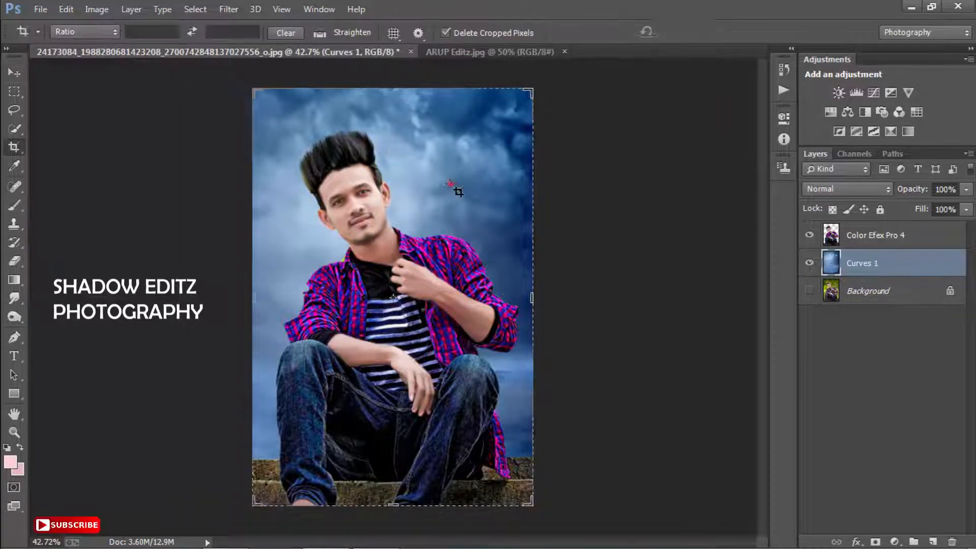
{"action": "left_click", "coordinate": [451, 184]}
{"action": "left_click", "coordinate": [690, 32]}
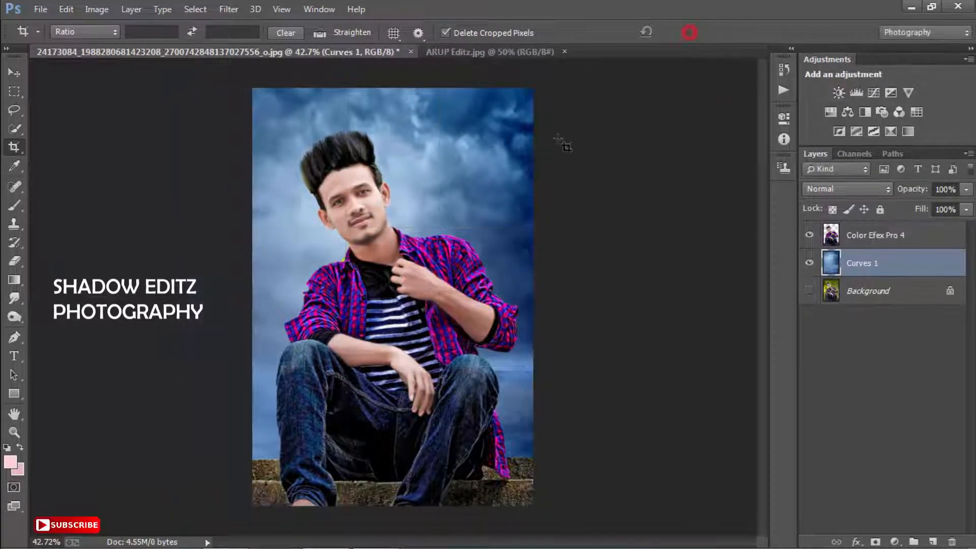
- Apply the Noiseware Professional noise reduction filter with its Default settings to the Curves 1 sky layer
{"action": "key", "text": "v"}
{"action": "left_click", "coordinate": [359, 237]}
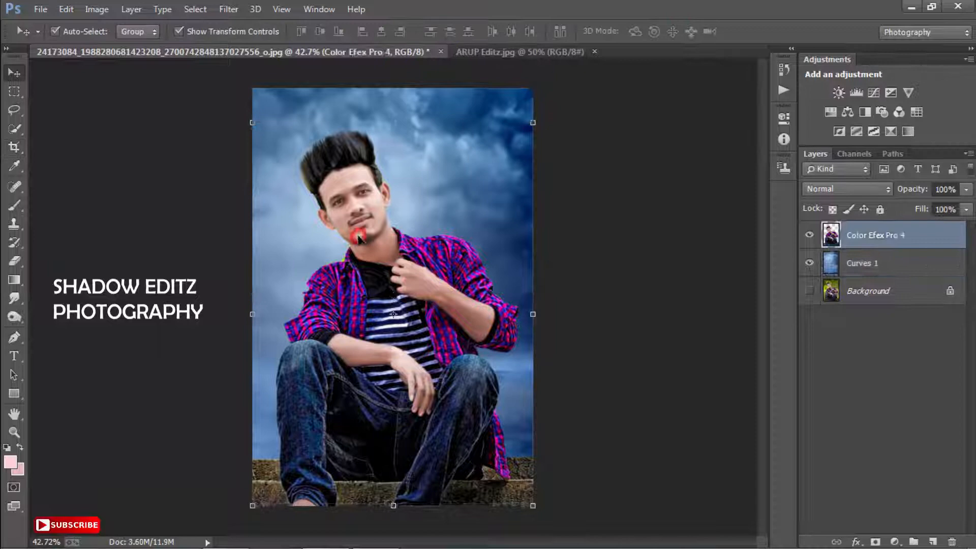
{"action": "left_click", "coordinate": [408, 172]}
{"action": "left_click", "coordinate": [229, 10]}
{"action": "mouse_move", "coordinate": [312, 455]}
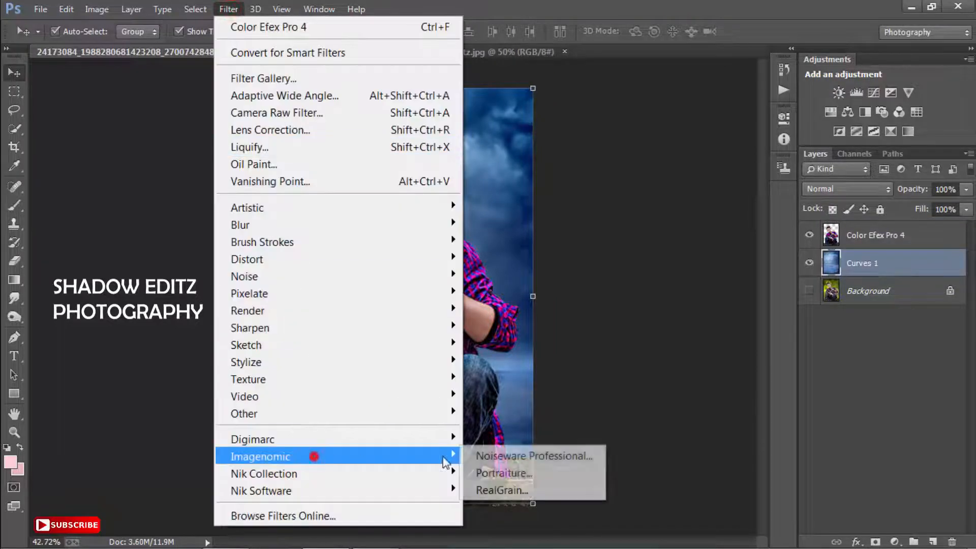
{"action": "left_click", "coordinate": [509, 456]}
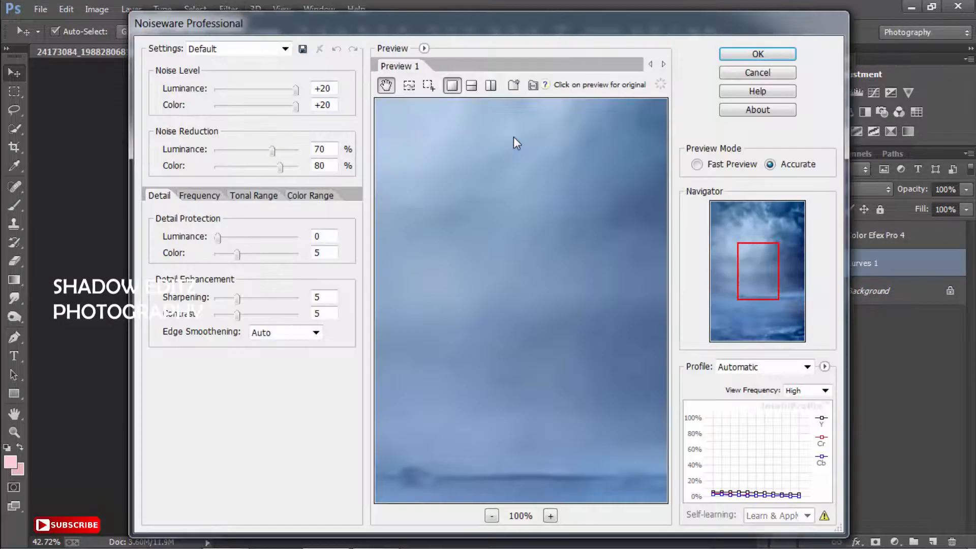
{"action": "key", "text": "Return"}
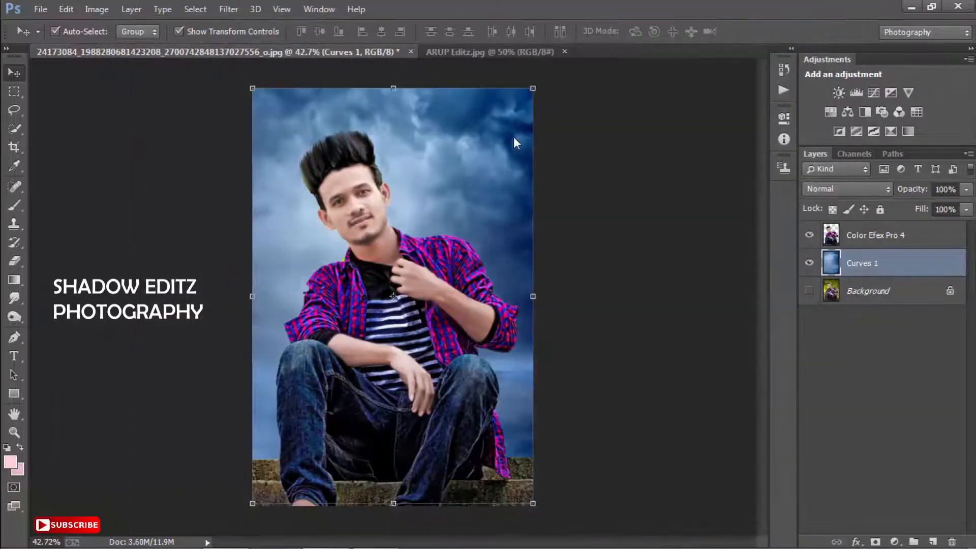
- Paint a sampled skin tone over the forehead on the portrait layer with a size 45 brush at 18% opacity
{"action": "left_click", "coordinate": [349, 229]}
{"action": "left_click_drag", "start_coordinate": [349, 185], "coordinate": [423, 236]}
{"action": "left_click_drag", "start_coordinate": [381, 204], "coordinate": [395, 206]}
{"action": "key", "text": "b"}
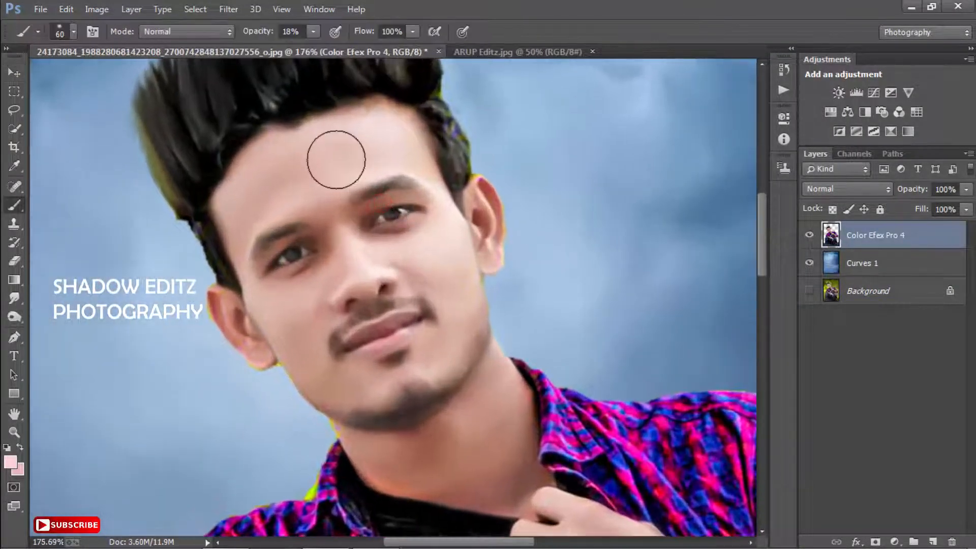
{"action": "left_click", "coordinate": [355, 184], "text": "alt"}
{"action": "key", "text": "bracketleft"}
{"action": "key", "text": "bracketleft"}
{"action": "left_click", "coordinate": [367, 155]}
{"action": "left_click", "coordinate": [287, 172]}
{"action": "left_click", "coordinate": [280, 173]}
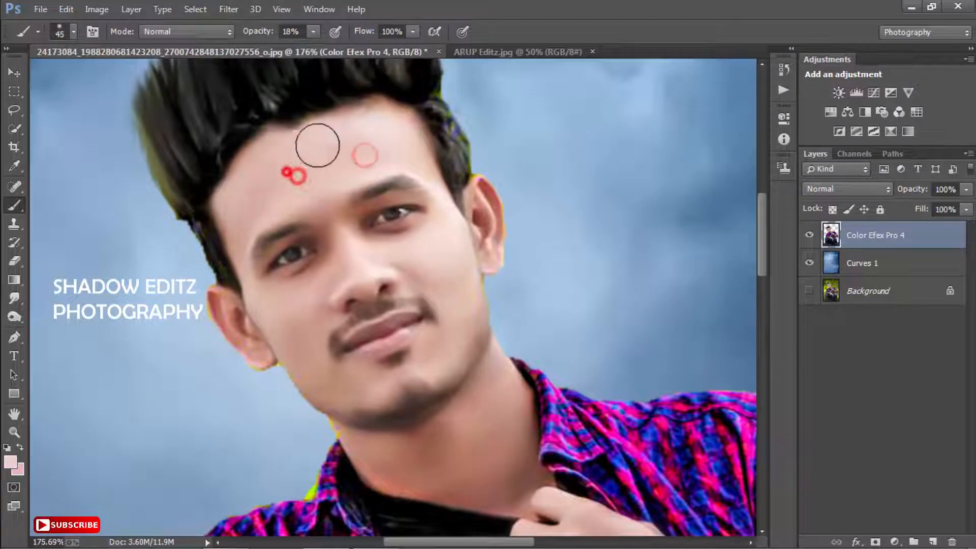
{"action": "left_click", "coordinate": [369, 127]}
{"action": "left_click", "coordinate": [380, 129]}
{"action": "left_click", "coordinate": [319, 155]}
{"action": "left_click", "coordinate": [320, 206]}
- Smooth the skin beside the nose and on the cheek, jaw and chin with a size 30 brush
{"action": "key", "text": "bracketleft"}
{"action": "key", "text": "bracketleft"}
{"action": "key", "text": "bracketleft"}
{"action": "left_click", "coordinate": [328, 277]}
{"action": "left_click", "coordinate": [312, 309]}
{"action": "left_click", "coordinate": [296, 301]}
{"action": "left_click", "coordinate": [290, 321]}
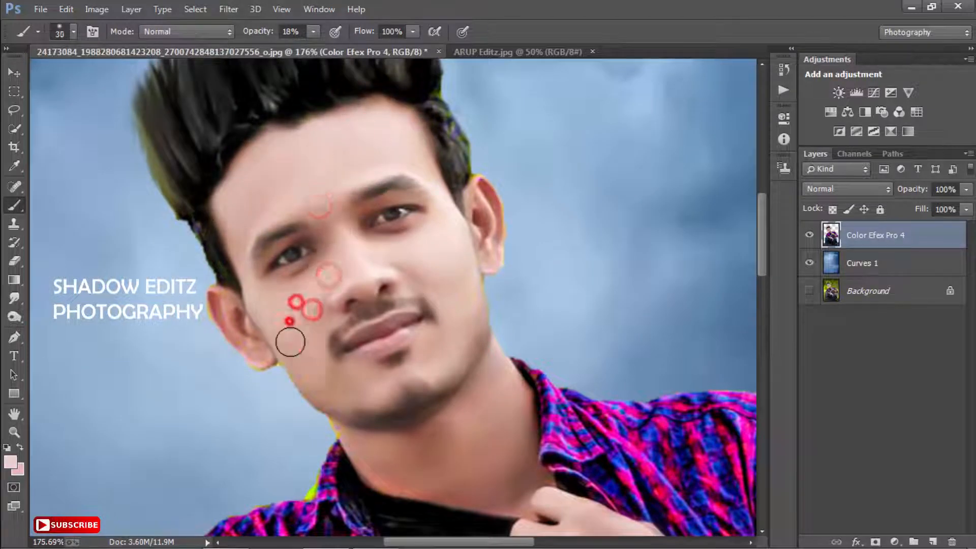
{"action": "left_click", "coordinate": [307, 375]}
{"action": "left_click", "coordinate": [344, 390]}
{"action": "left_click", "coordinate": [420, 351]}
- Brighten the skin under the eye and around the bridge of the nose with a size 20 brush
{"action": "key", "text": "bracketleft"}
{"action": "left_click", "coordinate": [399, 246]}
{"action": "left_click", "coordinate": [368, 231]}
{"action": "left_click", "coordinate": [366, 218]}
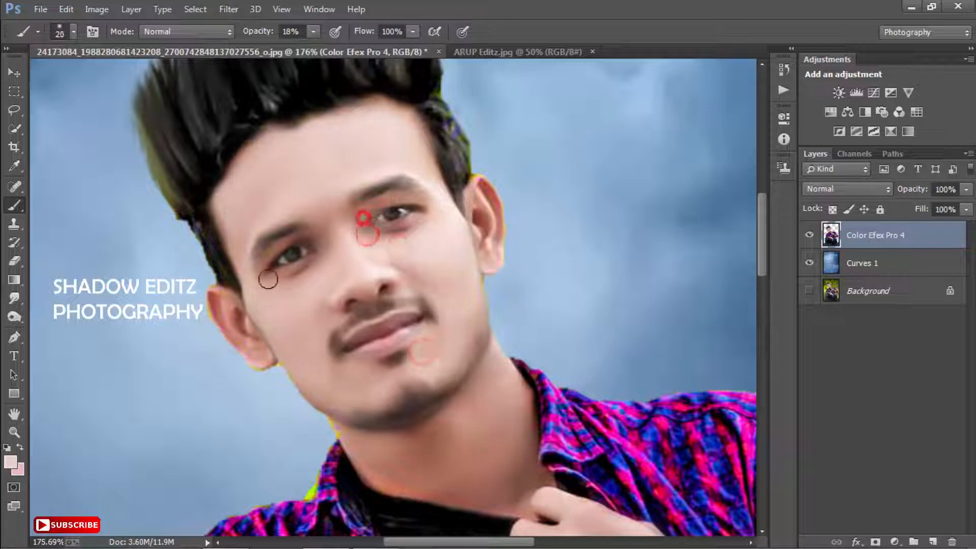
{"action": "left_click", "coordinate": [415, 249]}
{"action": "left_click", "coordinate": [399, 251]}
{"action": "left_click", "coordinate": [349, 232]}
- Even out the skin on the lower forehead, temple, eyebrow edge, ears and cheek with a size 25 brush
{"action": "left_click", "coordinate": [309, 190]}
{"action": "left_click", "coordinate": [249, 217]}
{"action": "left_click", "coordinate": [241, 252]}
{"action": "left_click", "coordinate": [377, 175]}
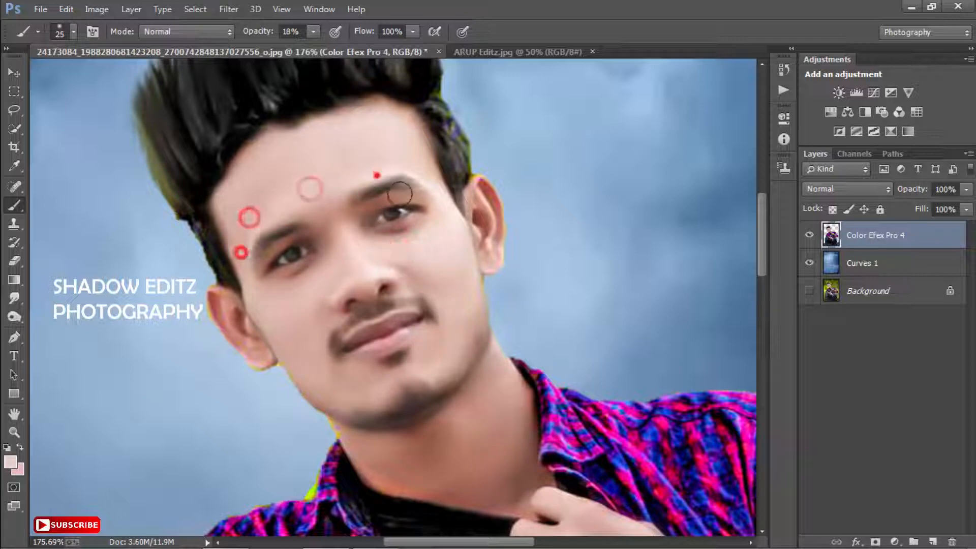
{"action": "left_click", "coordinate": [478, 242]}
{"action": "left_click", "coordinate": [296, 336]}
{"action": "left_click", "coordinate": [232, 308]}
{"action": "left_click", "coordinate": [300, 310]}
{"action": "left_click", "coordinate": [314, 296]}
- Sample a skin tone near the nose and paint it over the lower face and neck, enlarging the brush for the neck
{"action": "left_click", "coordinate": [375, 267], "text": "alt"}
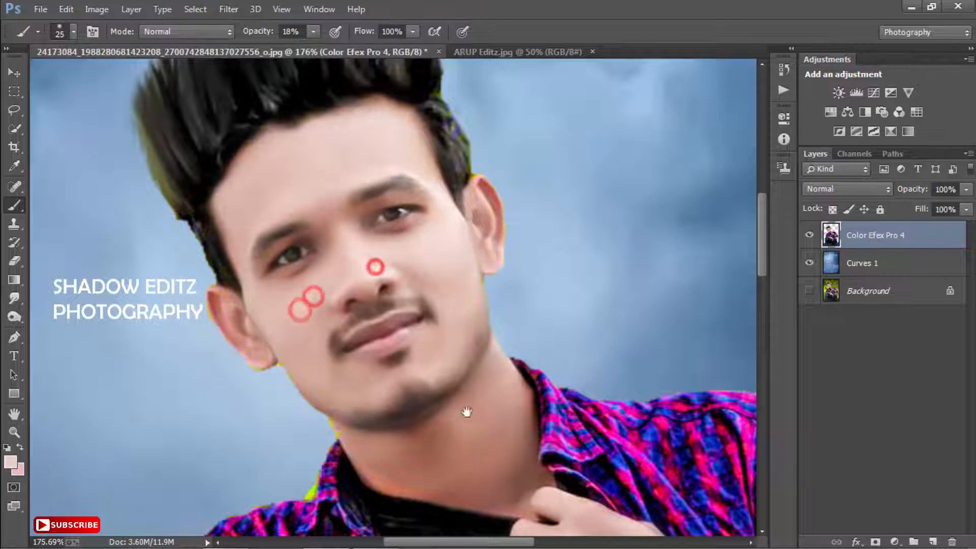
{"action": "left_click_drag", "start_coordinate": [456, 373], "coordinate": [451, 341]}
{"action": "left_click", "coordinate": [438, 282]}
{"action": "left_click_drag", "start_coordinate": [438, 282], "coordinate": [435, 249]}
{"action": "key", "text": "bracketright"}
{"action": "key", "text": "bracketright"}
{"action": "key", "text": "bracketright"}
{"action": "left_click", "coordinate": [488, 349]}
{"action": "left_click", "coordinate": [456, 414]}
- Outline the hair with the Lasso tool, extend the selection above it, and copy the selected hair to a new layer
{"action": "key", "text": "ctrl+0"}
{"action": "left_click_drag", "start_coordinate": [370, 221], "coordinate": [428, 224]}
{"action": "left_click", "coordinate": [431, 241]}
{"action": "key", "text": "l"}
{"action": "mouse_move", "coordinate": [536, 254]}
{"action": "left_mouse_down"}
{"action": "mouse_move", "coordinate": [471, 181]}
{"action": "mouse_move", "coordinate": [415, 171]}
{"action": "mouse_move", "coordinate": [356, 188]}
{"action": "mouse_move", "coordinate": [285, 237]}
{"action": "mouse_move", "coordinate": [264, 325]}
{"action": "mouse_move", "coordinate": [280, 379]}
{"action": "mouse_move", "coordinate": [225, 356]}
{"action": "mouse_move", "coordinate": [136, 227]}
{"action": "mouse_move", "coordinate": [202, 65]}
{"action": "left_mouse_up"}
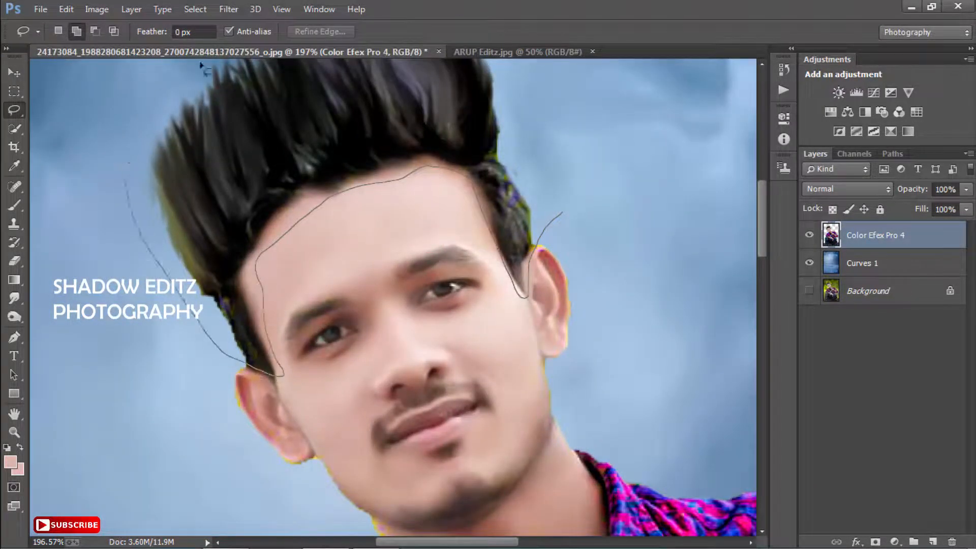
{"action": "left_click_drag", "start_coordinate": [579, 218], "coordinate": [577, 224]}
{"action": "key", "text": "ctrl+1"}
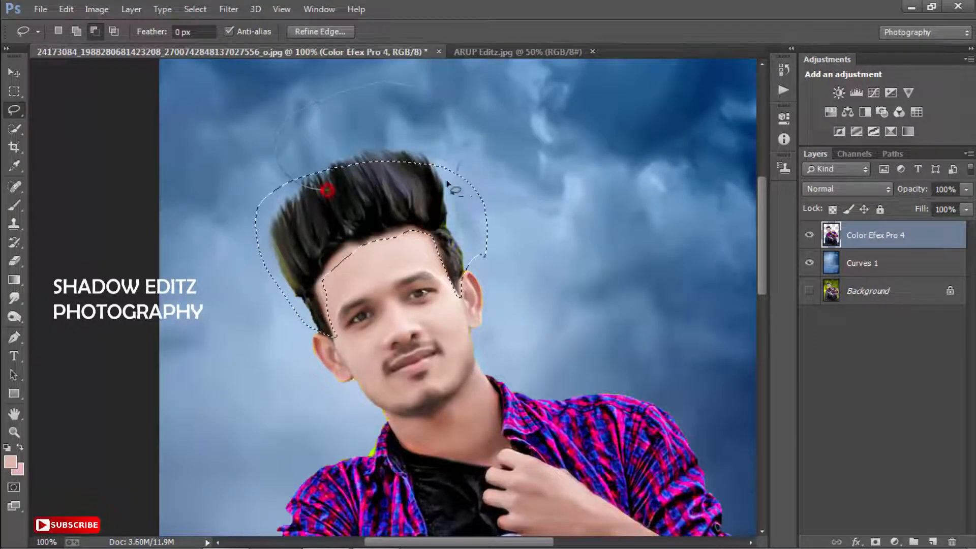
{"action": "mouse_move", "coordinate": [343, 120]}
{"action": "left_mouse_down"}
{"action": "mouse_move", "coordinate": [378, 210]}
{"action": "mouse_move", "coordinate": [428, 121]}
{"action": "left_mouse_up"}
{"action": "right_click", "coordinate": [385, 169]}
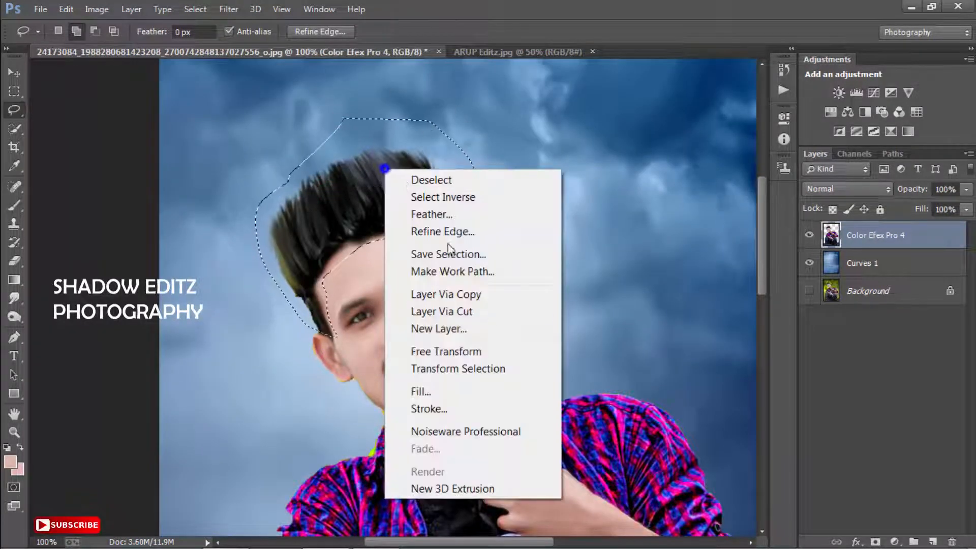
{"action": "left_click", "coordinate": [457, 292]}
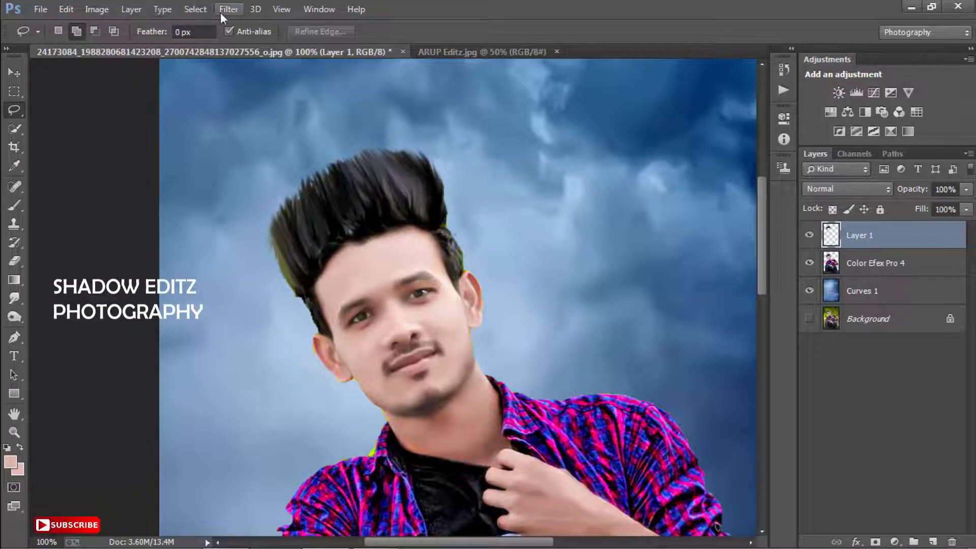
- Start the Oil Paint filter on the copied hair layer and set its Shine to 0.05
{"action": "left_click", "coordinate": [223, 10]}
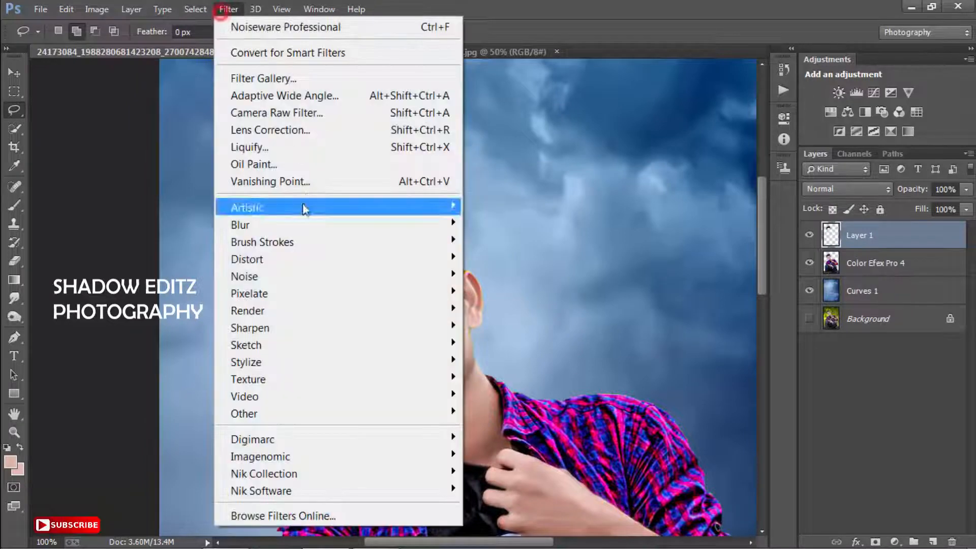
{"action": "left_click", "coordinate": [301, 163]}
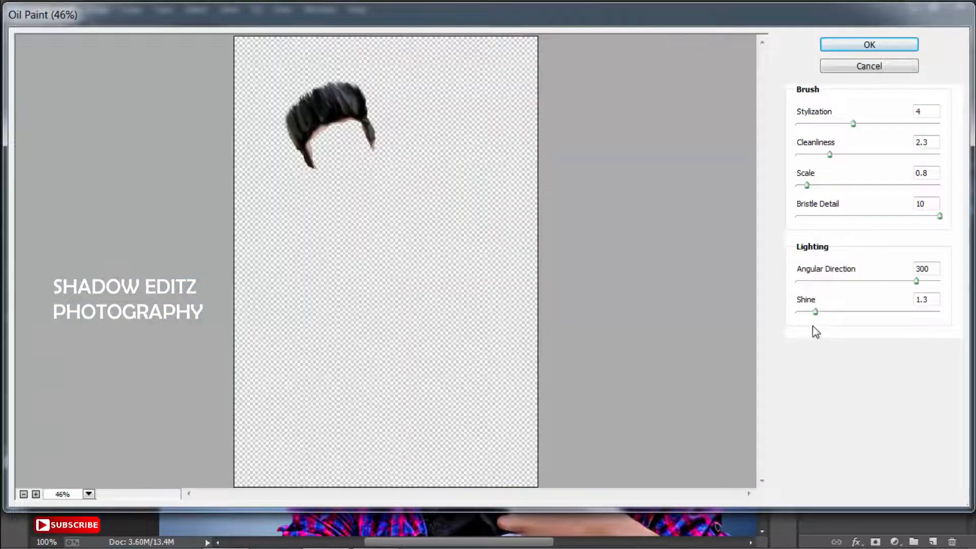
{"action": "left_click", "coordinate": [798, 313]}
{"action": "left_click", "coordinate": [298, 116], "text": "ctrl"}
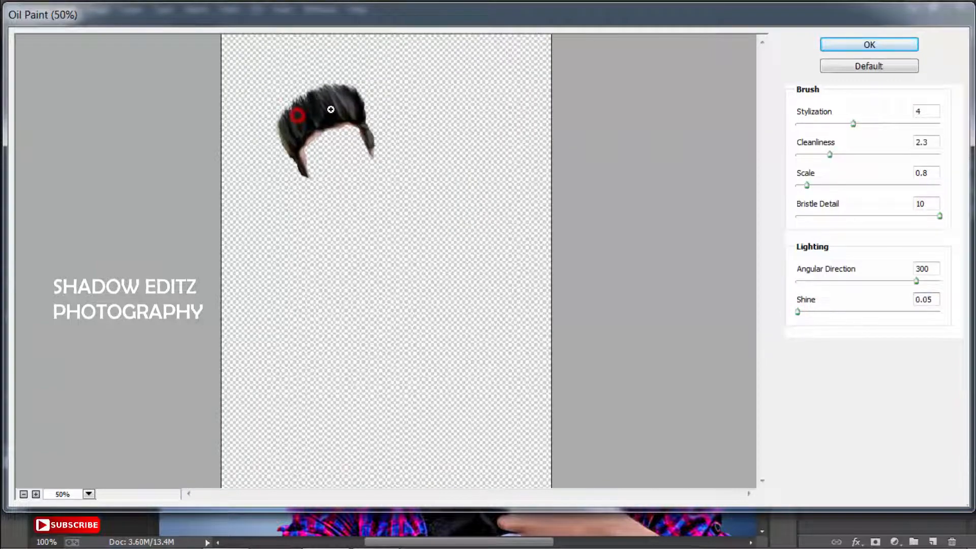
{"action": "left_click", "coordinate": [330, 109], "text": "ctrl"}
{"action": "left_click", "coordinate": [312, 129], "text": "ctrl"}
{"action": "left_click", "coordinate": [315, 171], "text": "ctrl"}
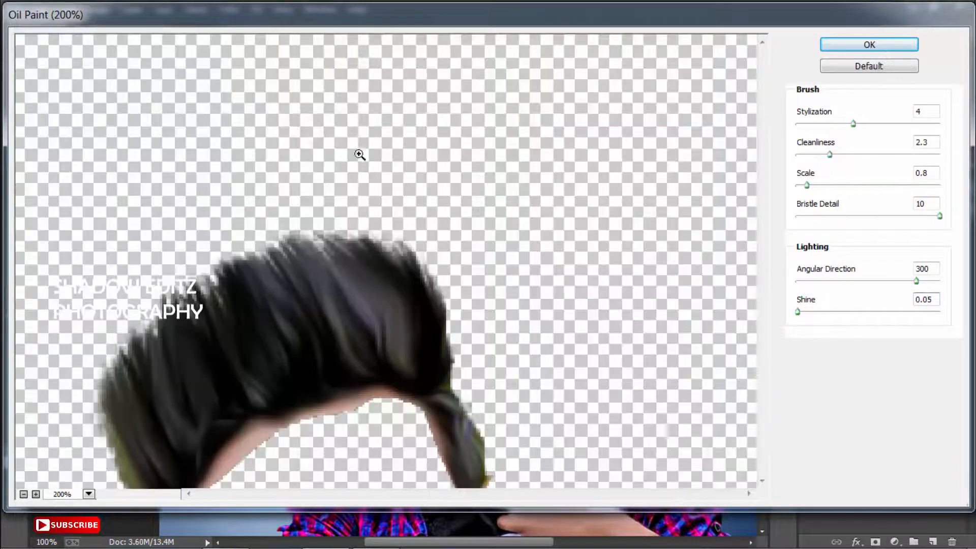
{"action": "left_click_drag", "start_coordinate": [340, 270], "coordinate": [376, 201]}
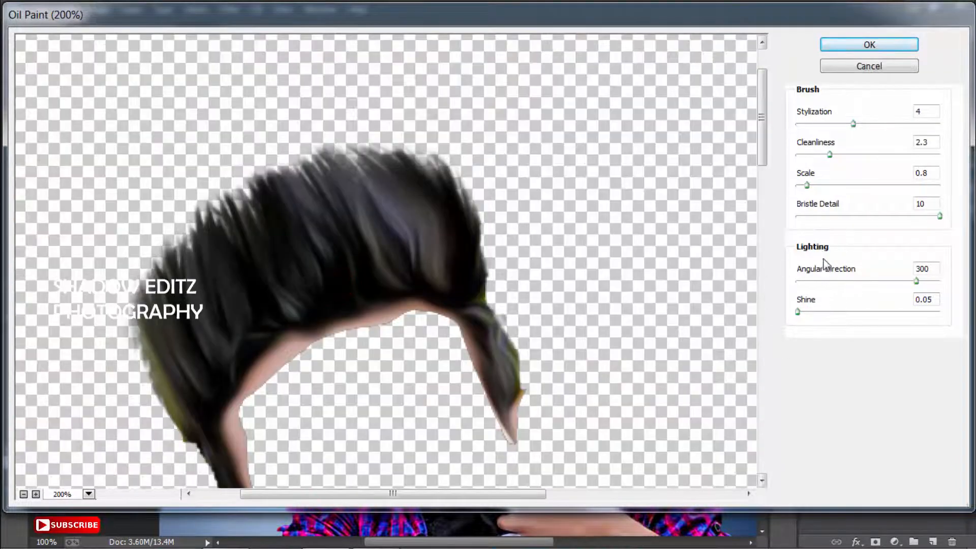
- Set Oil Paint's Angular Direction and Bristle Detail to 0 and Scale to 0.1, adjust Cleanliness, and apply the filter
{"action": "left_click_drag", "start_coordinate": [804, 280], "coordinate": [797, 280]}
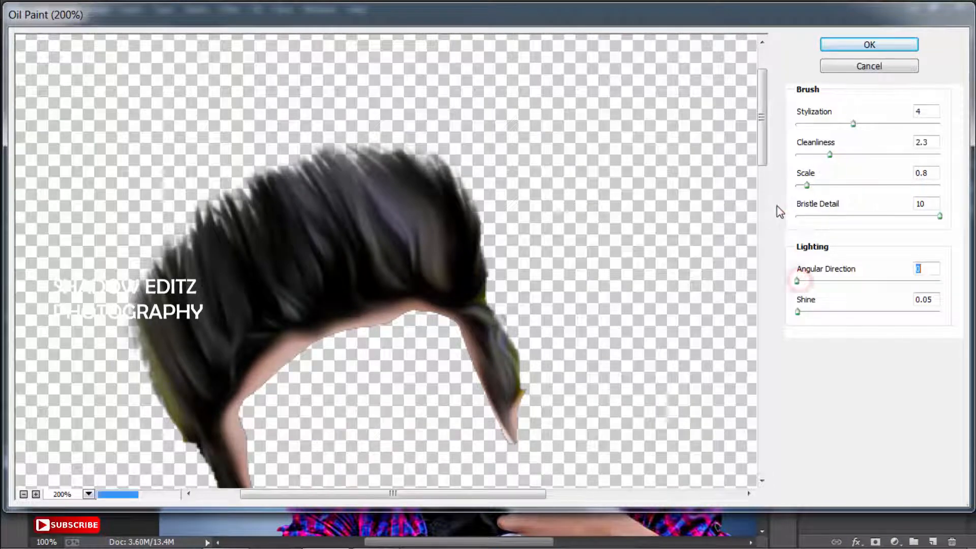
{"action": "left_click", "coordinate": [797, 215]}
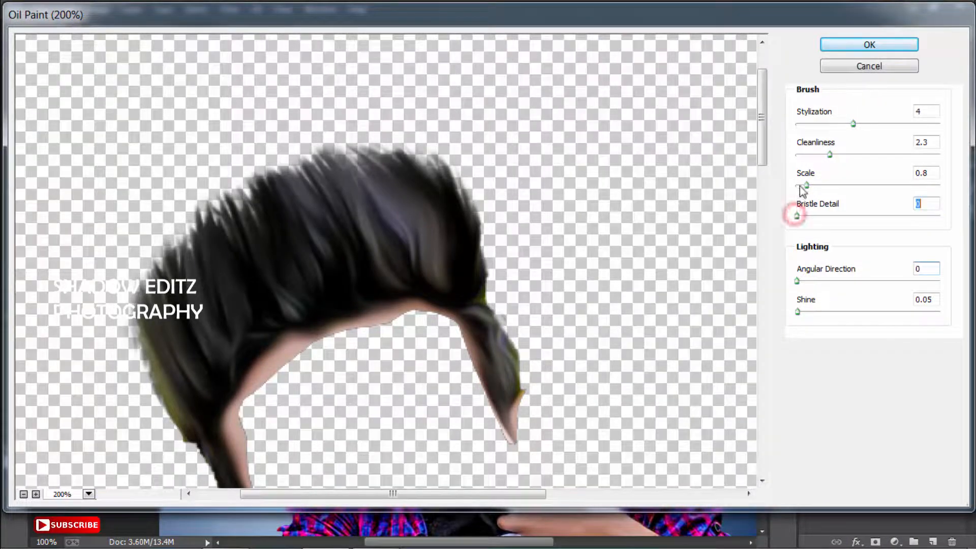
{"action": "left_click_drag", "start_coordinate": [801, 186], "coordinate": [794, 187]}
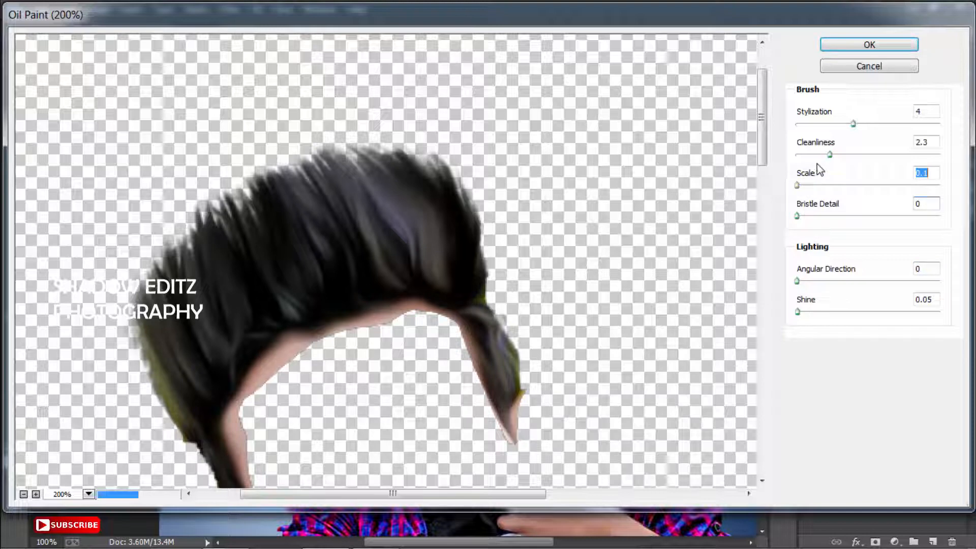
{"action": "left_click", "coordinate": [843, 153]}
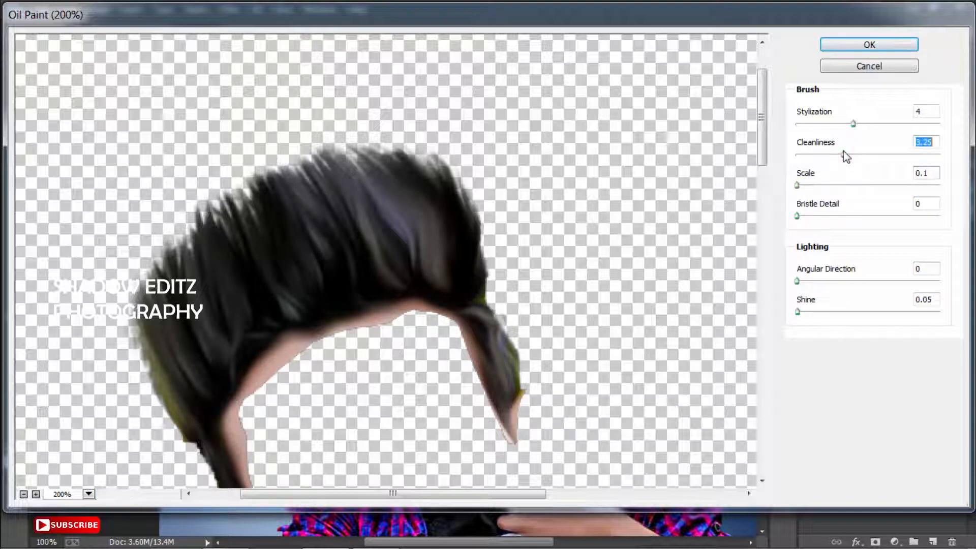
{"action": "left_click_drag", "start_coordinate": [824, 158], "coordinate": [820, 156]}
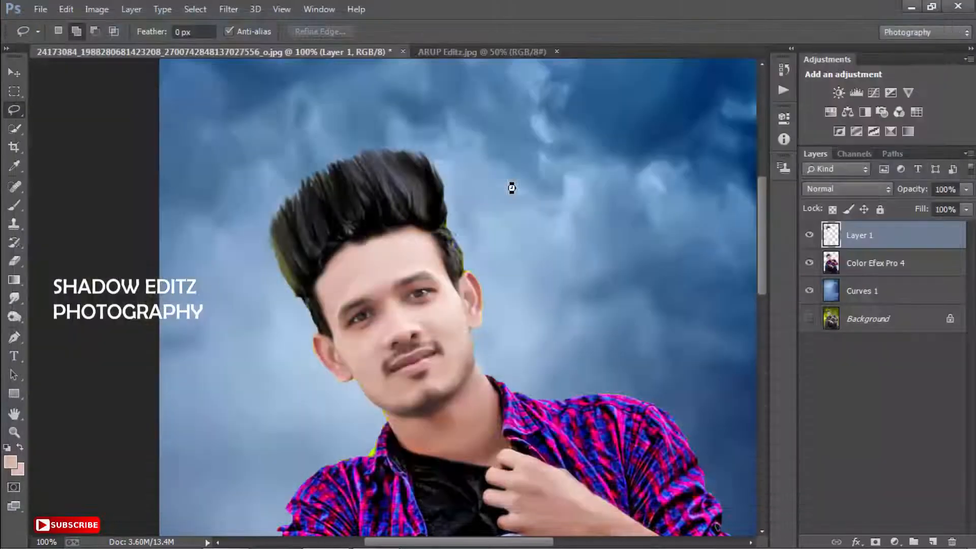
{"action": "key", "text": "ctrl+minus"}
{"action": "key", "text": "ctrl+minus"}
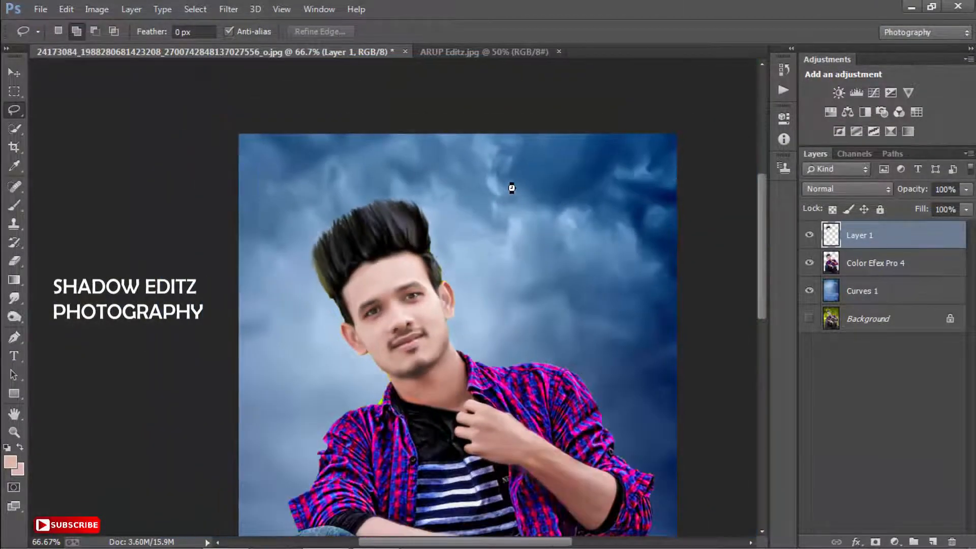
{"action": "key", "text": "ctrl+minus"}
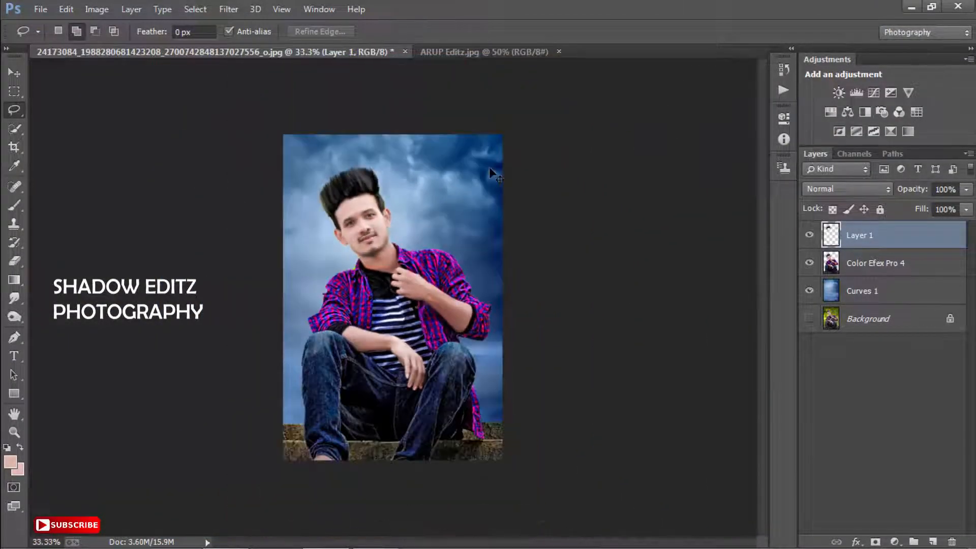
- Erase the forehead and temple skin from the hair layer with a size 20 eraser and merge it with the portrait layer
{"action": "left_click_drag", "start_coordinate": [386, 201], "coordinate": [444, 214]}
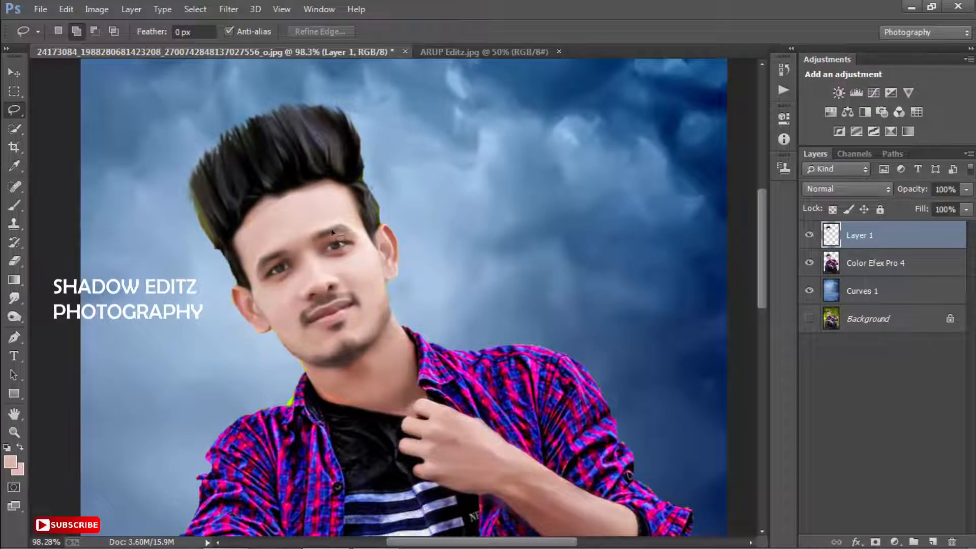
{"action": "key", "text": "b"}
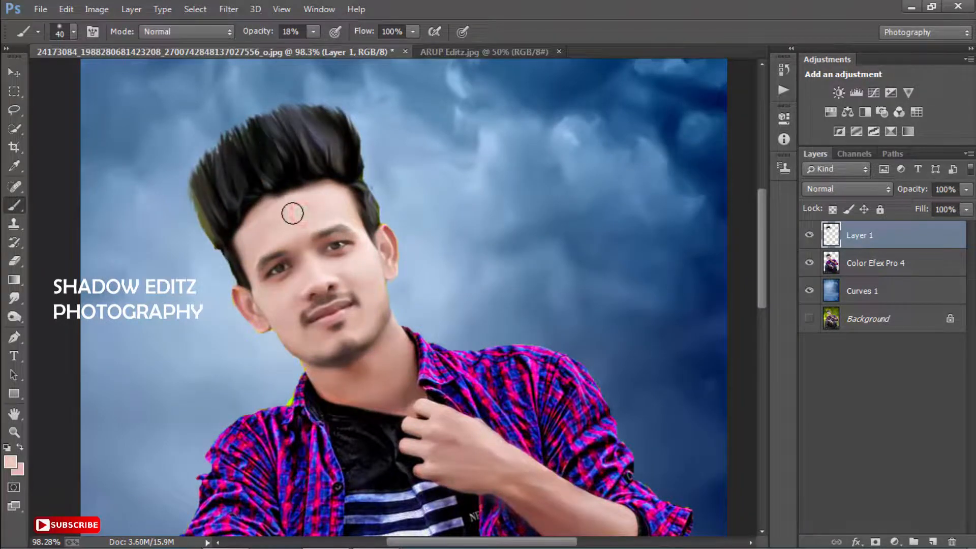
{"action": "scroll", "coordinate": [315, 241], "scroll_direction": "up", "scroll_amount": 4}
{"action": "key", "text": "v"}
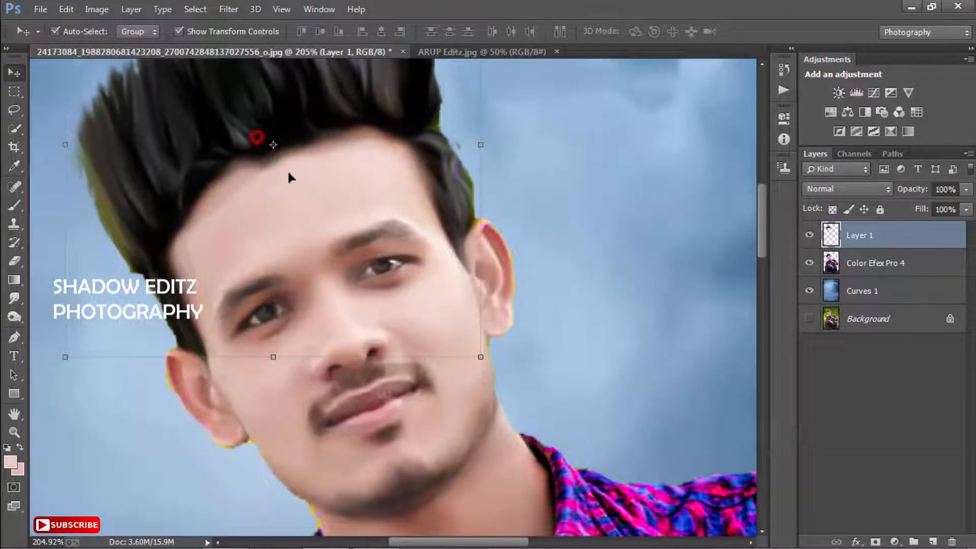
{"action": "key", "text": "e"}
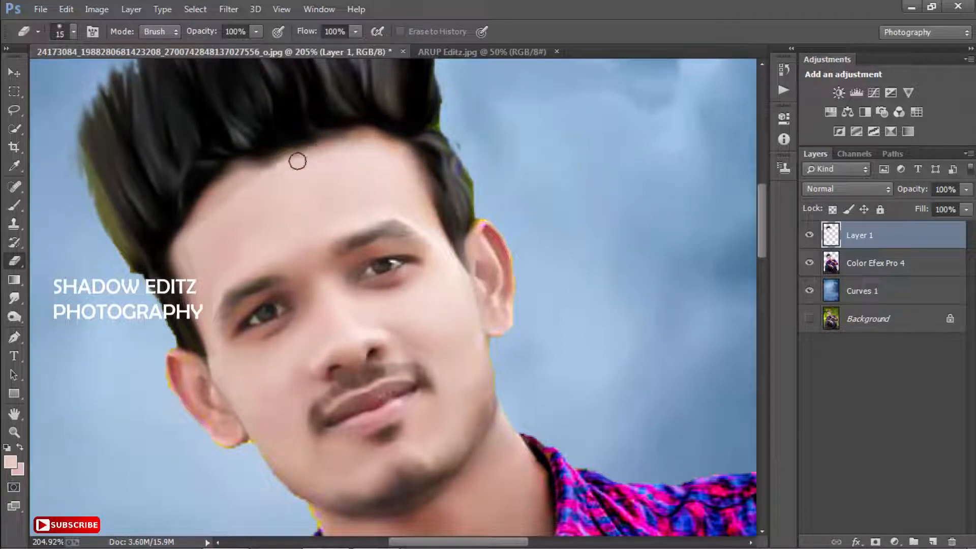
{"action": "key", "text": "]"}
{"action": "left_click_drag", "start_coordinate": [227, 196], "coordinate": [198, 231]}
{"action": "mouse_move", "coordinate": [227, 193]}
{"action": "left_mouse_down"}
{"action": "mouse_move", "coordinate": [192, 234]}
{"action": "mouse_move", "coordinate": [190, 262]}
{"action": "left_mouse_up"}
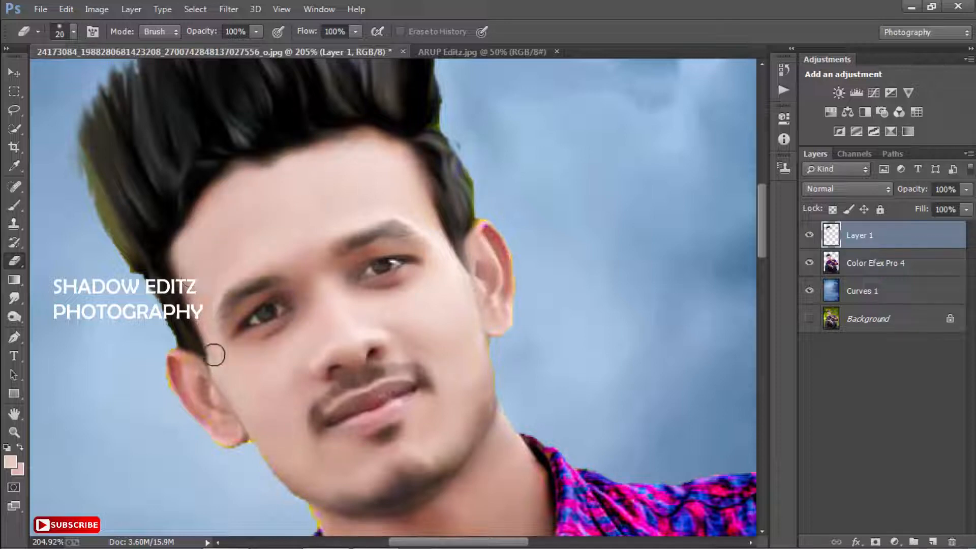
{"action": "left_click", "coordinate": [246, 231]}
{"action": "left_click", "coordinate": [362, 144]}
{"action": "left_click", "coordinate": [395, 169]}
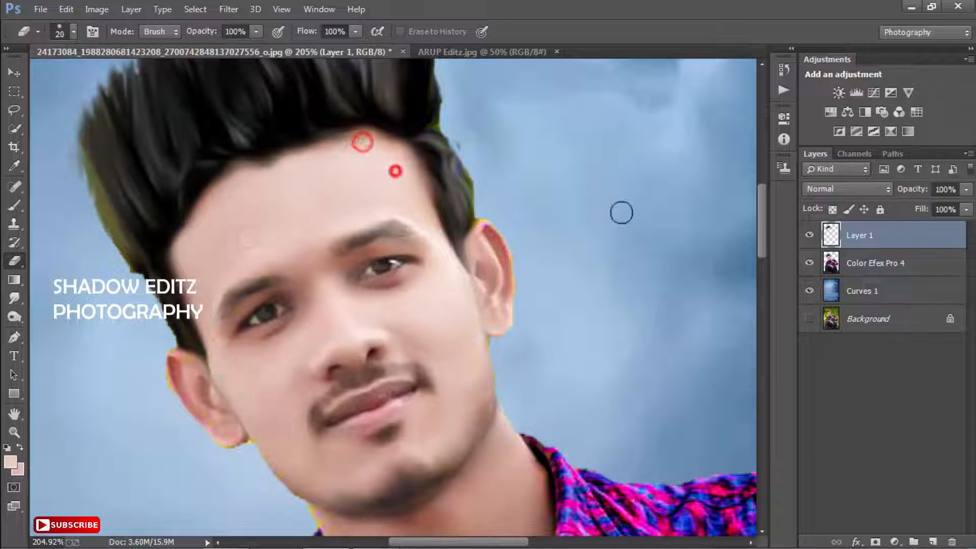
{"action": "left_click", "coordinate": [864, 263], "text": "shift"}
{"action": "key", "text": "ctrl+e"}
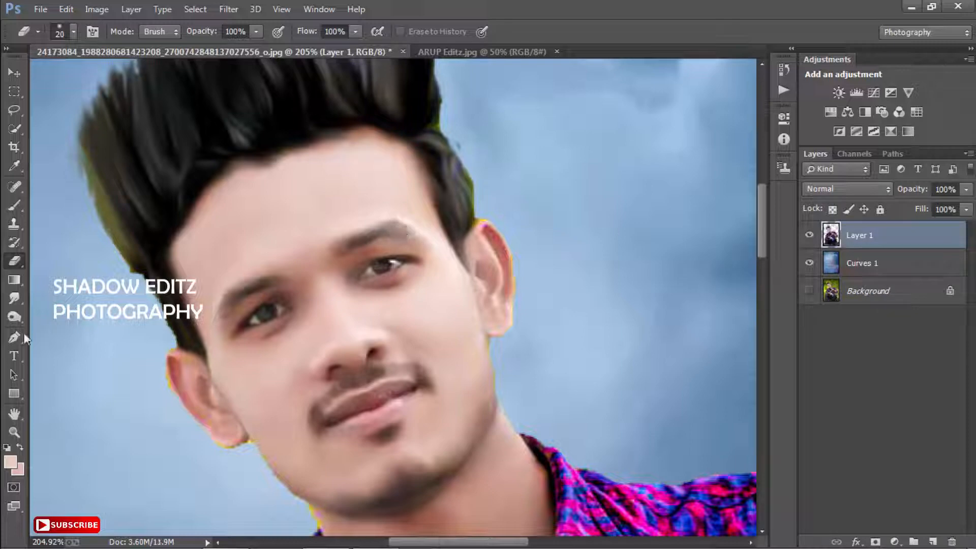
- Smudge the upper forehead and the skin along the hairline smooth with a soft 30 px brush at 74% strength
{"action": "left_click", "coordinate": [12, 301]}
{"action": "right_click", "coordinate": [248, 245]}
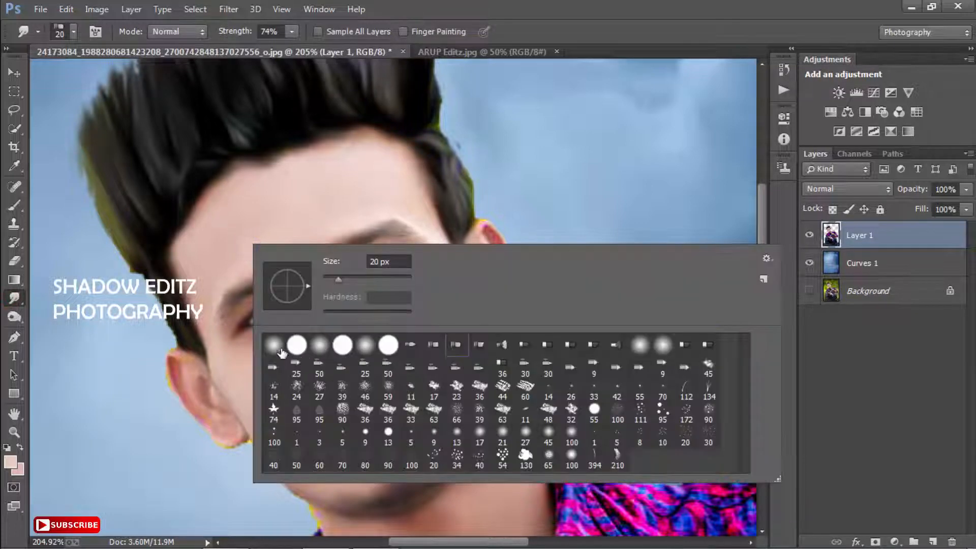
{"action": "left_click", "coordinate": [246, 211]}
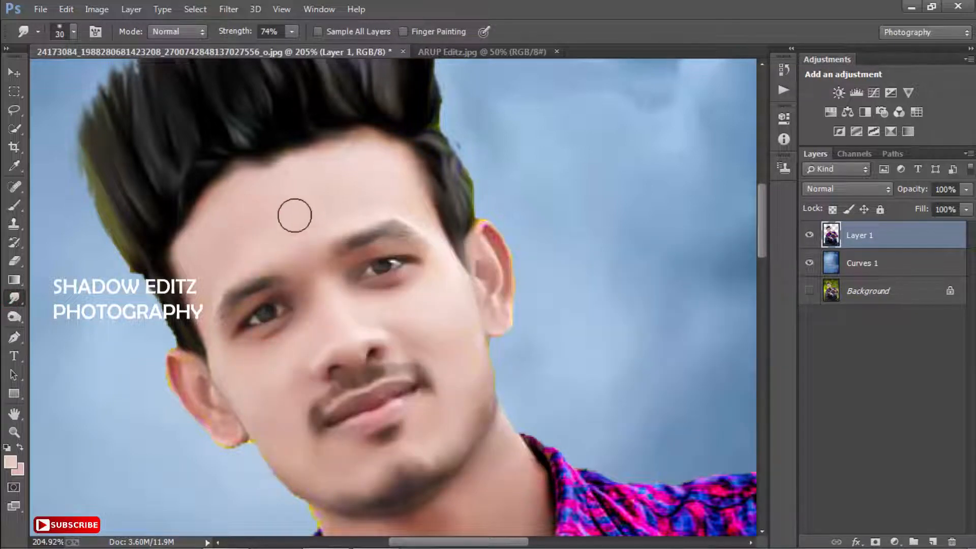
{"action": "left_click_drag", "start_coordinate": [283, 183], "coordinate": [247, 167]}
{"action": "mouse_move", "coordinate": [285, 174]}
{"action": "left_mouse_down"}
{"action": "mouse_move", "coordinate": [302, 159]}
{"action": "mouse_move", "coordinate": [321, 165]}
{"action": "mouse_move", "coordinate": [313, 151]}
{"action": "mouse_move", "coordinate": [335, 162]}
{"action": "mouse_move", "coordinate": [329, 150]}
{"action": "mouse_move", "coordinate": [348, 145]}
{"action": "mouse_move", "coordinate": [361, 156]}
{"action": "mouse_move", "coordinate": [360, 142]}
{"action": "mouse_move", "coordinate": [387, 156]}
{"action": "mouse_move", "coordinate": [384, 145]}
{"action": "mouse_move", "coordinate": [413, 156]}
{"action": "left_mouse_up"}
{"action": "left_click_drag", "start_coordinate": [411, 185], "coordinate": [416, 203]}
{"action": "left_click_drag", "start_coordinate": [399, 159], "coordinate": [391, 145]}
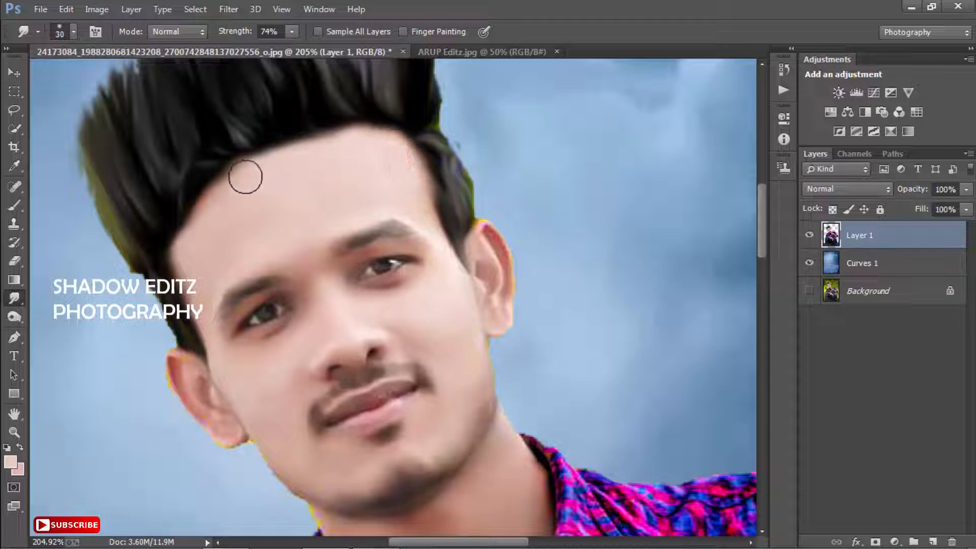
{"action": "mouse_move", "coordinate": [244, 177]}
{"action": "left_mouse_down"}
{"action": "mouse_move", "coordinate": [231, 170]}
{"action": "mouse_move", "coordinate": [207, 211]}
{"action": "mouse_move", "coordinate": [198, 203]}
{"action": "mouse_move", "coordinate": [183, 239]}
{"action": "left_mouse_up"}
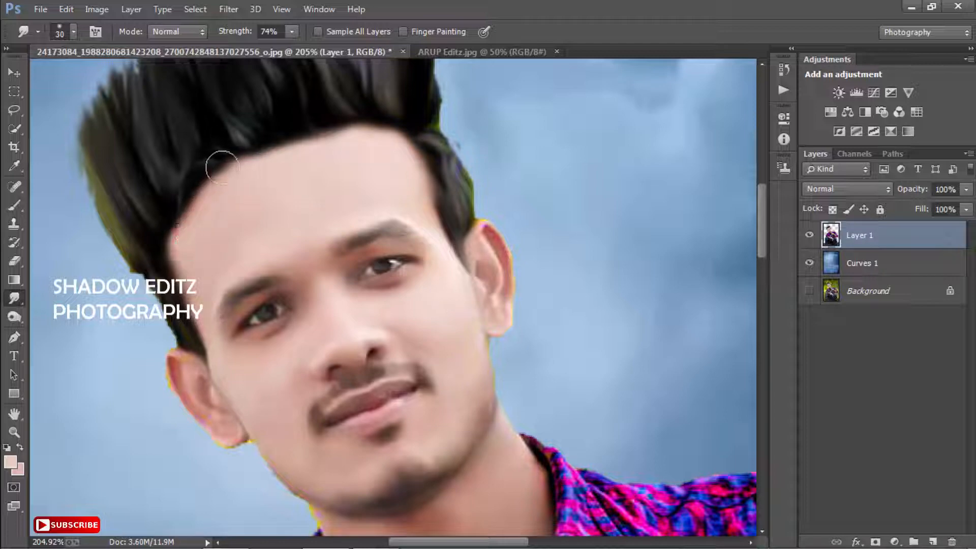
{"action": "mouse_move", "coordinate": [257, 167]}
{"action": "left_mouse_down"}
{"action": "mouse_move", "coordinate": [305, 152]}
{"action": "mouse_move", "coordinate": [296, 147]}
{"action": "mouse_move", "coordinate": [339, 141]}
{"action": "mouse_move", "coordinate": [294, 152]}
{"action": "left_mouse_up"}
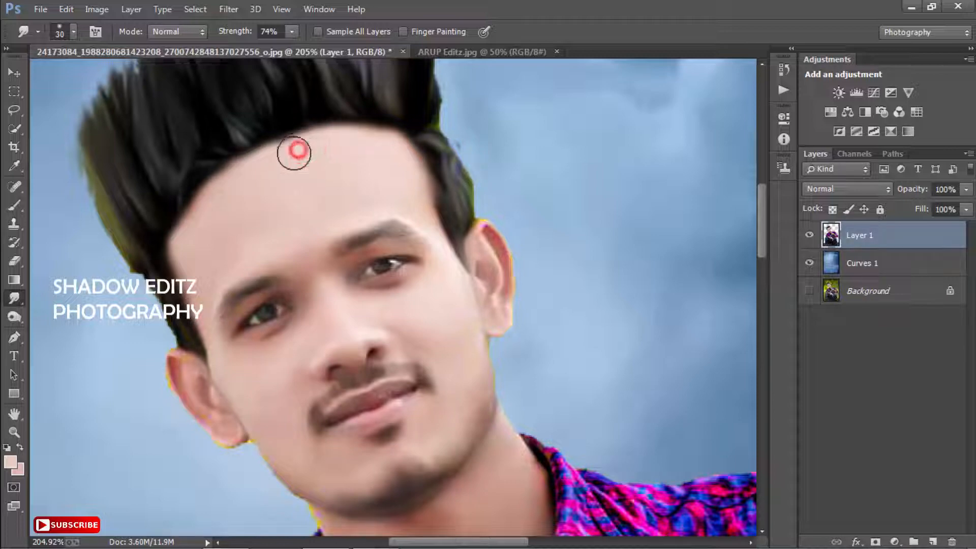
- Brighten the merged portrait layer with the Camera Raw filter at Exposure +0.45
{"action": "key", "text": "ctrl+minus"}
{"action": "key", "text": "ctrl+minus"}
{"action": "key", "text": "ctrl+minus"}
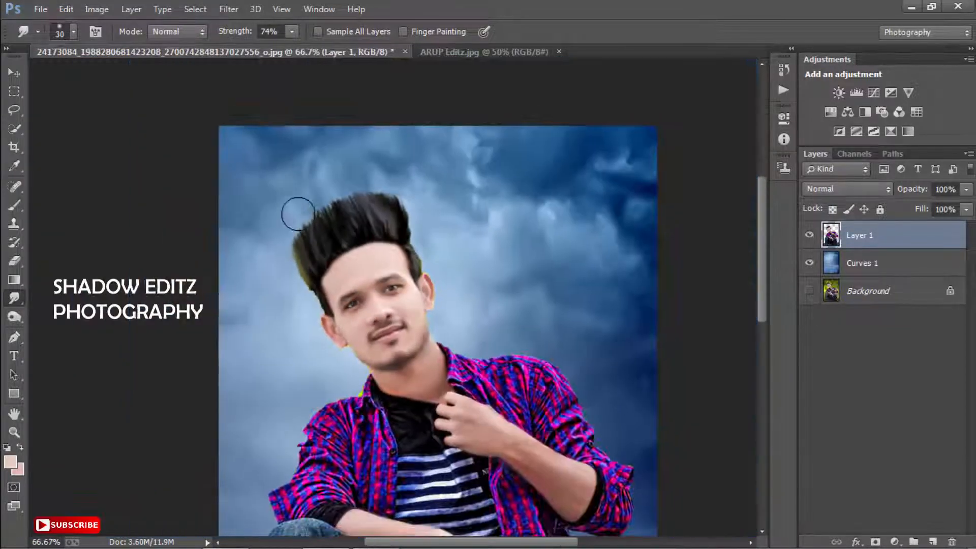
{"action": "scroll", "coordinate": [359, 270], "scroll_direction": "down", "scroll_amount": 3}
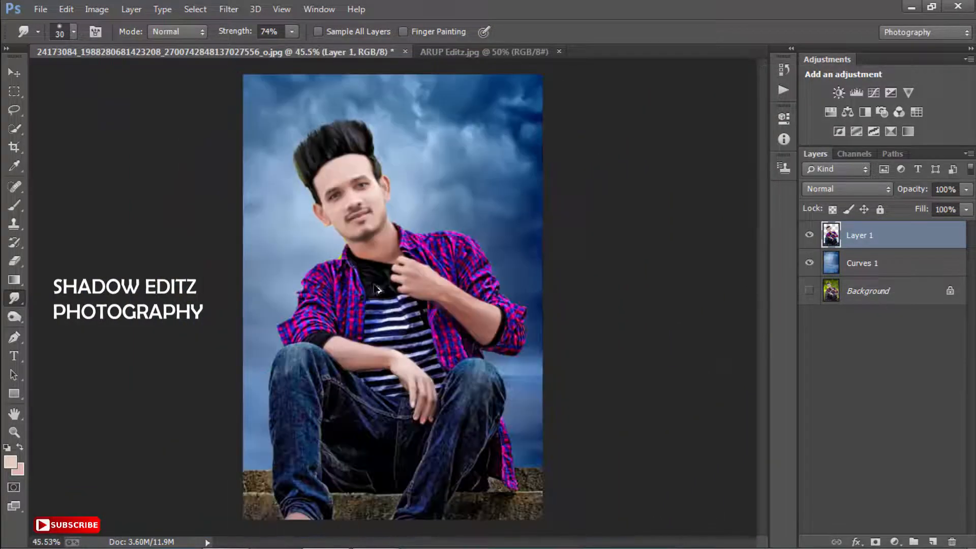
{"action": "key", "text": "v"}
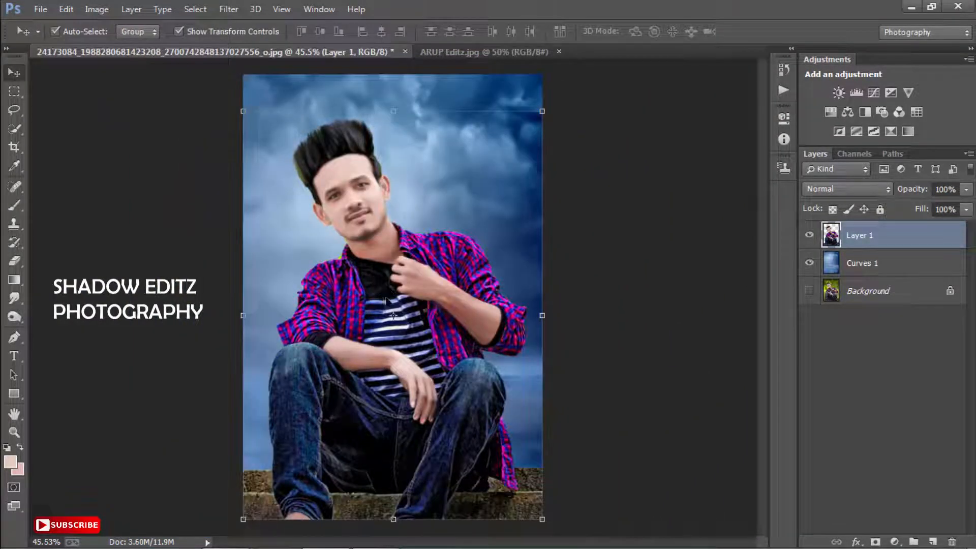
{"action": "left_click", "coordinate": [229, 10]}
{"action": "left_click", "coordinate": [288, 112]}
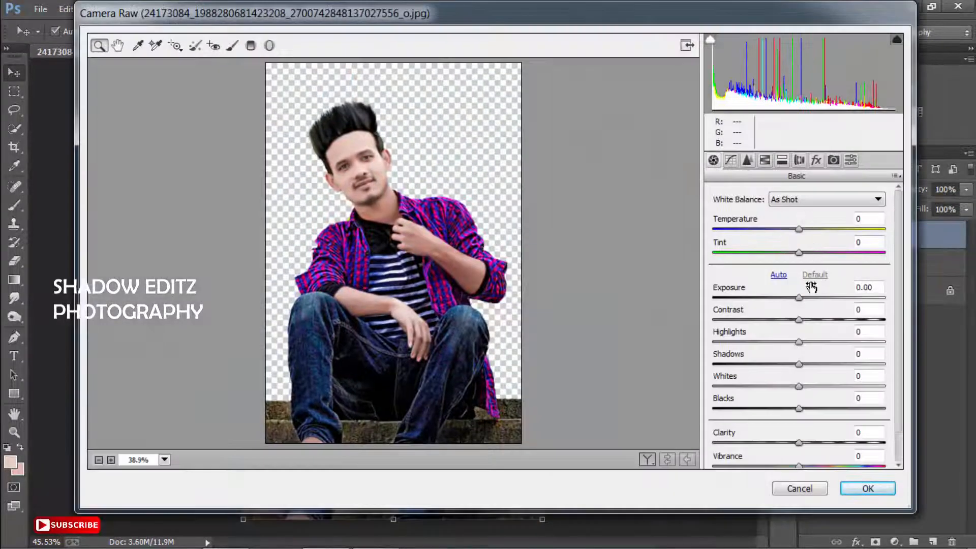
{"action": "mouse_move", "coordinate": [803, 304]}
{"action": "left_mouse_down"}
{"action": "mouse_move", "coordinate": [808, 287]}
{"action": "mouse_move", "coordinate": [809, 298]}
{"action": "left_mouse_up"}
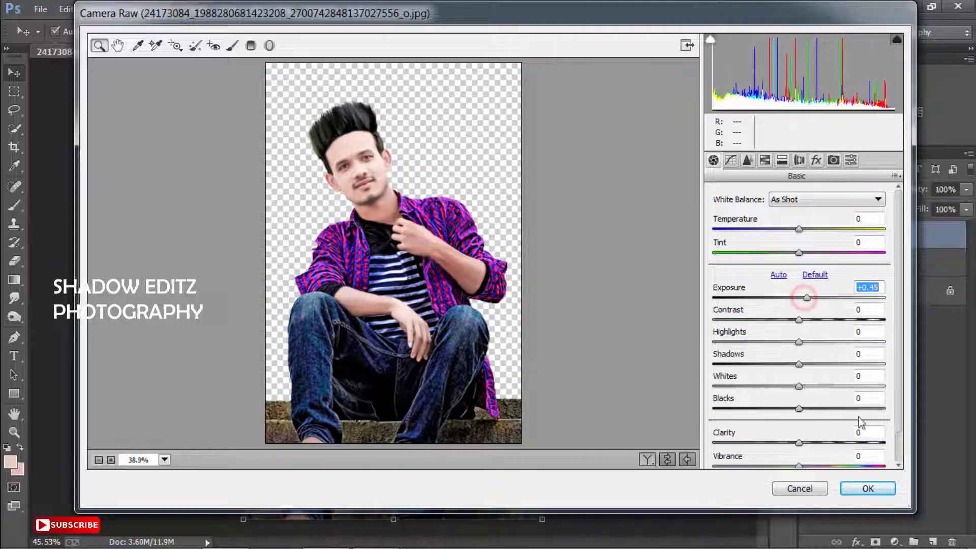
{"action": "left_click", "coordinate": [868, 488]}
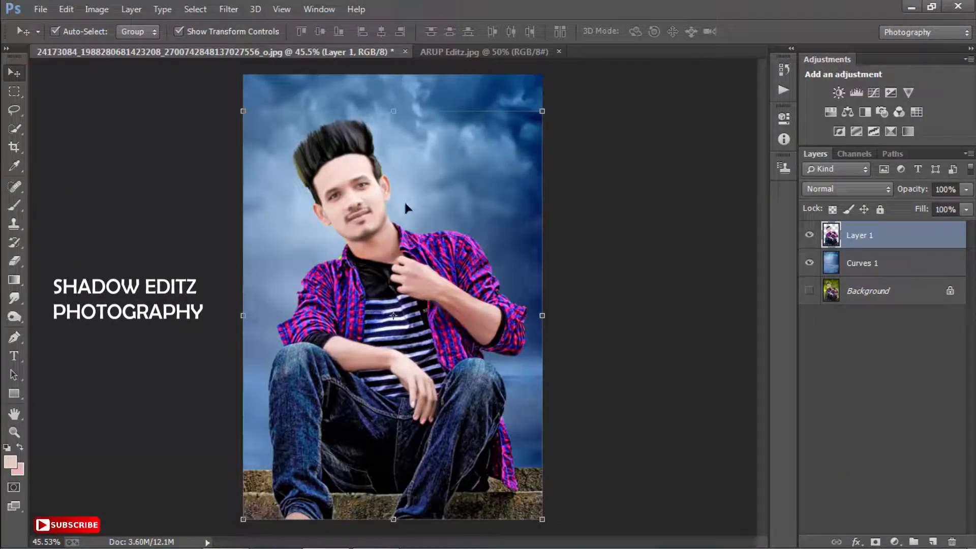
{"action": "scroll", "coordinate": [406, 204], "scroll_direction": "down", "scroll_amount": 1}
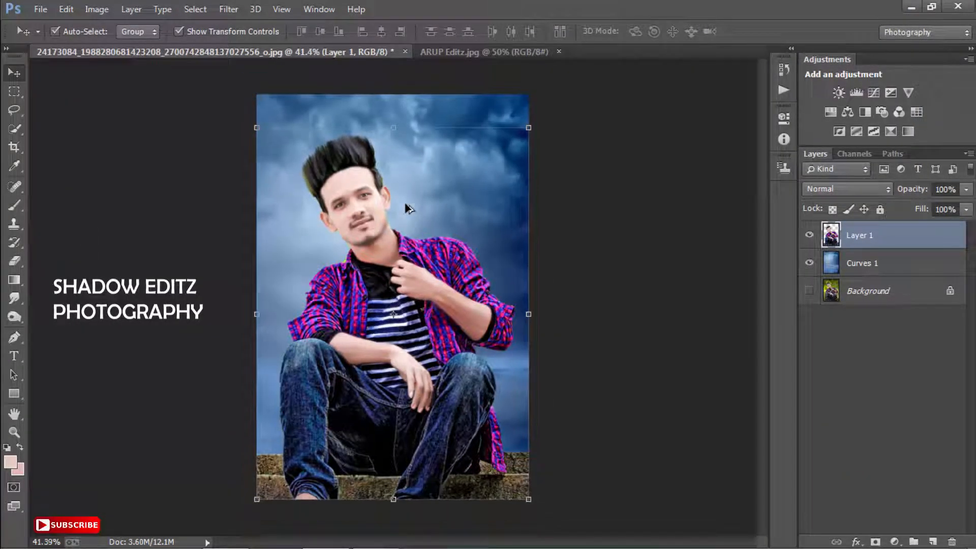
- Merge the portrait, Curves 1 and Background layers into one layer and crop it to the canvas bounds
{"action": "left_click", "coordinate": [875, 263], "text": "shift"}
{"action": "left_click", "coordinate": [868, 290], "text": "shift"}
{"action": "key", "text": "ctrl+e"}
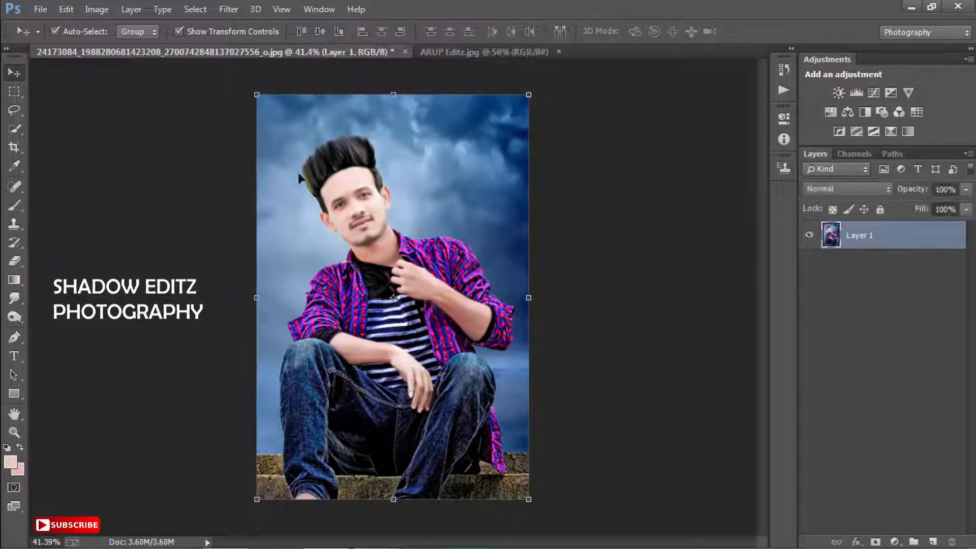
{"action": "key", "text": "c"}
{"action": "left_click", "coordinate": [338, 189]}
{"action": "key", "text": "Return"}
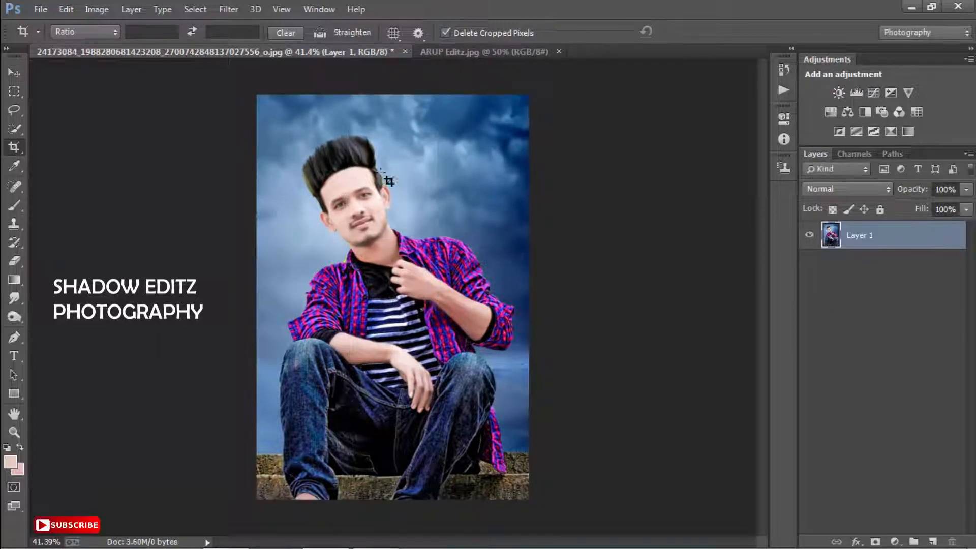
- Duplicate the merged layer and smooth the copy with the GREYCstoration filter at Strength 60
{"action": "key", "text": "v"}
{"action": "left_click_drag", "start_coordinate": [900, 242], "coordinate": [930, 539]}
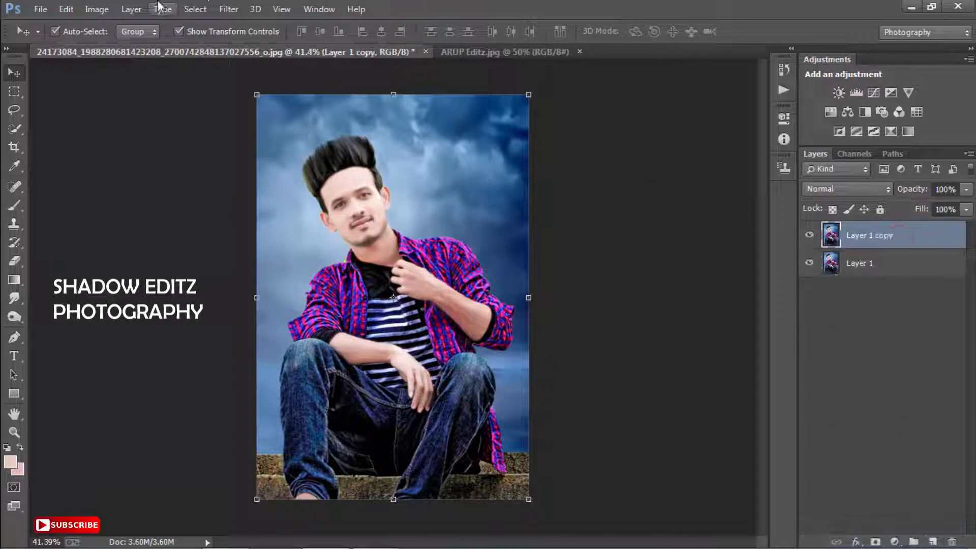
{"action": "left_click", "coordinate": [228, 9]}
{"action": "left_click", "coordinate": [292, 281]}
{"action": "left_click", "coordinate": [516, 327]}
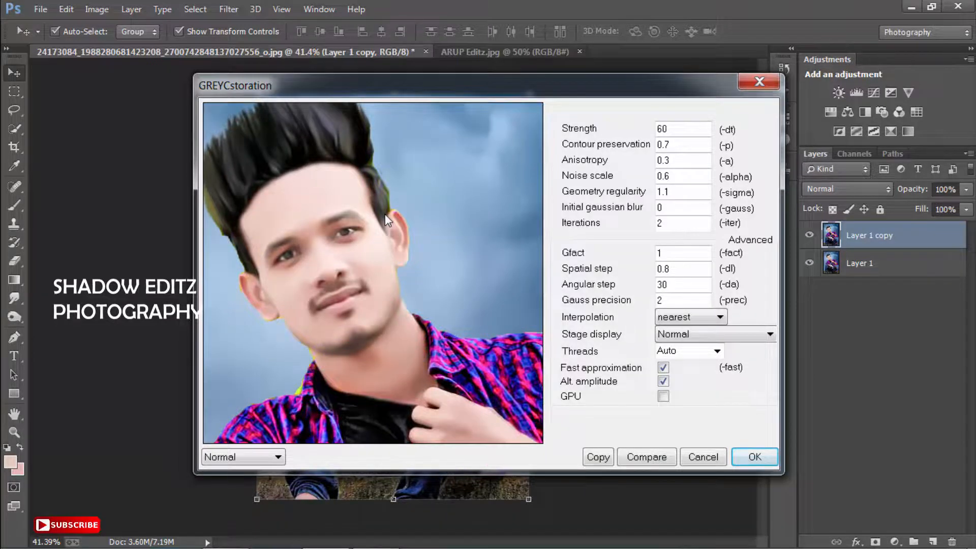
{"action": "key", "text": "Return"}
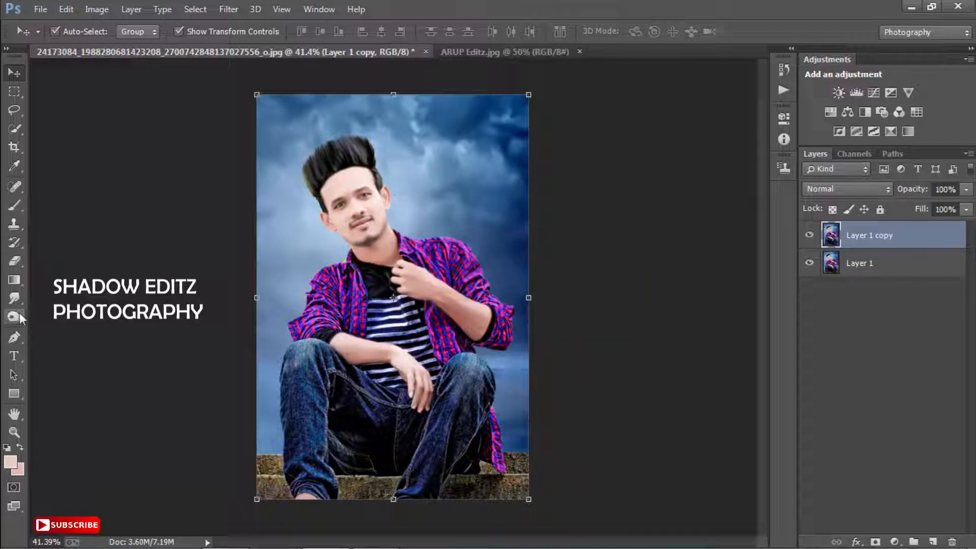
- Erase the filtered copy over the hands and forearms with a size 100 eraser
{"action": "key", "text": "e"}
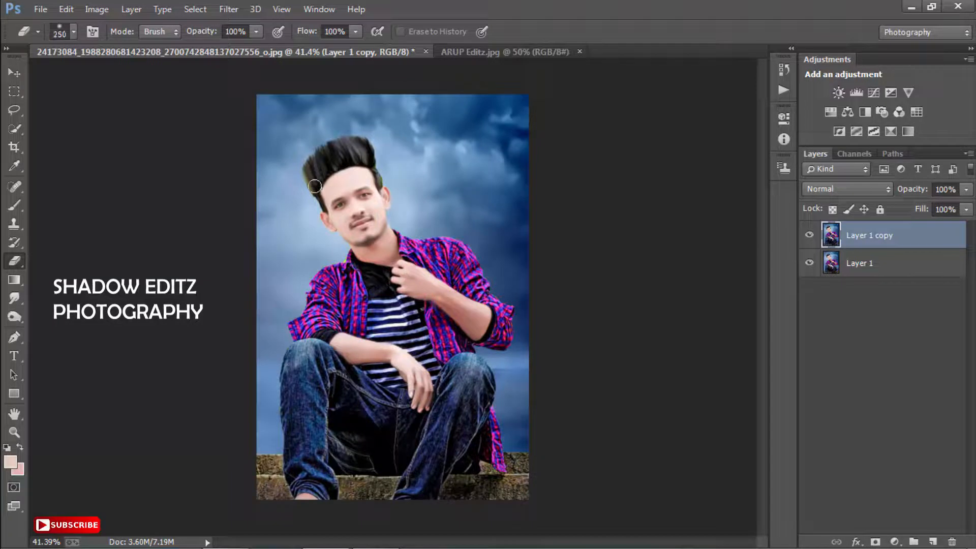
{"action": "key", "text": "bracketleft"}
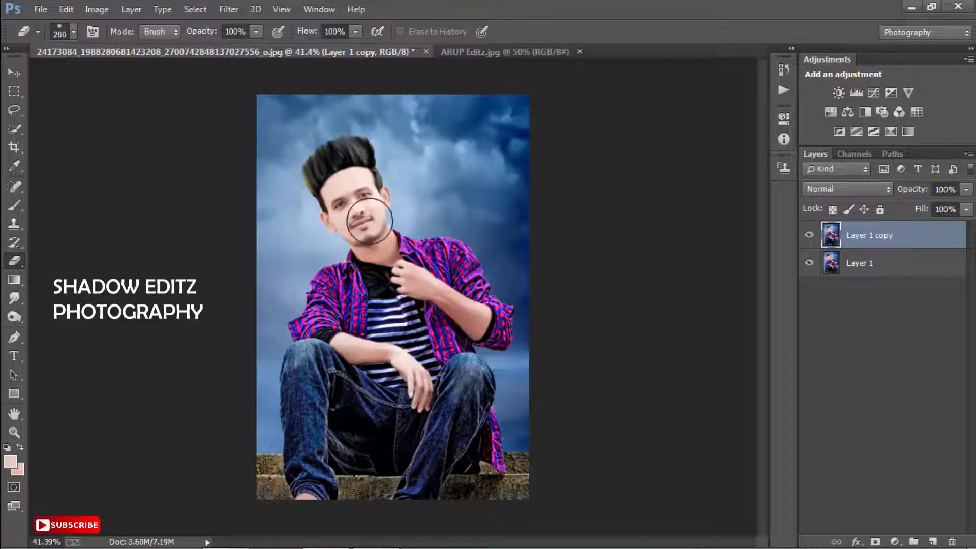
{"action": "key", "text": "bracketleft"}
{"action": "left_click_drag", "start_coordinate": [402, 275], "coordinate": [475, 319]}
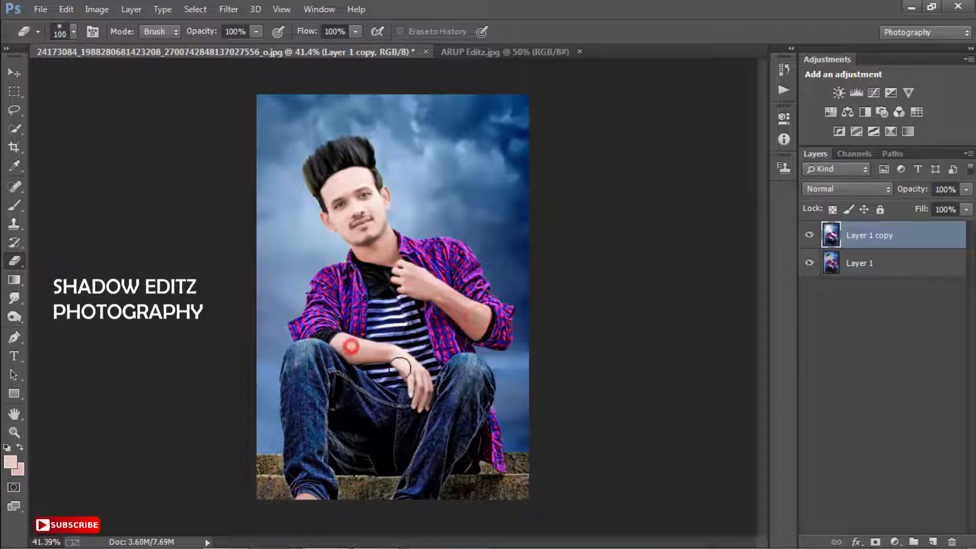
- Paint skin tone over both forearms and the raised hand with a 40 to 50 px brush at 18% opacity
{"action": "scroll", "coordinate": [401, 377], "scroll_direction": "up", "scroll_amount": 6}
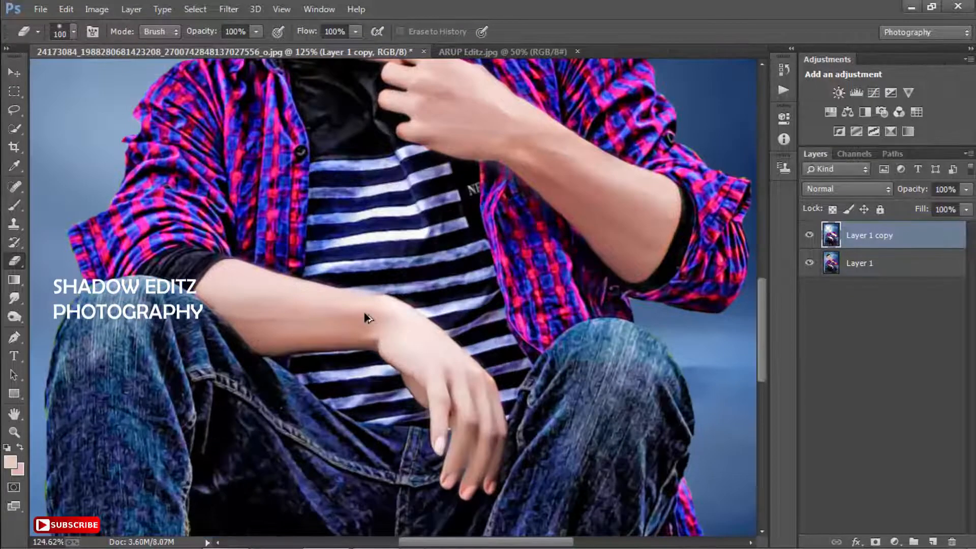
{"action": "key", "text": "b"}
{"action": "left_click", "coordinate": [301, 303]}
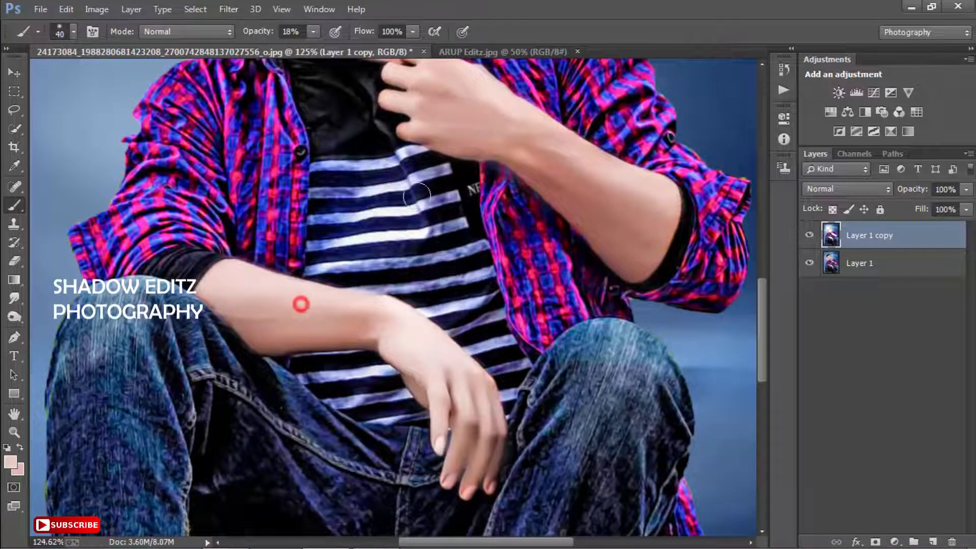
{"action": "scroll", "coordinate": [444, 126], "scroll_direction": "up", "scroll_amount": 4}
{"action": "key", "text": "]"}
{"action": "left_click", "coordinate": [432, 200]}
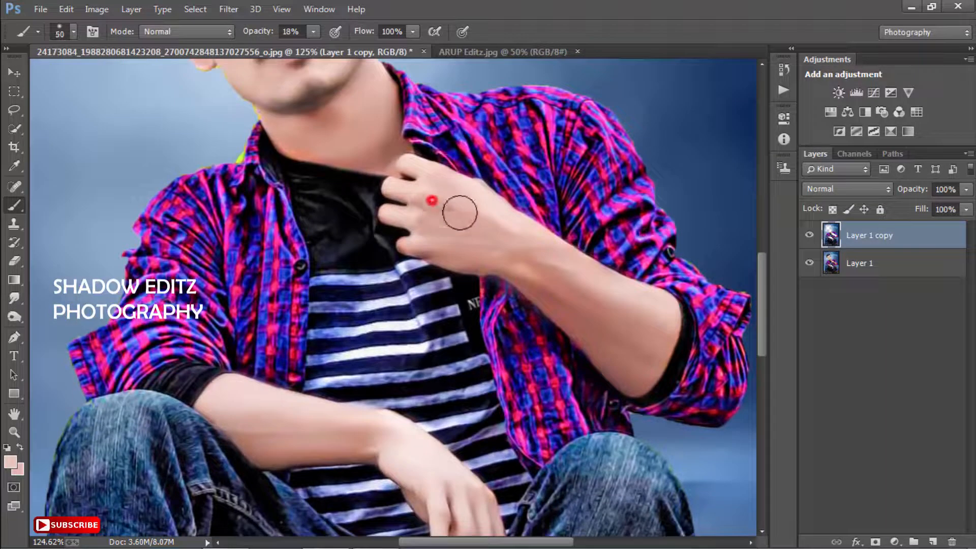
{"action": "left_click", "coordinate": [449, 227]}
{"action": "left_click", "coordinate": [475, 235]}
{"action": "left_click", "coordinate": [492, 240]}
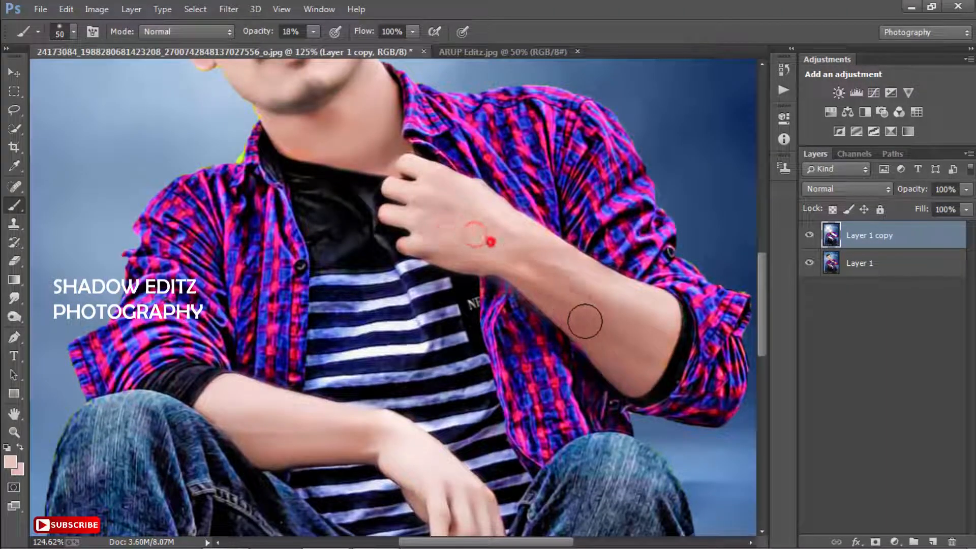
{"action": "left_click", "coordinate": [543, 286]}
{"action": "left_click", "coordinate": [567, 285]}
{"action": "left_click", "coordinate": [600, 298]}
{"action": "left_click", "coordinate": [637, 336]}
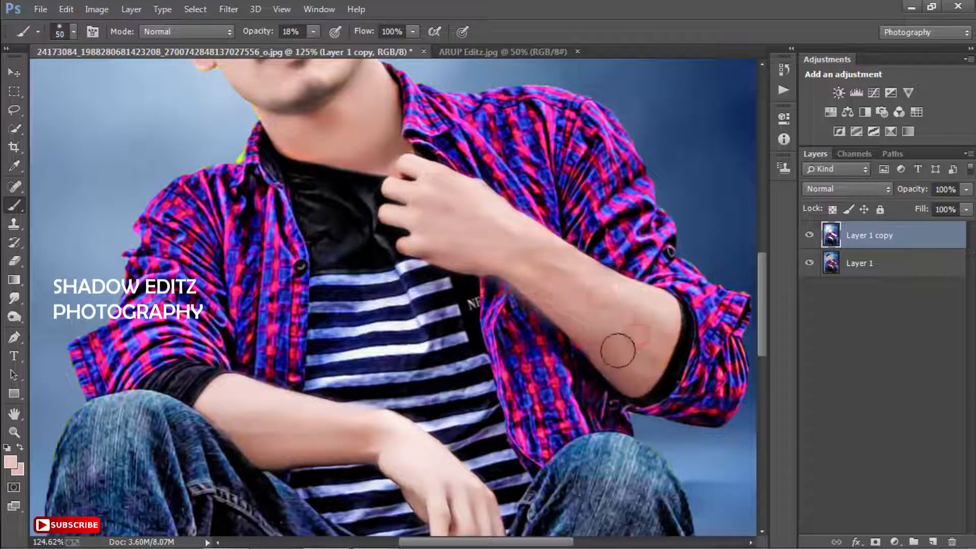
{"action": "left_click", "coordinate": [528, 266]}
{"action": "scroll", "coordinate": [475, 247], "scroll_direction": "down", "scroll_amount": 6}
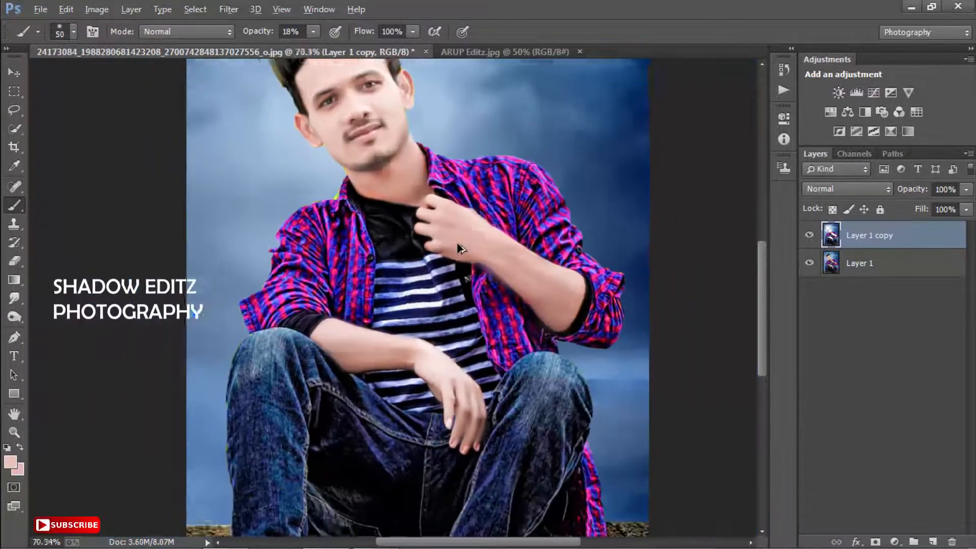
- Merge the retouched copy with the layer below it
{"action": "key", "text": "v"}
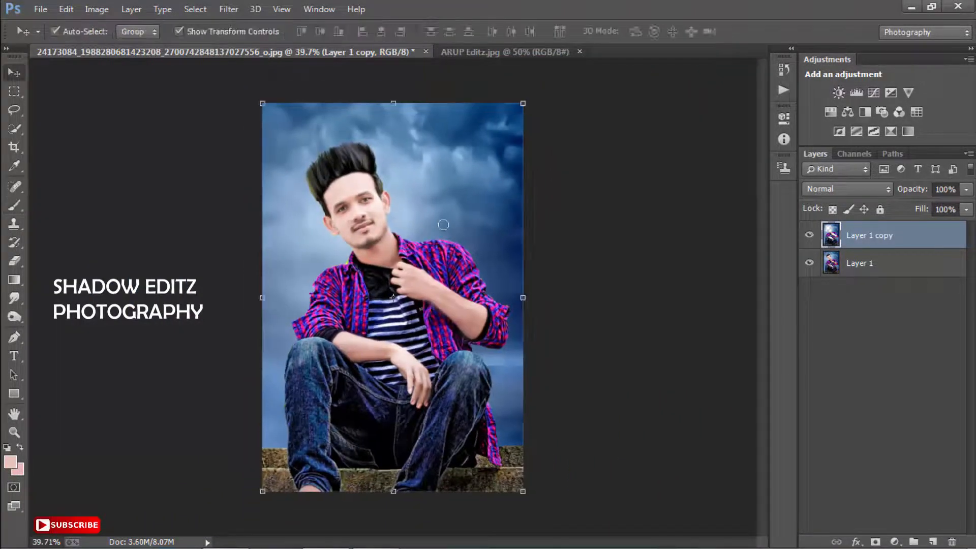
{"action": "left_click", "coordinate": [878, 264], "text": "shift"}
{"action": "key", "text": "ctrl+e"}
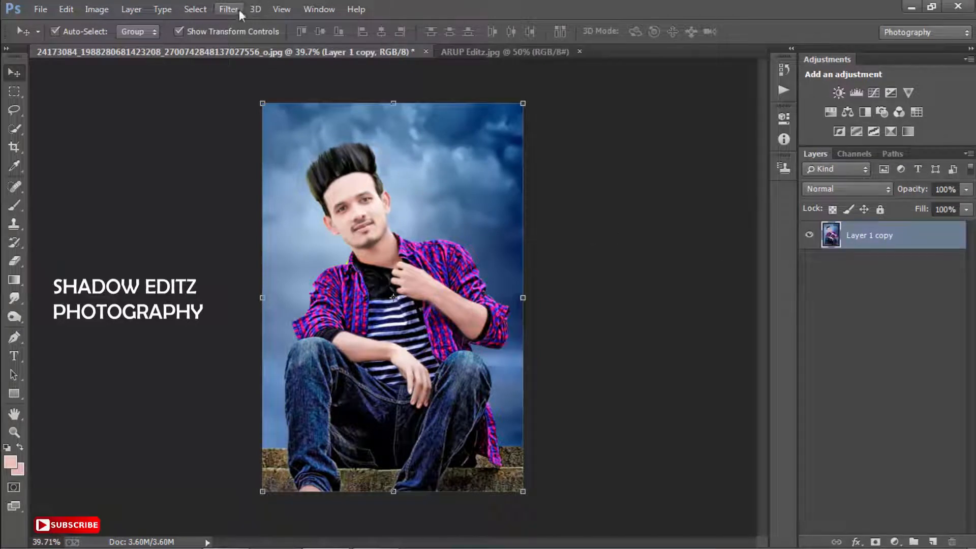
- Apply the Camera Raw filter with Exposure +0.20, Contrast +5, Highlights -11, Shadows +8, slightly raised Clarity and a slight dark post-crop vignette
{"action": "left_click", "coordinate": [229, 8]}
{"action": "left_click", "coordinate": [282, 112]}
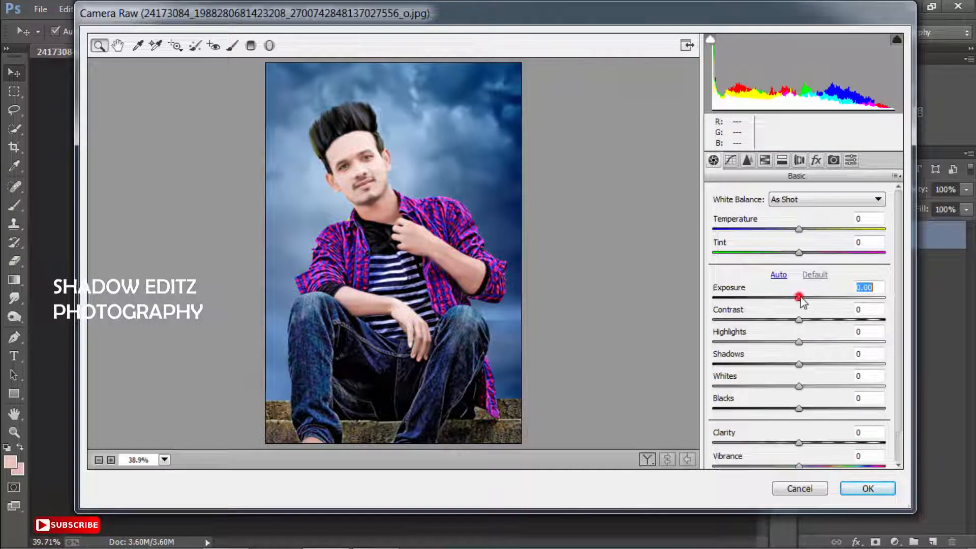
{"action": "left_click_drag", "start_coordinate": [801, 299], "coordinate": [809, 365]}
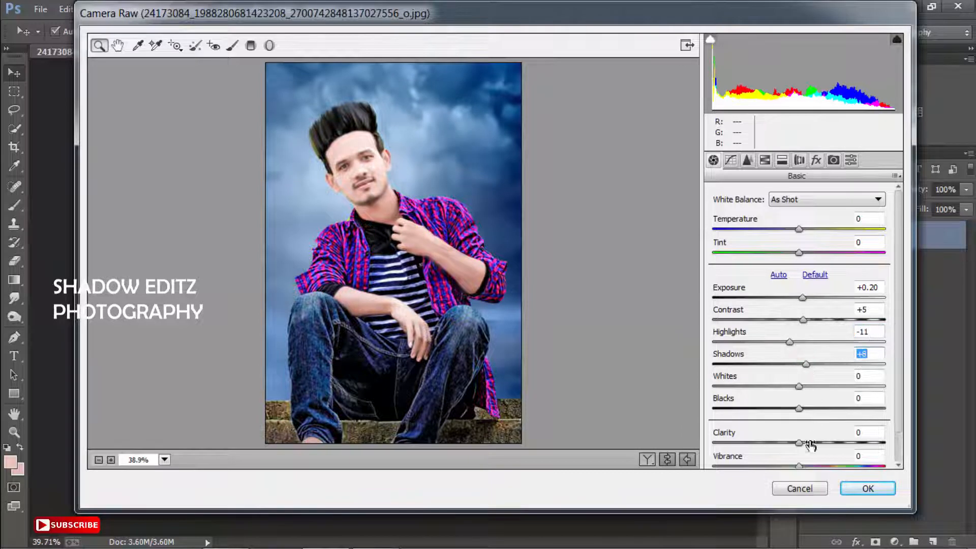
{"action": "left_click_drag", "start_coordinate": [802, 443], "coordinate": [804, 443]}
{"action": "left_click", "coordinate": [817, 160]}
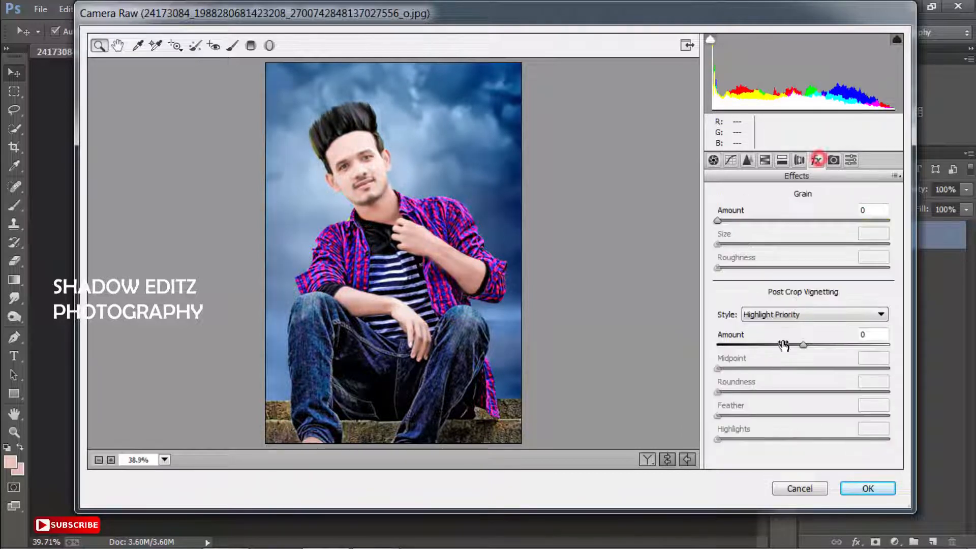
{"action": "left_click_drag", "start_coordinate": [803, 345], "coordinate": [792, 346]}
{"action": "left_click", "coordinate": [867, 489]}
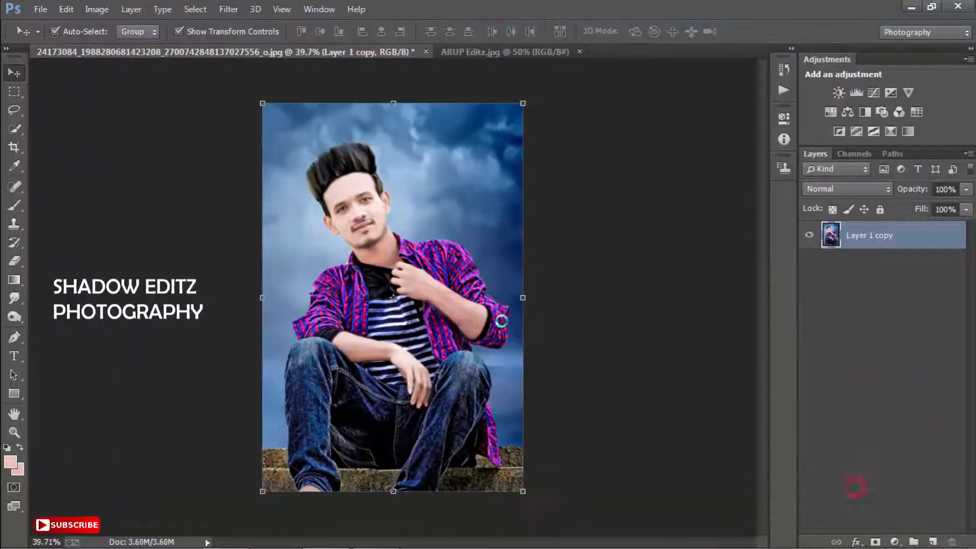
{"action": "left_click", "coordinate": [228, 10]}
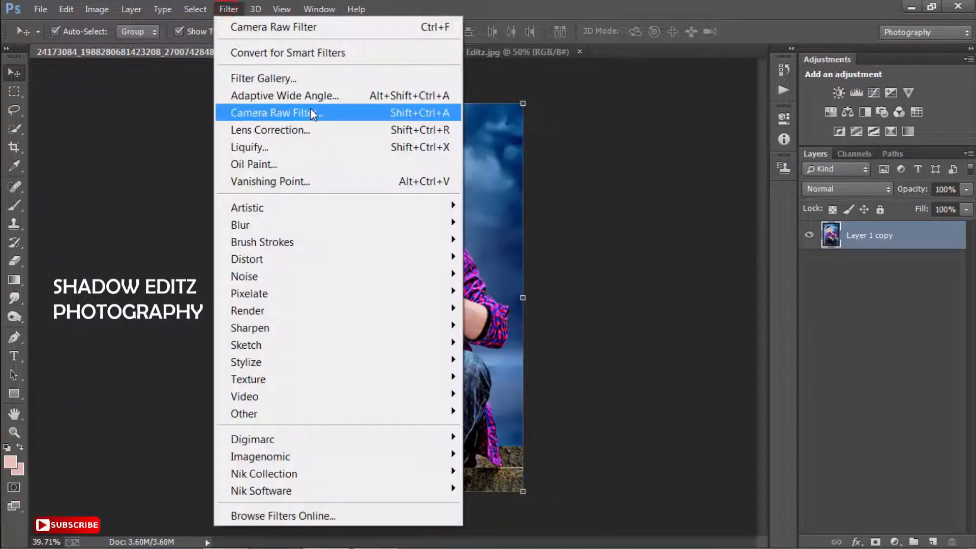
{"action": "left_click", "coordinate": [311, 108]}
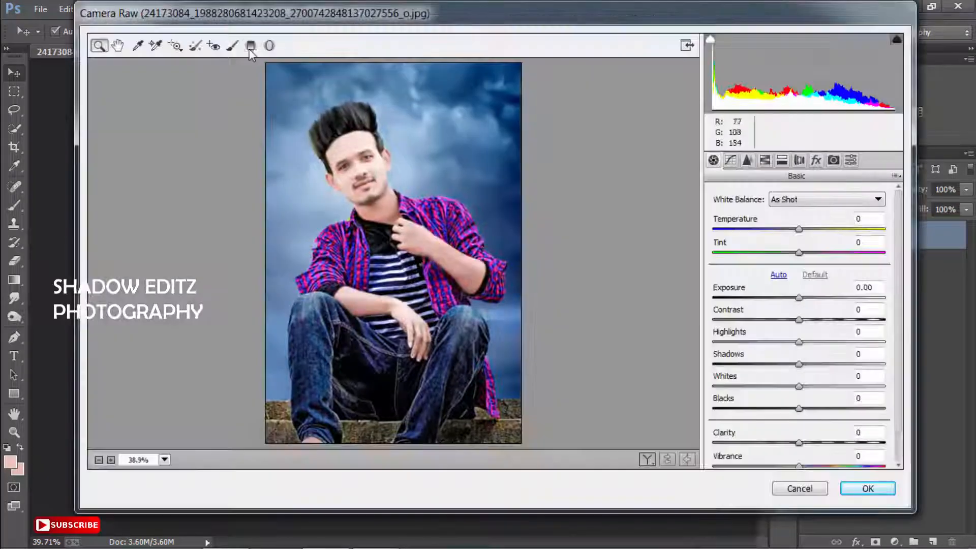
{"action": "left_click", "coordinate": [250, 46]}
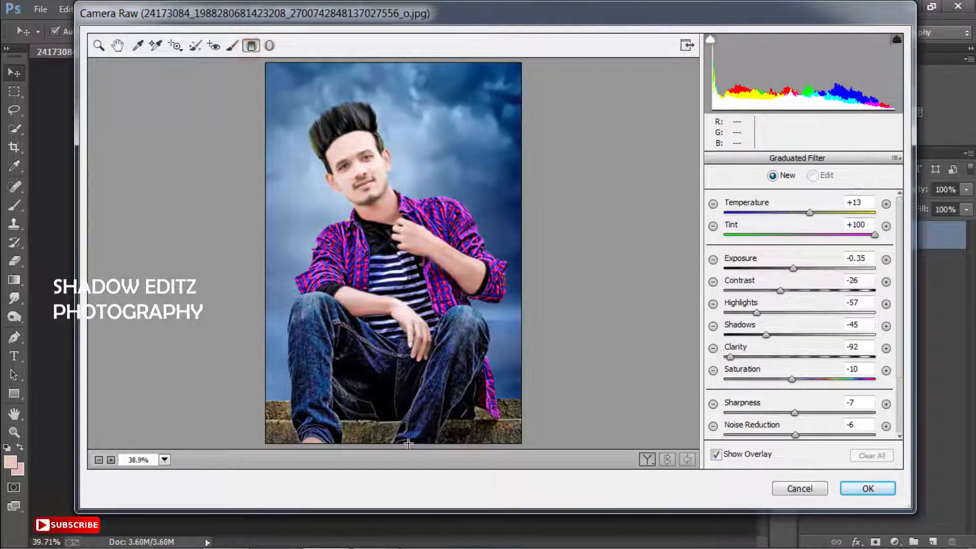
{"action": "left_click_drag", "start_coordinate": [408, 443], "coordinate": [697, 305]}
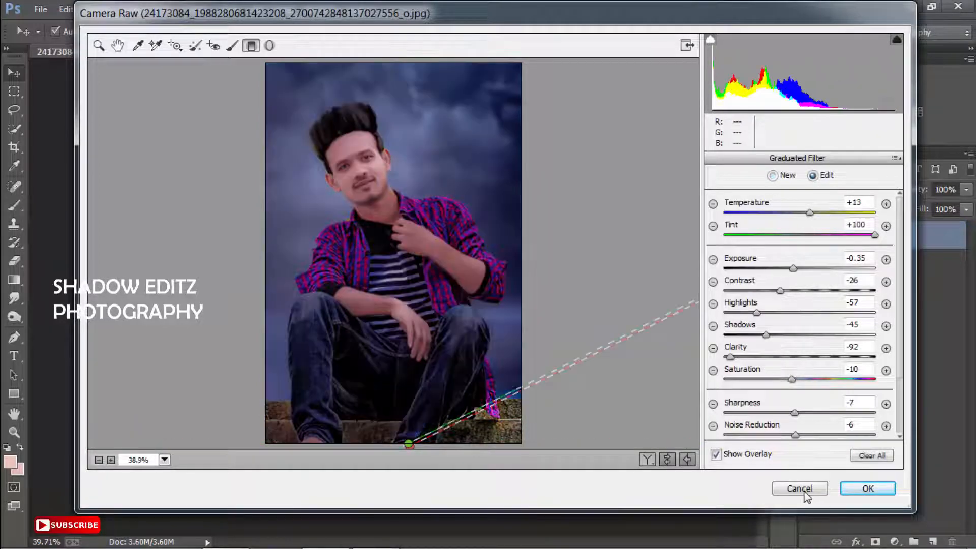
{"action": "left_click", "coordinate": [801, 489]}
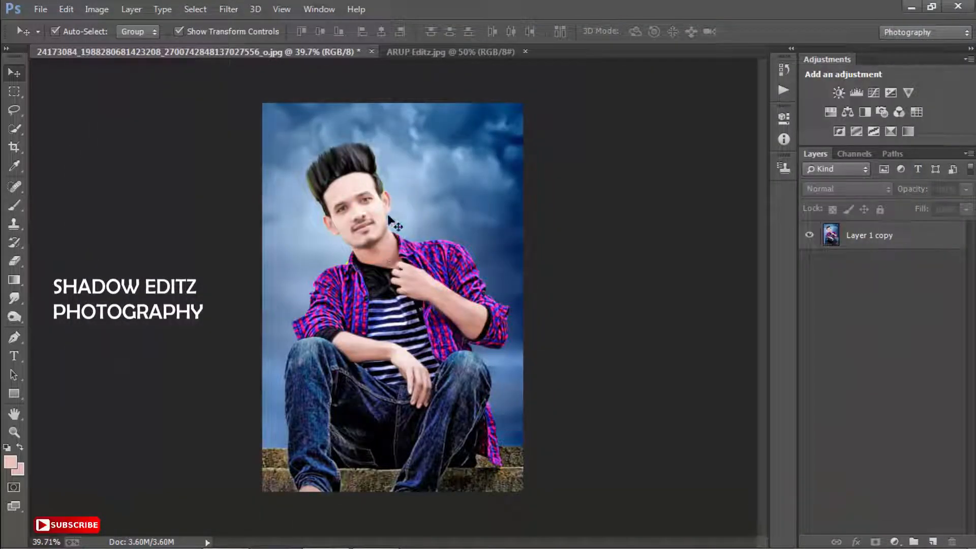
- Select the merged image layer and reduce its noise with the Noiseware Professional filter at the Default settings
{"action": "scroll", "coordinate": [388, 202], "scroll_direction": "down", "scroll_amount": 1}
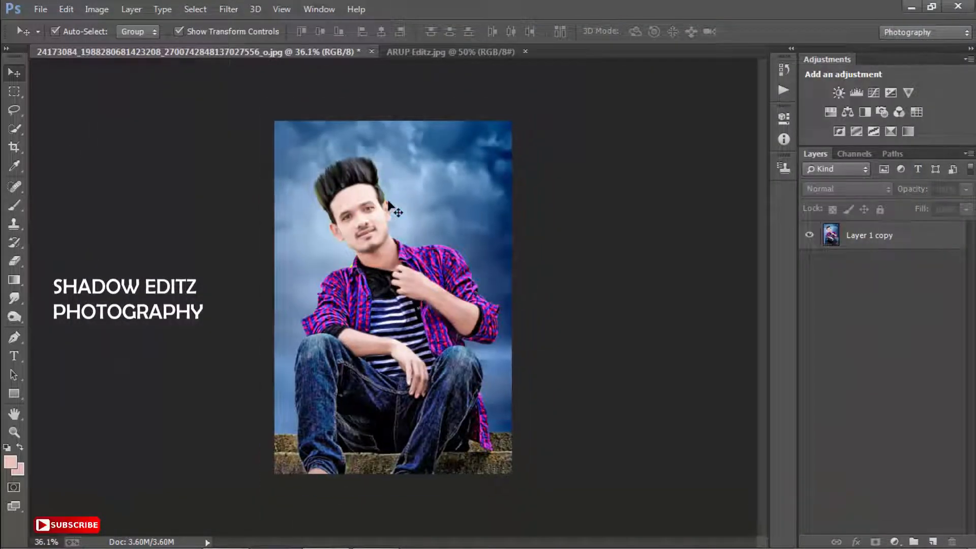
{"action": "scroll", "coordinate": [388, 201], "scroll_direction": "up", "scroll_amount": 2}
{"action": "scroll", "coordinate": [389, 203], "scroll_direction": "down", "scroll_amount": 1}
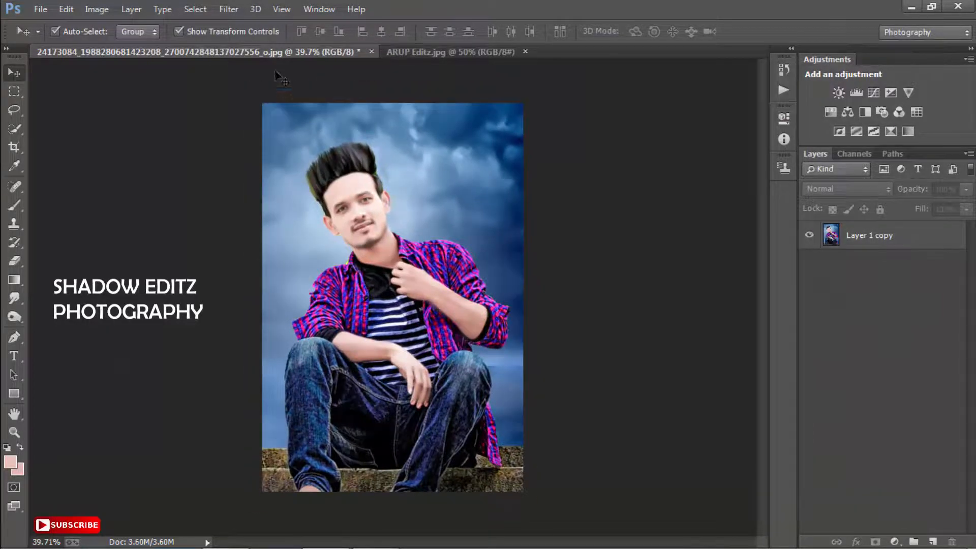
{"action": "left_click", "coordinate": [229, 11]}
{"action": "left_click", "coordinate": [498, 287]}
{"action": "left_click", "coordinate": [375, 189]}
{"action": "left_click", "coordinate": [228, 9]}
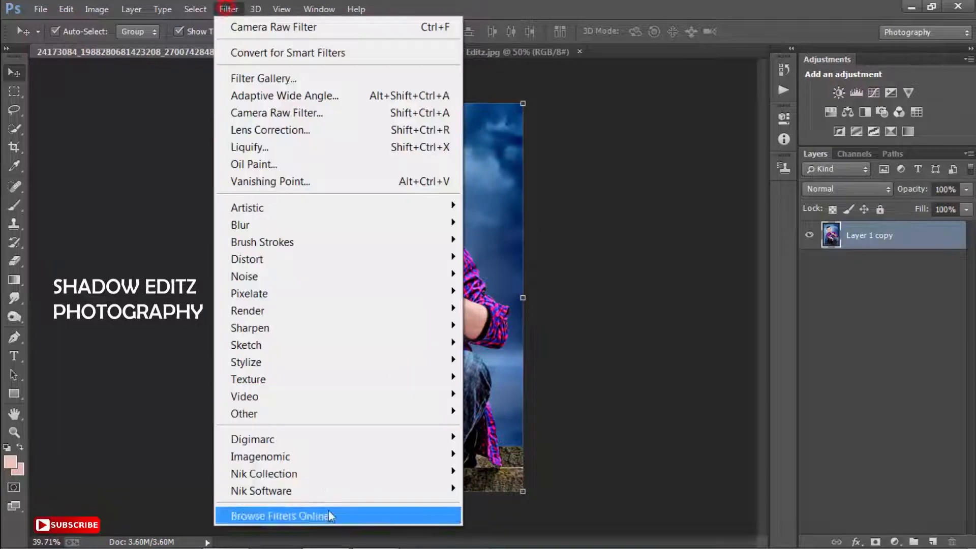
{"action": "mouse_move", "coordinate": [311, 460]}
{"action": "left_click", "coordinate": [533, 454]}
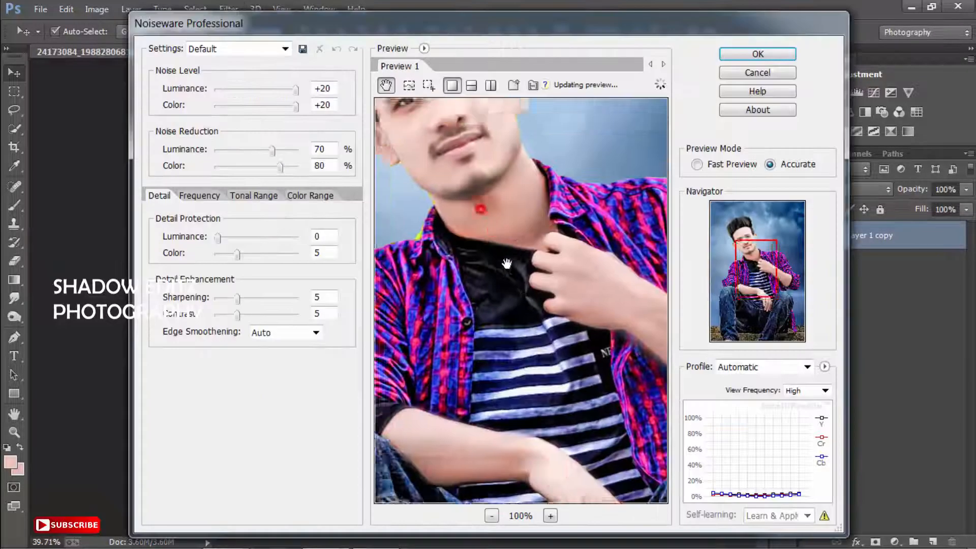
{"action": "key", "text": "Return"}
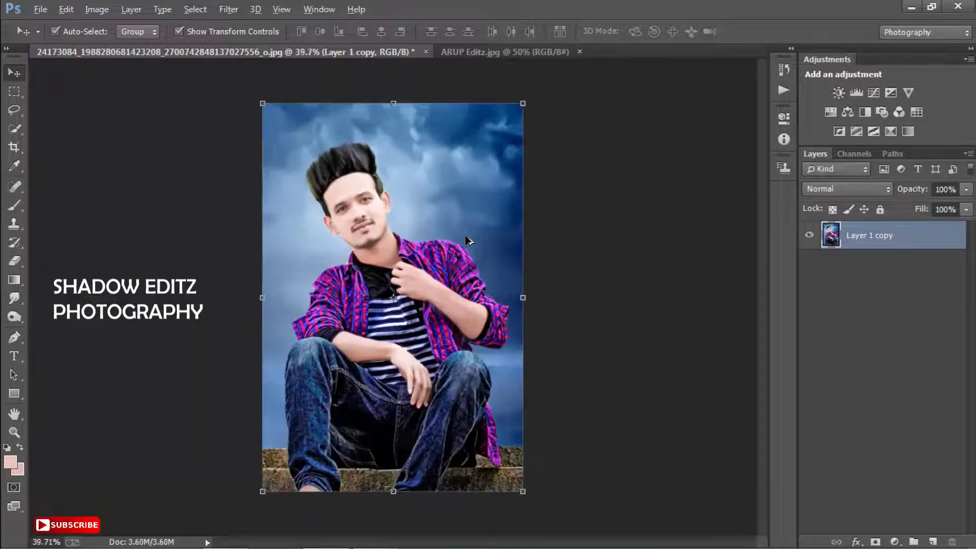
{"action": "scroll", "coordinate": [467, 240], "scroll_direction": "up", "scroll_amount": 1}
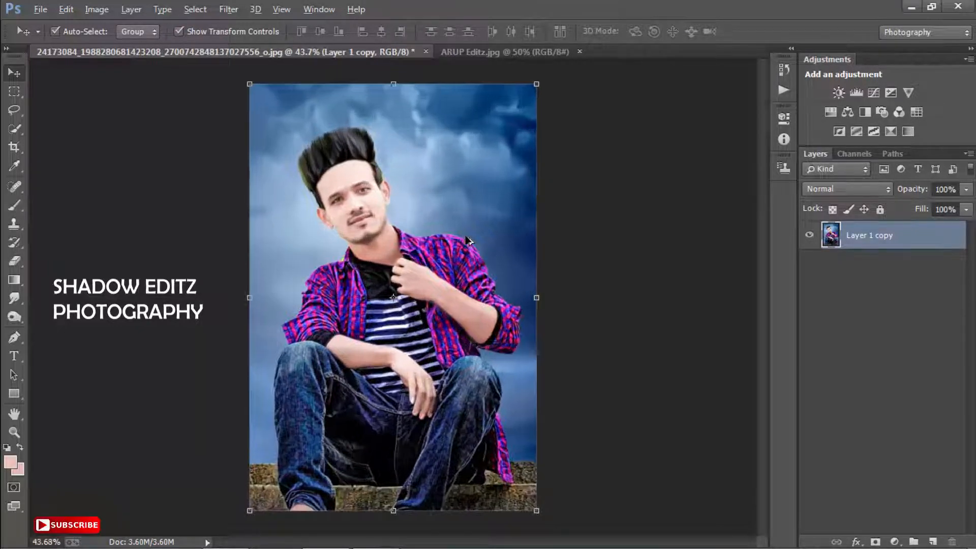